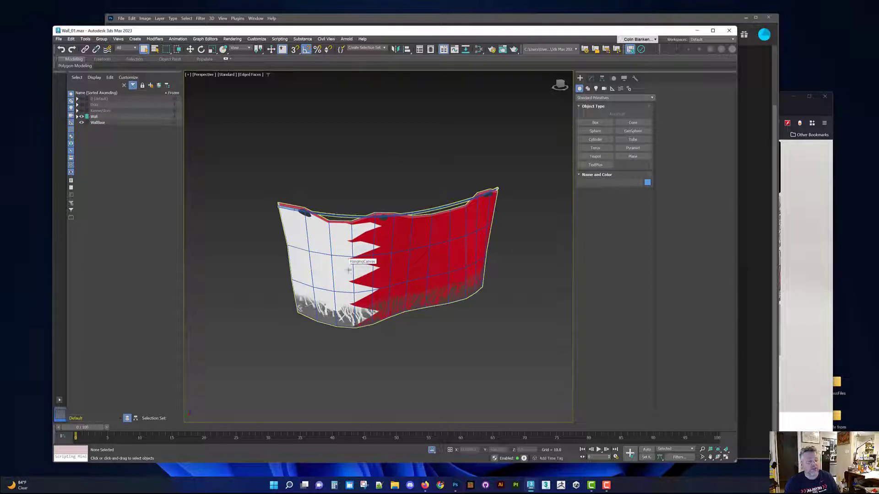
- Examine the flag-textured hanging canvas and its frayed lower edge from several angles
middle_click_drag(415, 288, 412, 267, "alt")
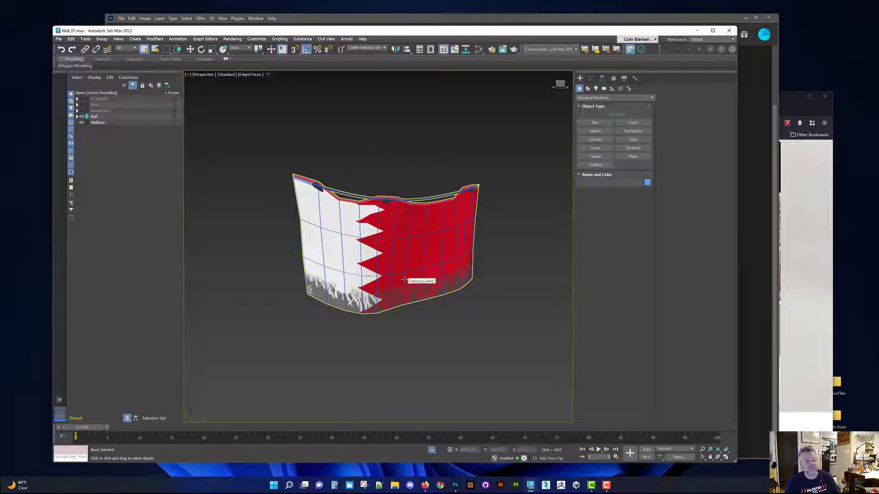
middle_click_drag(406, 286, 392, 279, "alt")
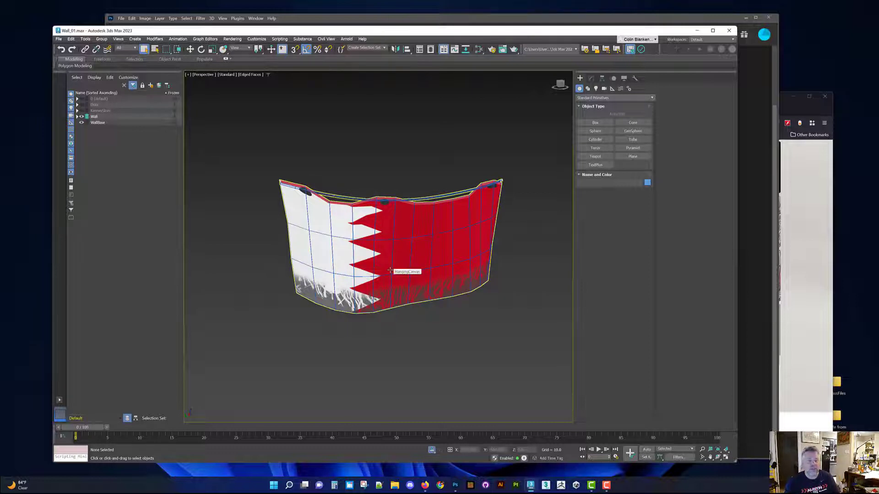
middle_click_drag(390, 270, 487, 133, "alt")
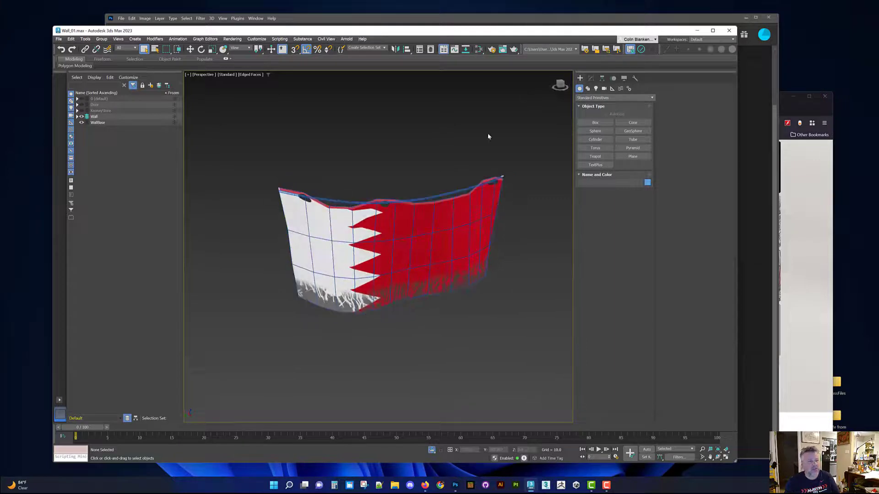
left_click(697, 31)
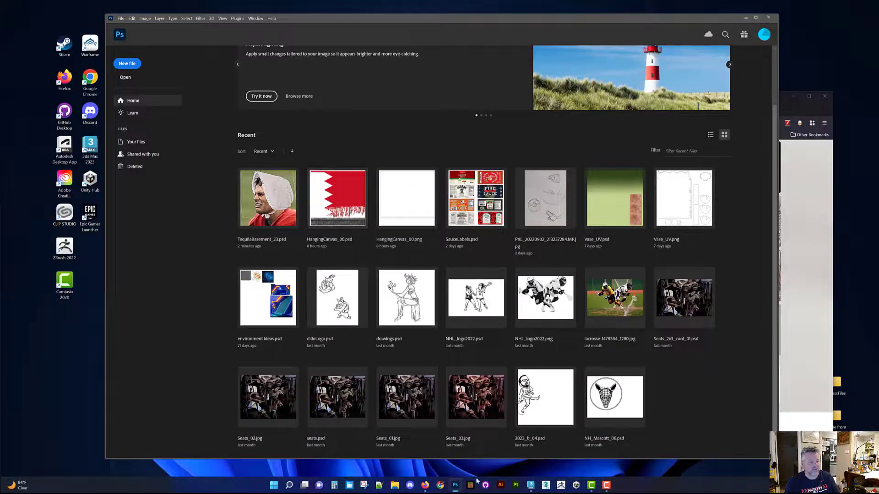
mouse_move(455, 488)
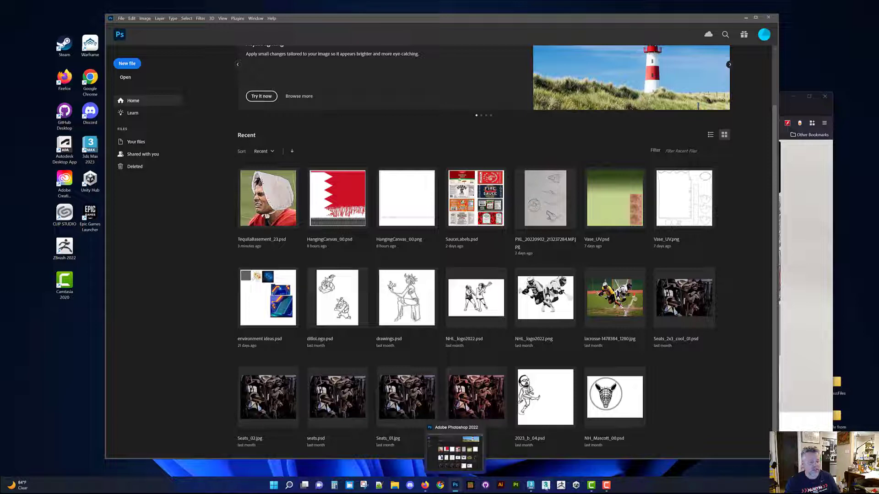
left_click(530, 486)
- Exit isolation to bring back the walls and the blue canvas, and select the flag-textured HangingCanvas
middle_click_drag(397, 312, 374, 276, "alt")
key("alt+q")
middle_click_drag(333, 210, 405, 158, "alt")
left_click(405, 158)
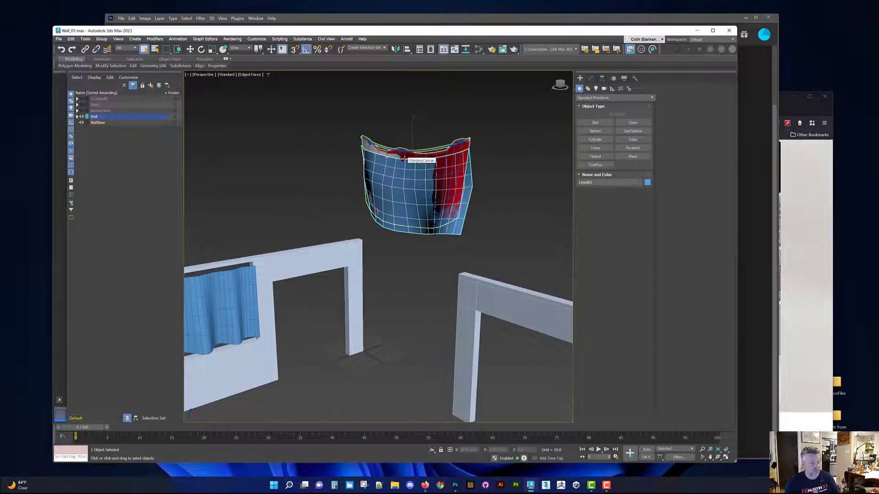
left_click(409, 179)
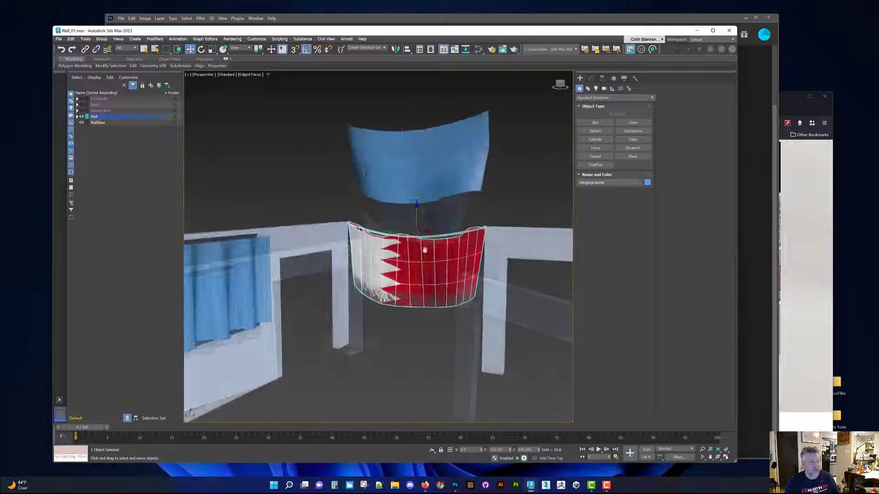
- Inspect the HangingCanvas between the walls, from its scalloped upper edge to the frayed transparent fringe
scroll(426, 247, "up", 3)
mouse_move(433, 238)
middle_mouse_down("alt")
mouse_move(422, 235)
mouse_move(418, 252)
mouse_move(436, 242)
middle_mouse_up("alt")
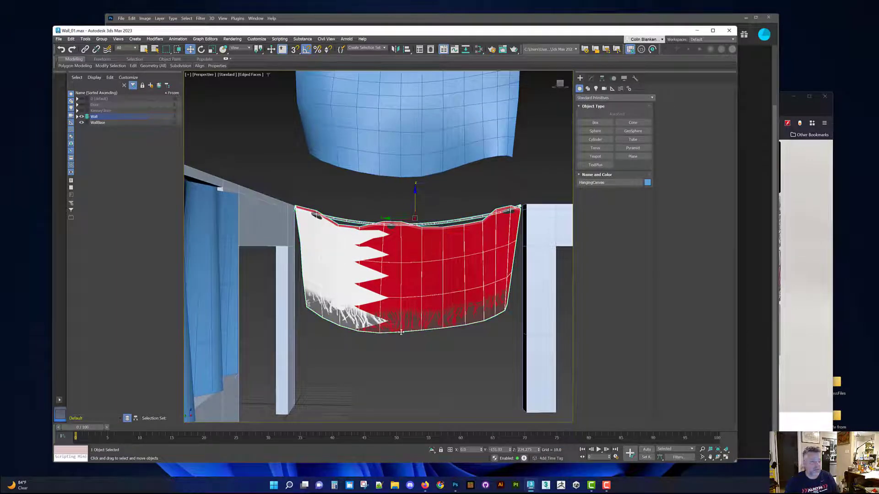
scroll(401, 332, "up", 2)
middle_click_drag(401, 332, 377, 265, "alt")
mouse_move(377, 265)
middle_mouse_down("alt")
mouse_move(372, 257)
mouse_move(370, 266)
mouse_move(392, 278)
mouse_move(378, 286)
mouse_move(386, 279)
middle_mouse_up("alt")
scroll(377, 268, "up", 4)
scroll(394, 277, "down", 3)
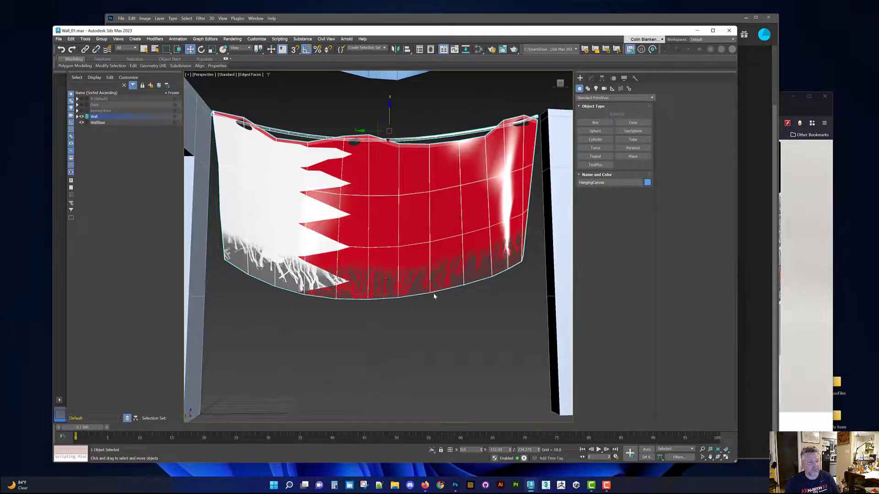
scroll(433, 295, "down", 4)
scroll(426, 295, "up", 2)
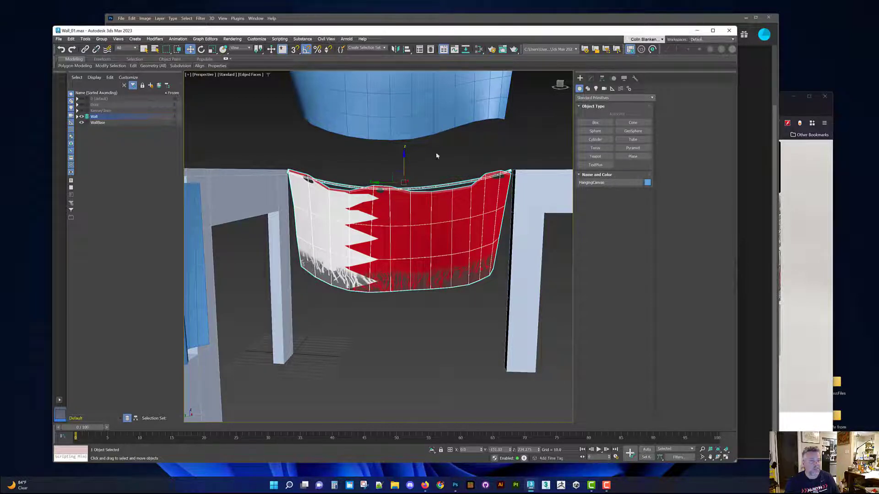
- Select the untextured blue canvas above the flag and examine both canvases beside the doorway and window wall
middle_click_drag(412, 180, 416, 239)
scroll(415, 238, "down", 3)
left_click(401, 179)
mouse_move(384, 202)
middle_mouse_down("alt")
mouse_move(405, 201)
mouse_move(354, 217)
mouse_move(376, 199)
middle_mouse_up("alt")
scroll(390, 216, "up", 2)
middle_click_drag(488, 242, 487, 225, "alt")
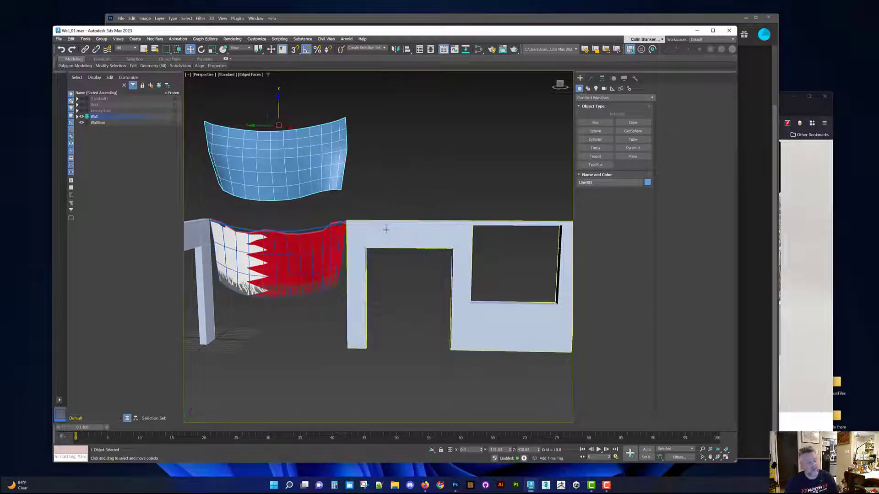
key("alt+w")
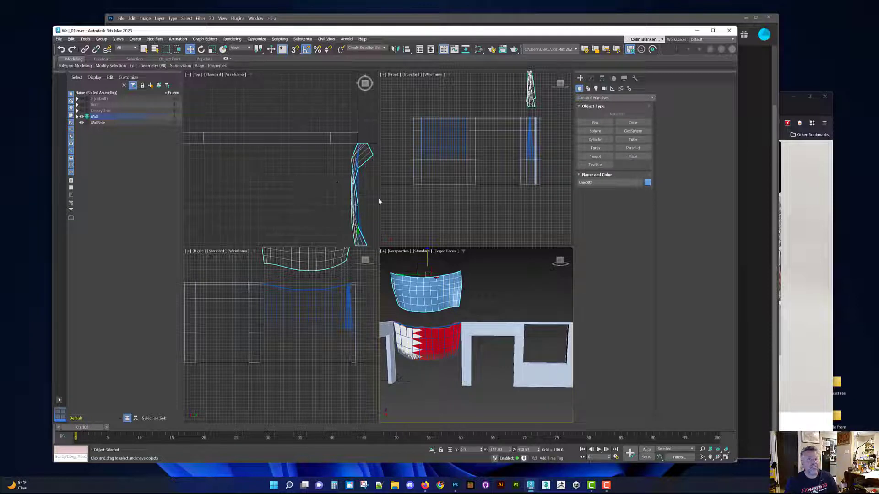
middle_click_drag(482, 288, 463, 292)
key("alt+w")
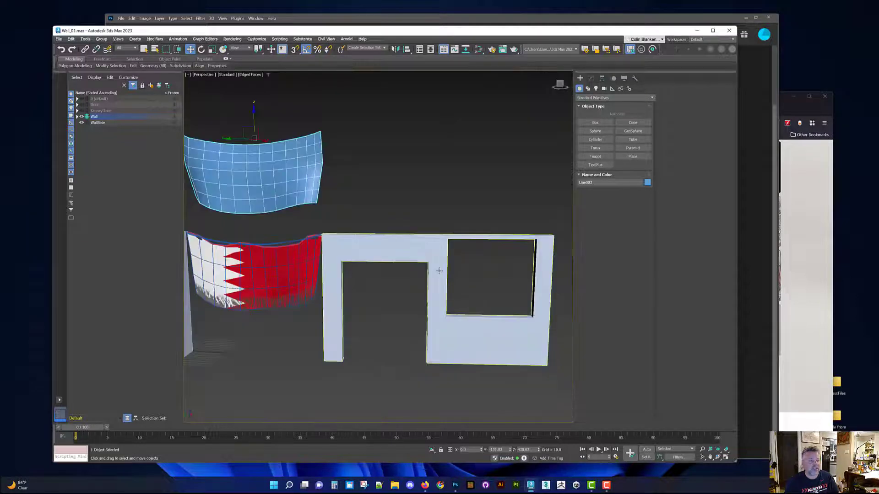
middle_click_drag(423, 232, 447, 235)
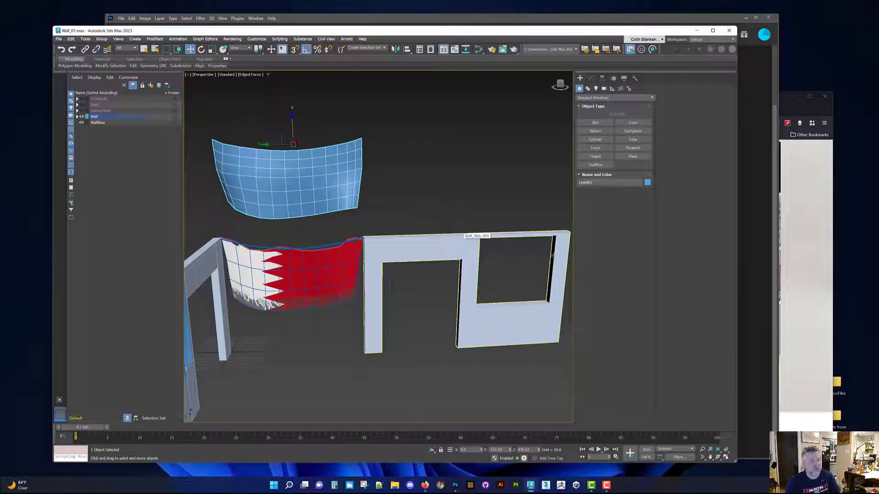
middle_click_drag(481, 214, 473, 208)
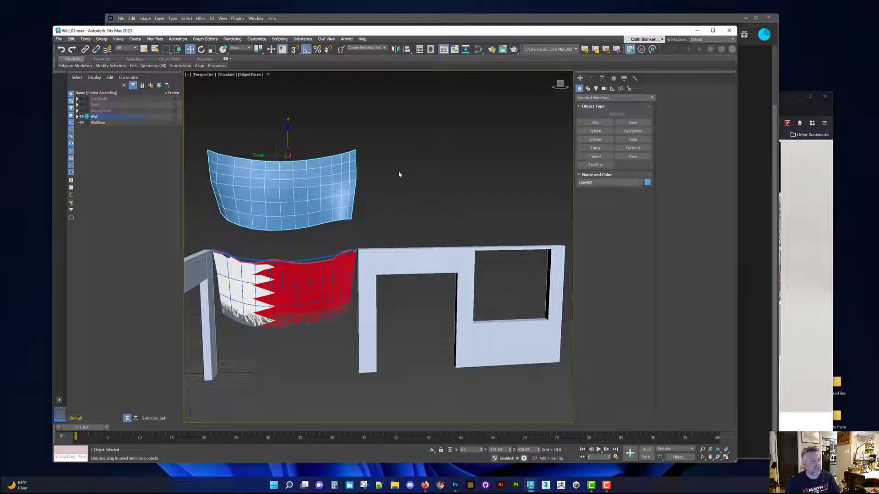
left_click(588, 88)
left_click(595, 131)
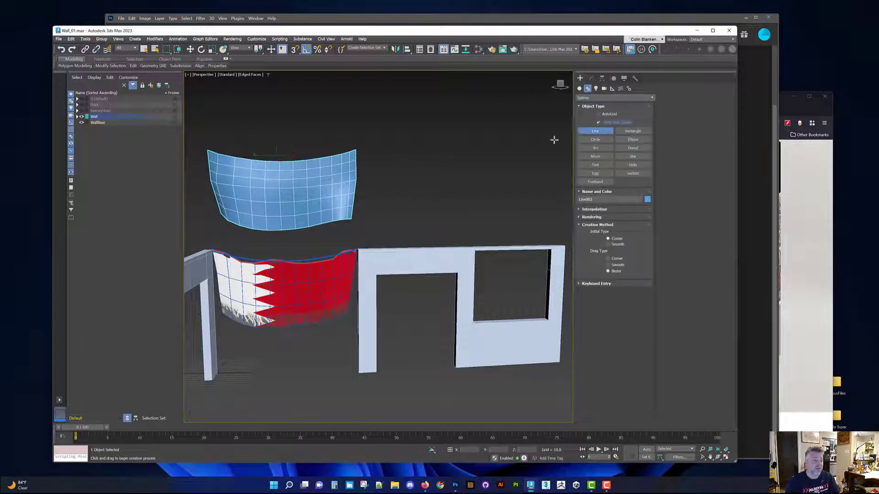
key("alt+w")
scroll(306, 189, "down", 4)
middle_click_drag(306, 189, 274, 183)
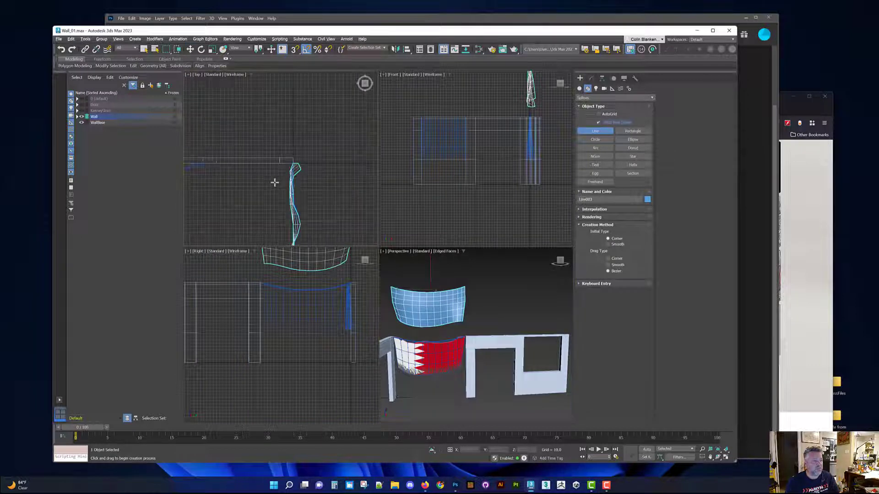
right_click(283, 205)
- Select the flag canvas and the blue canvas together and move both along the negative X axis, away from the wall's end
left_click_drag(300, 206, 318, 220)
middle_click_drag(323, 223, 319, 189)
scroll(320, 189, "down", 3)
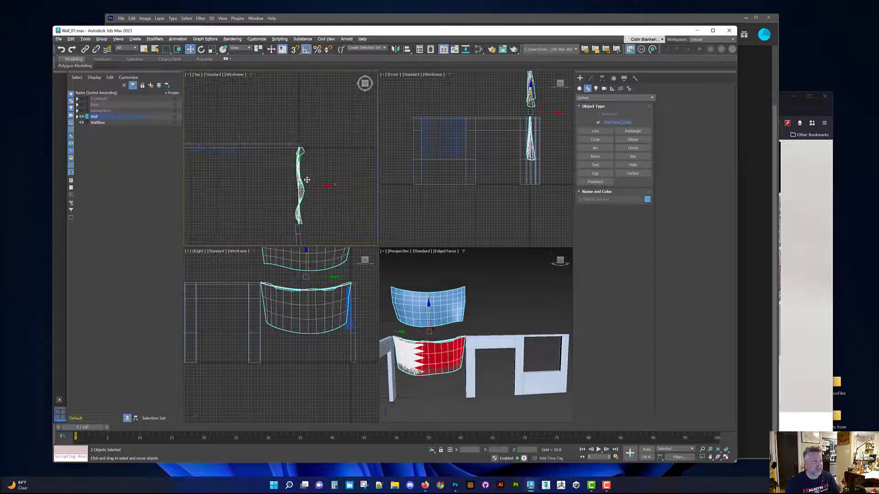
left_click_drag(317, 185, 269, 185)
scroll(306, 165, "up", 3)
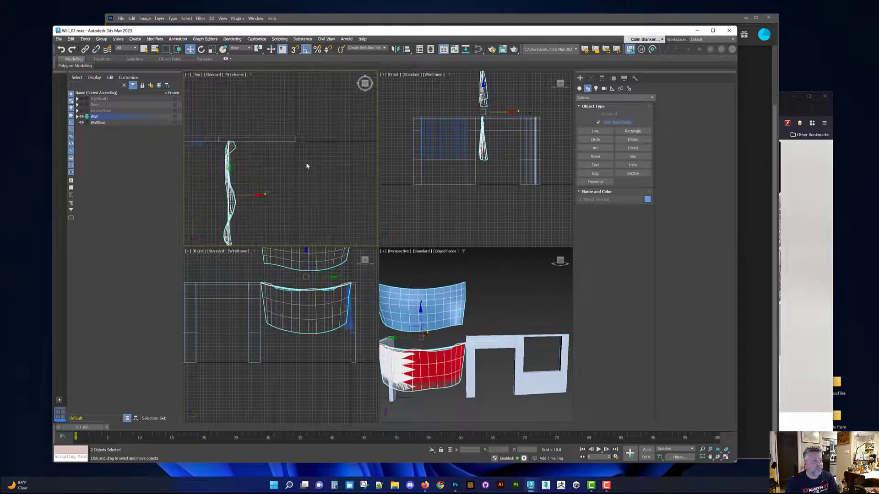
middle_click_drag(300, 153, 303, 160)
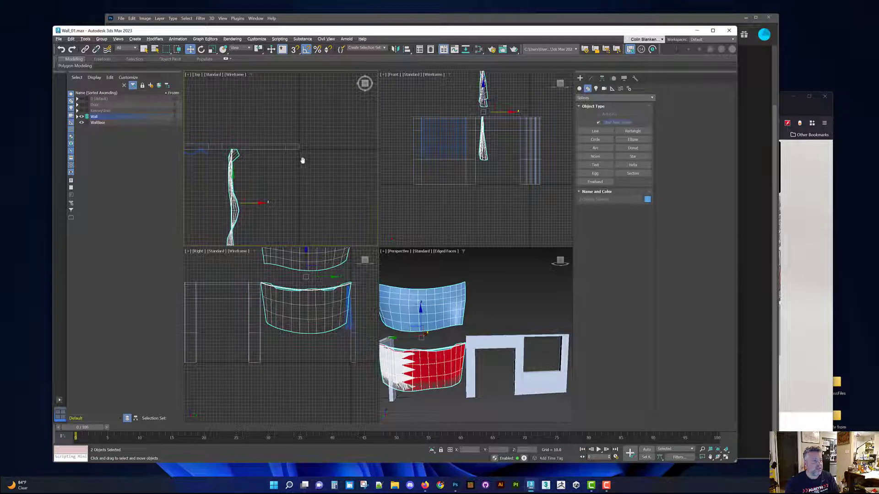
- Rename the WallBase layer as Flags
left_click(93, 122)
right_click(95, 121)
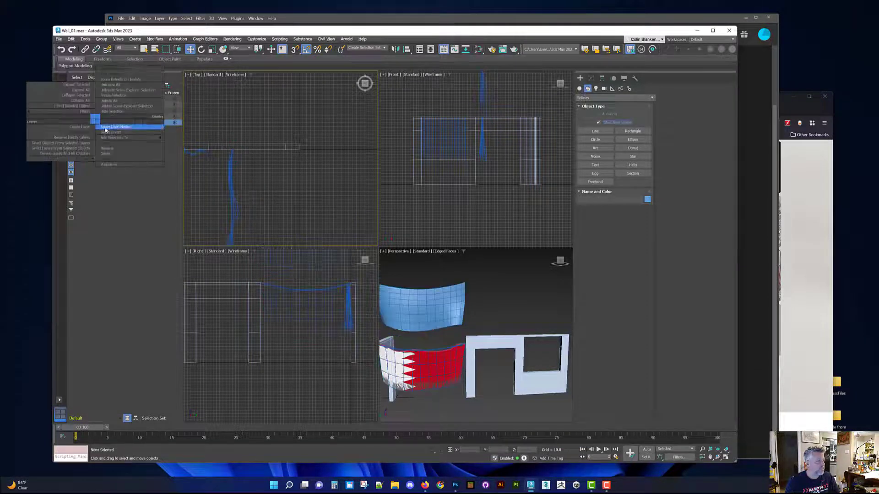
left_click(114, 149)
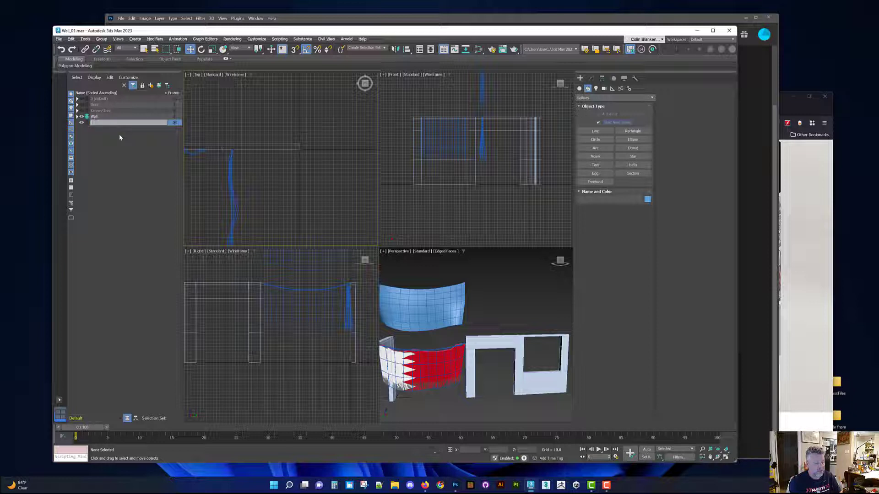
key("BackSpace")
type("Flags")
key("Return")
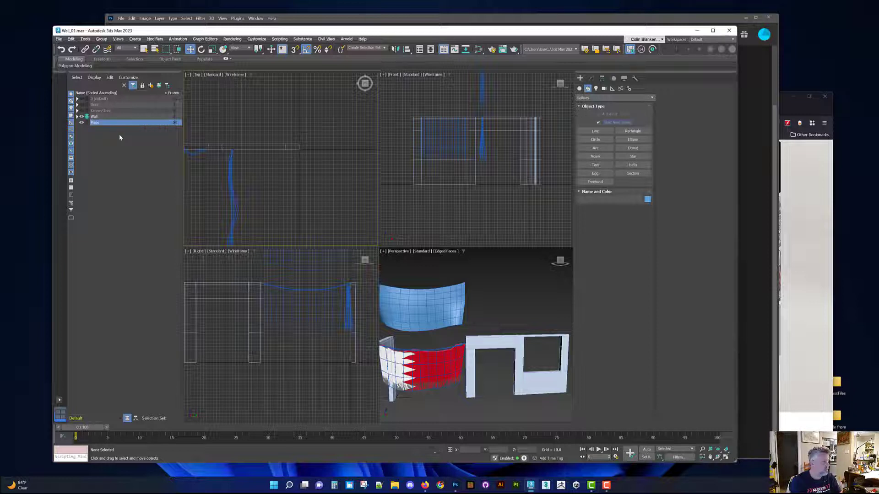
- Select the flag canvas and the blue canvas and move both from the Wall layer into the Flags layer
left_click_drag(408, 273, 442, 376)
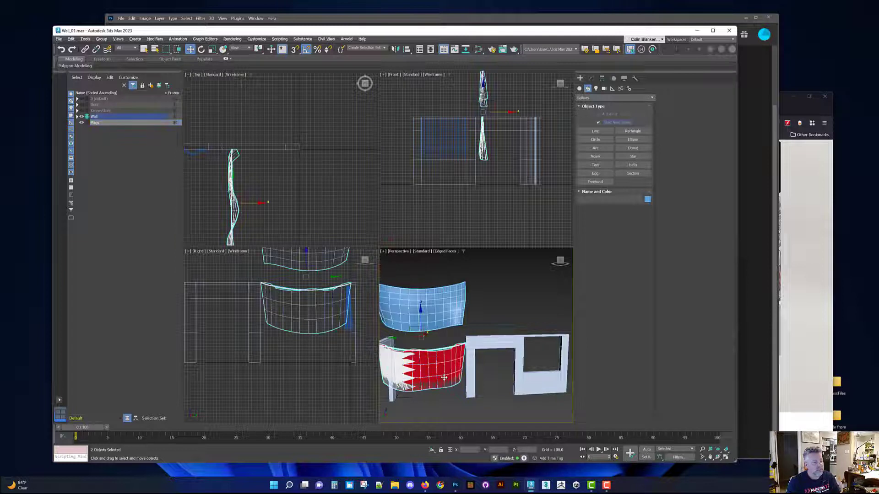
left_click(77, 117)
left_click_drag(104, 142, 96, 178)
- Hide the Wall layer and the canvases inside the Flags layer, leaving the Flags layer itself switched on
left_click(81, 111)
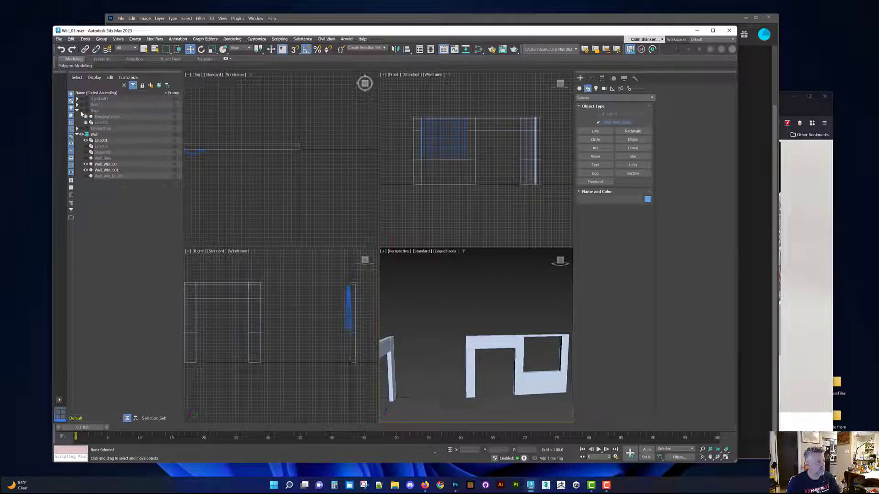
left_click(82, 134)
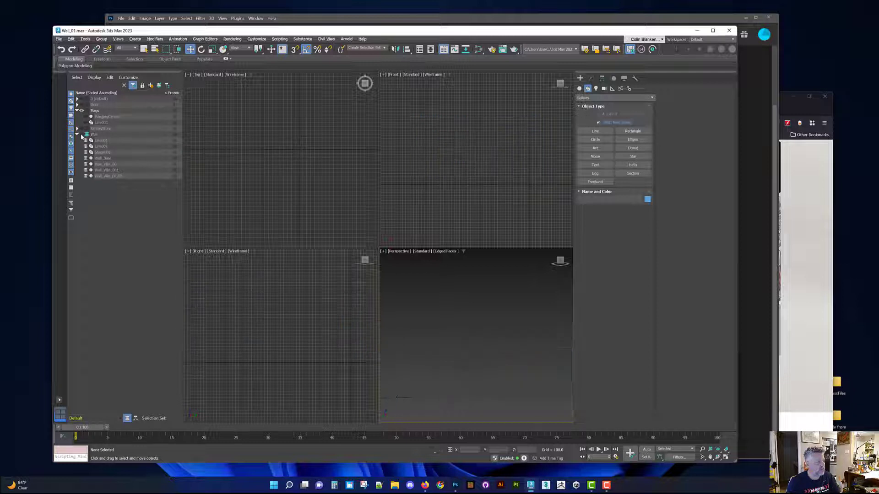
left_click(77, 134)
left_click(87, 117)
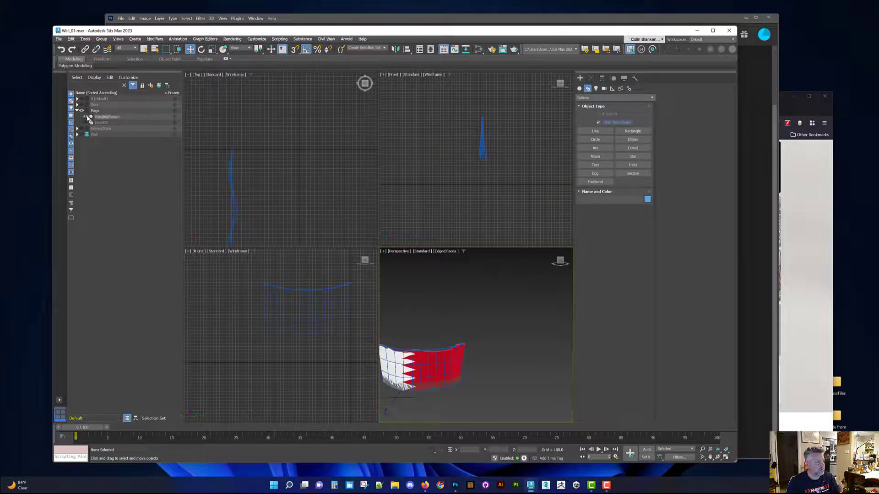
left_click(87, 117)
- Zoom each viewport to its default extents in the emptied scene and maximize the Perspective view
right_click(529, 154)
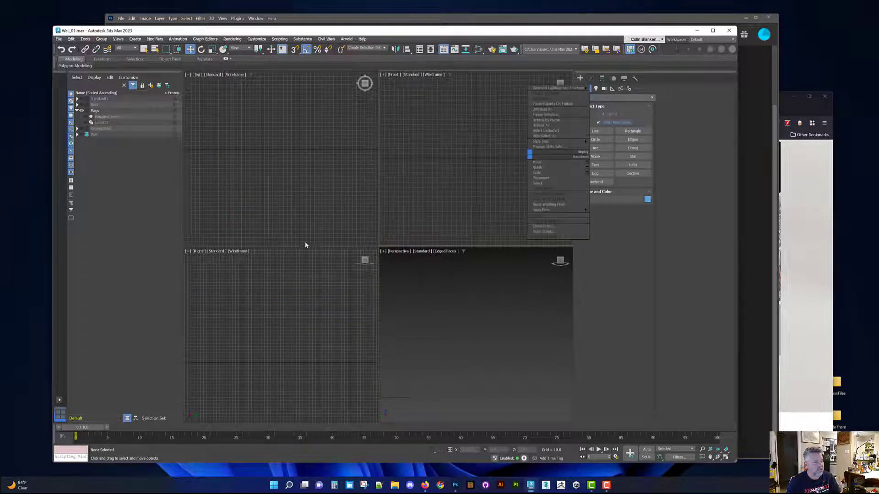
right_click(298, 169)
key("z")
right_click(342, 383)
key("z")
right_click(449, 380)
key("z")
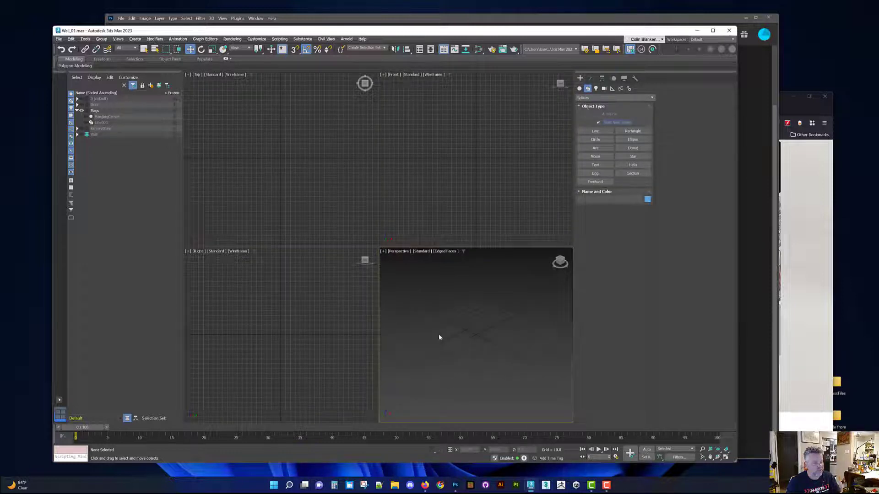
key("alt+w")
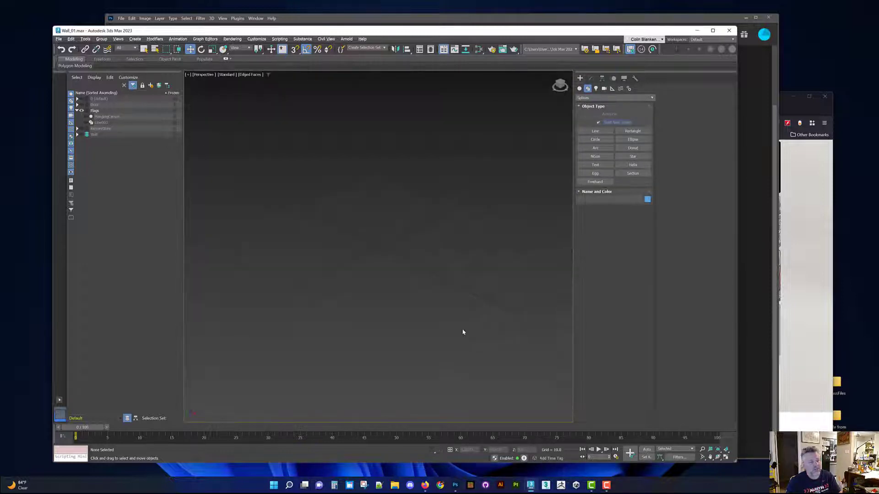
middle_click_drag(421, 309, 424, 306, "alt")
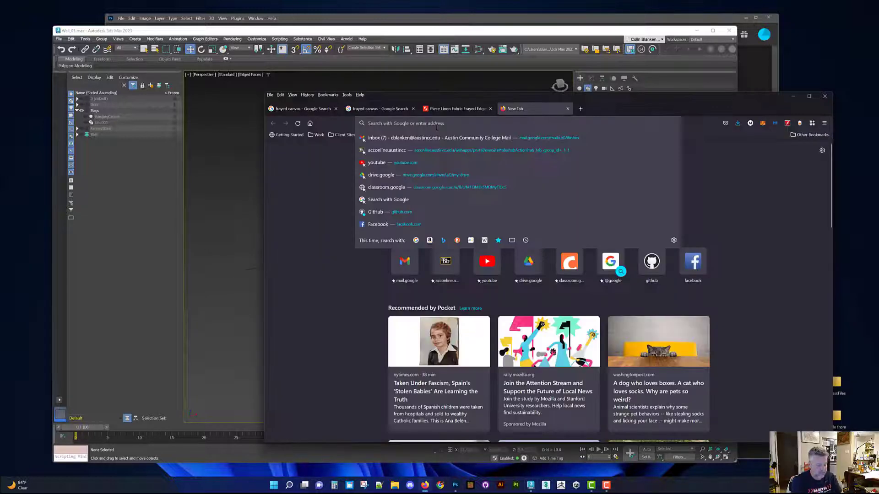
- Search for images of "flag, texas town" and browse the results
type("fla")
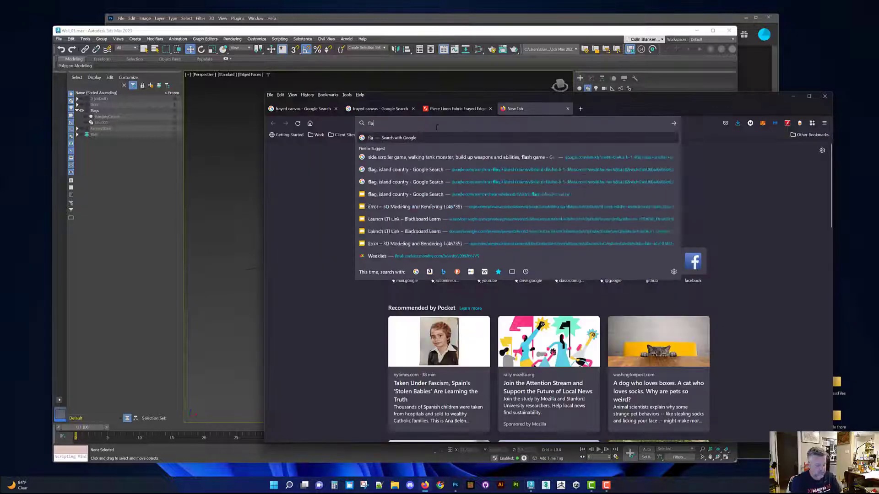
type("g,")
key("Return")
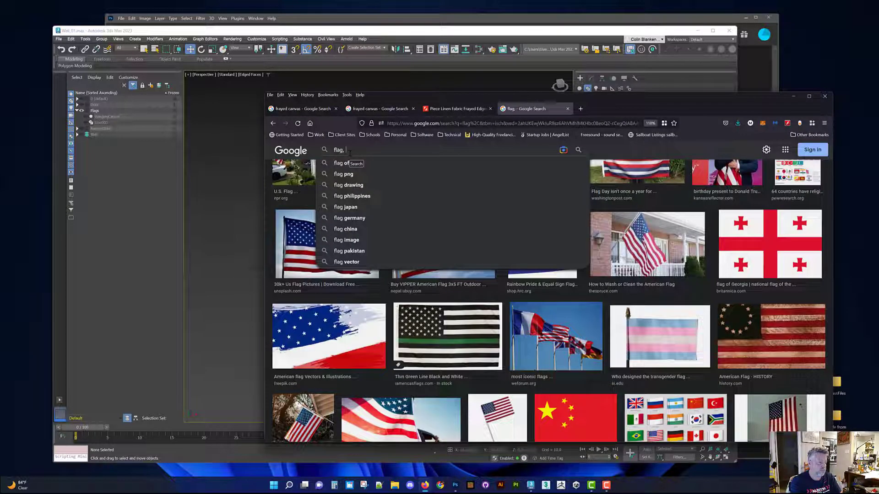
type("texas")
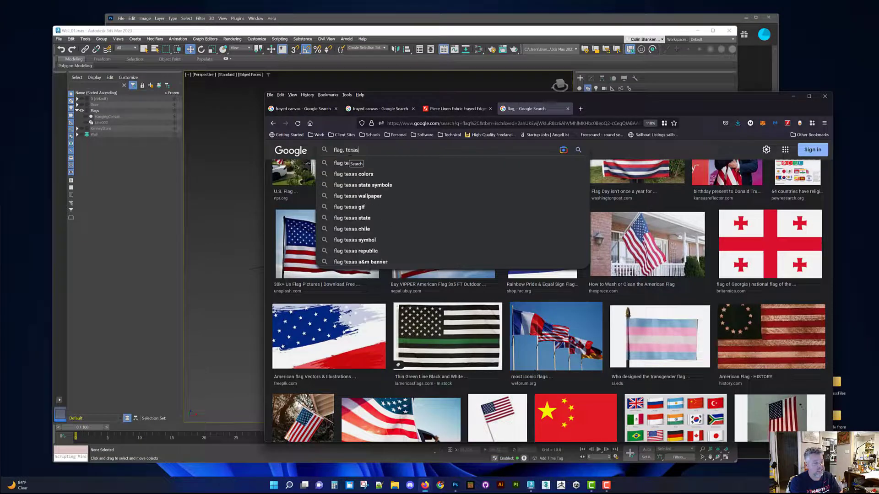
type(" town")
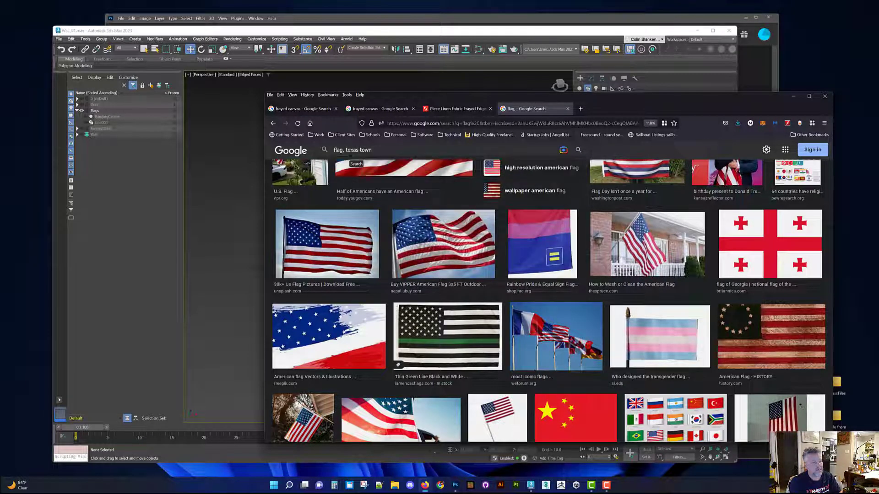
key("Return")
scroll(458, 256, "down", 5)
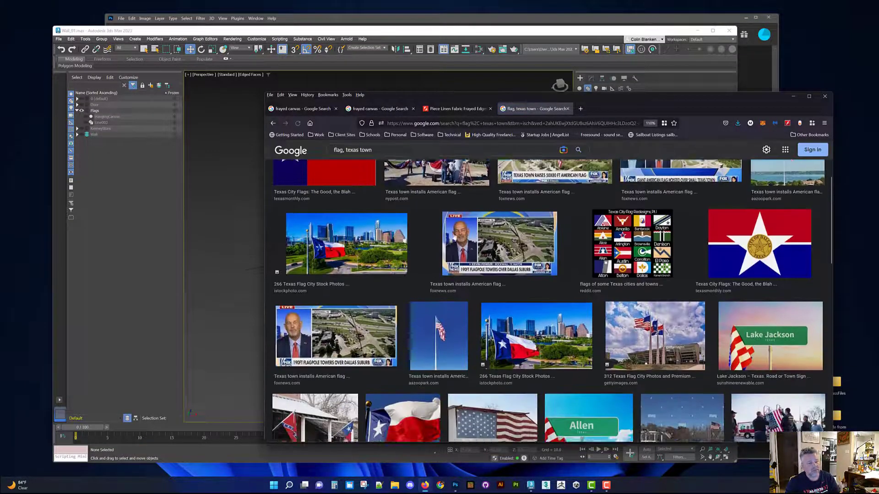
- Open the "Texas City Flag Redesigns, Pt. 1" chart from the image results in its own browser tab
left_click(627, 214)
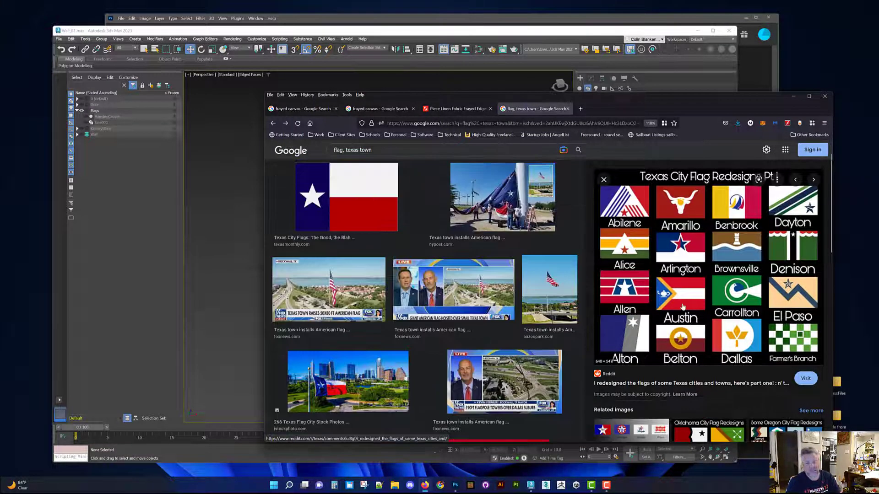
right_click(682, 302)
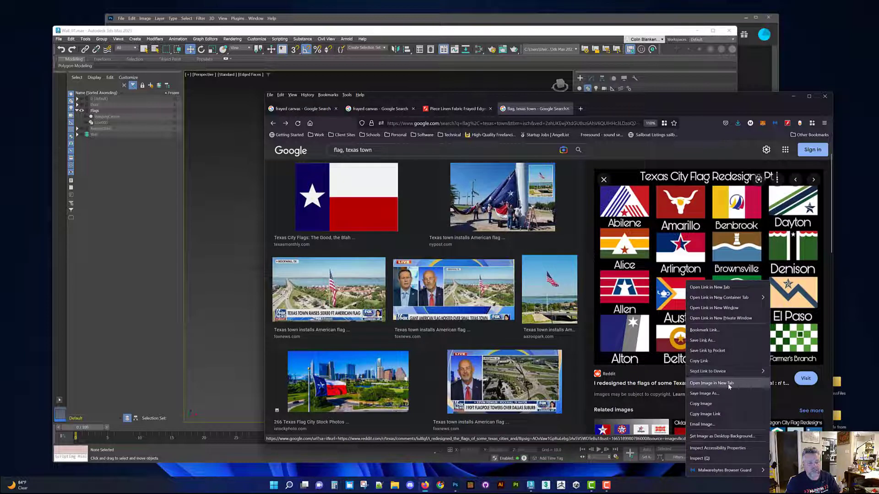
left_click(728, 381)
left_click(591, 109)
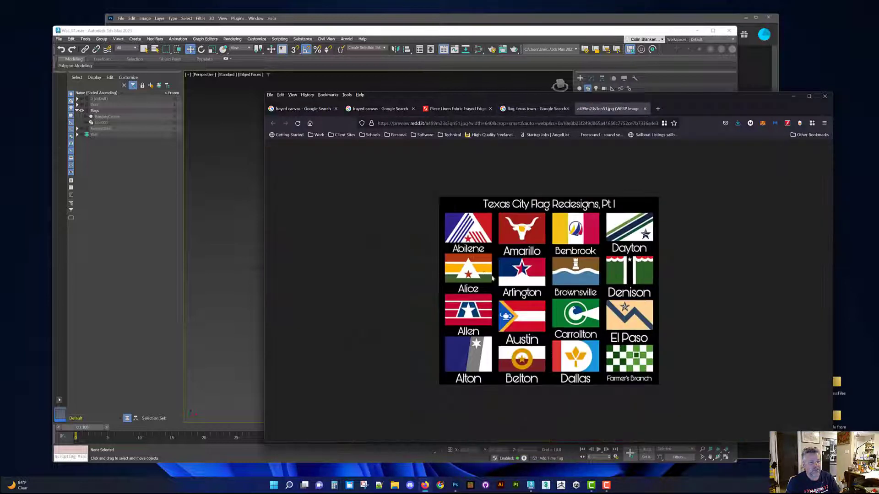
right_click(545, 329)
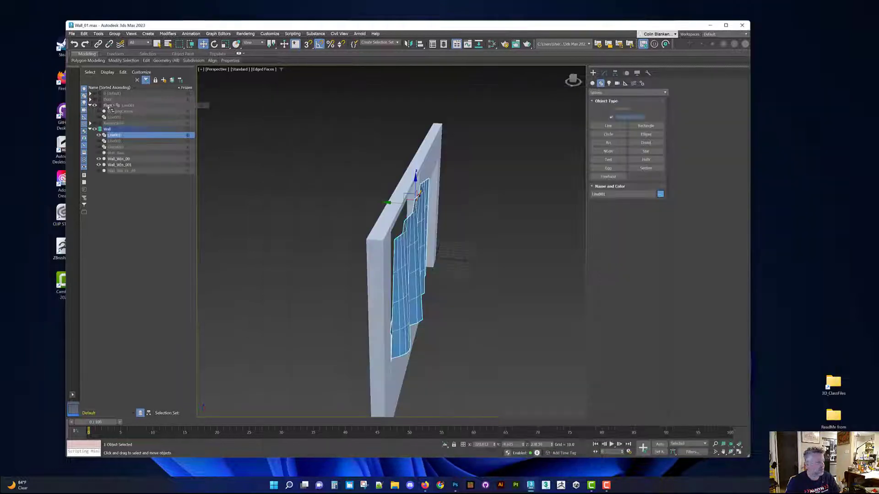
- In 3ds Max, move the blue canvas Line001 from the Wall layer into the Flags layer and hide it
left_click(110, 117)
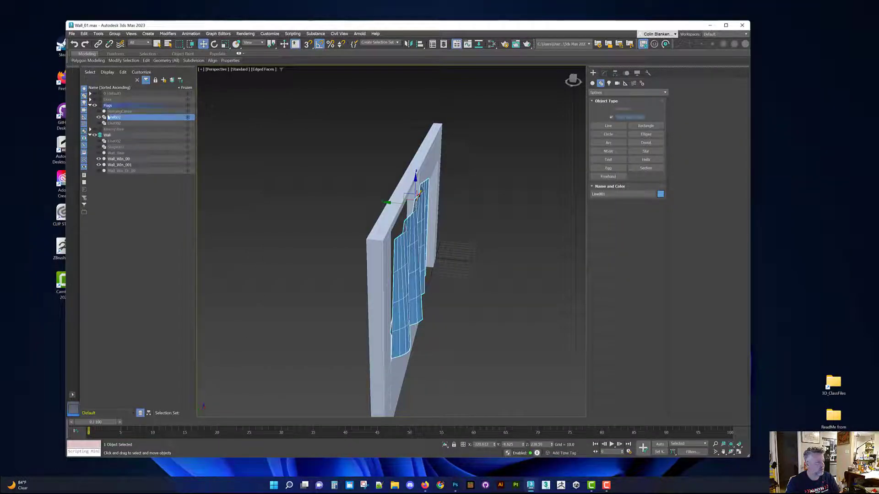
left_click(99, 117)
left_click(107, 135)
- Unhide the solid Wall_Base object and hide the wall versions with window and door openings
middle_click_drag(408, 210, 401, 194, "alt")
left_click(116, 153)
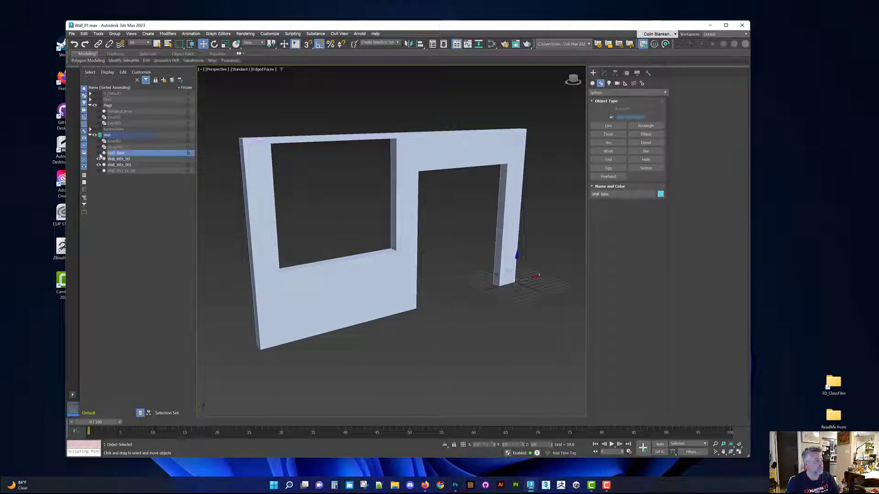
left_click(99, 153)
left_click(98, 159)
scroll(433, 190, "down", 5)
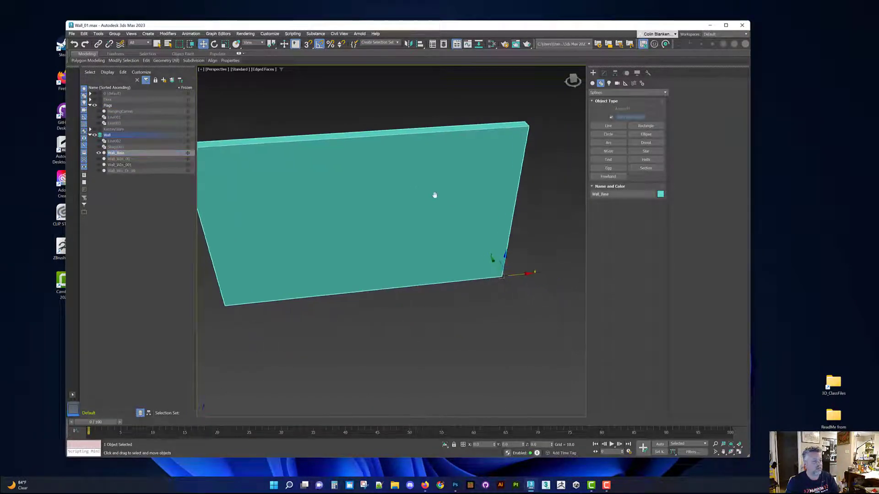
- Return to the four-viewport layout and make Flags the active layer
key("alt+w")
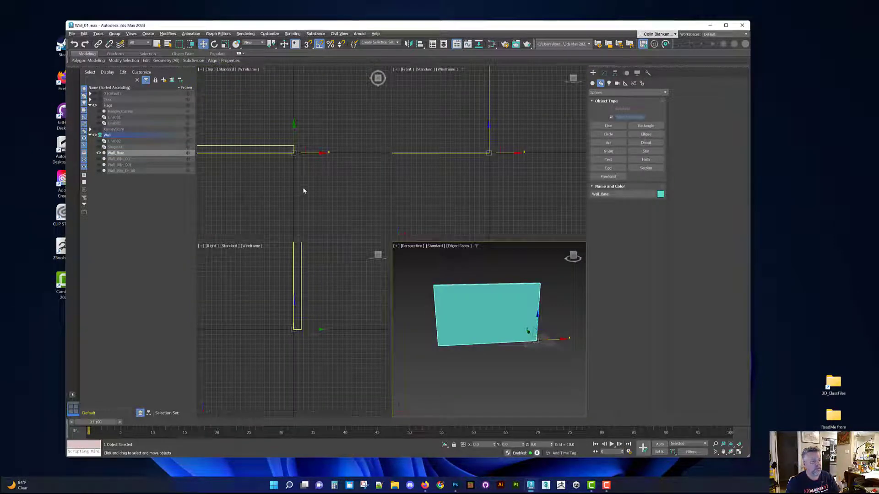
left_click(100, 105)
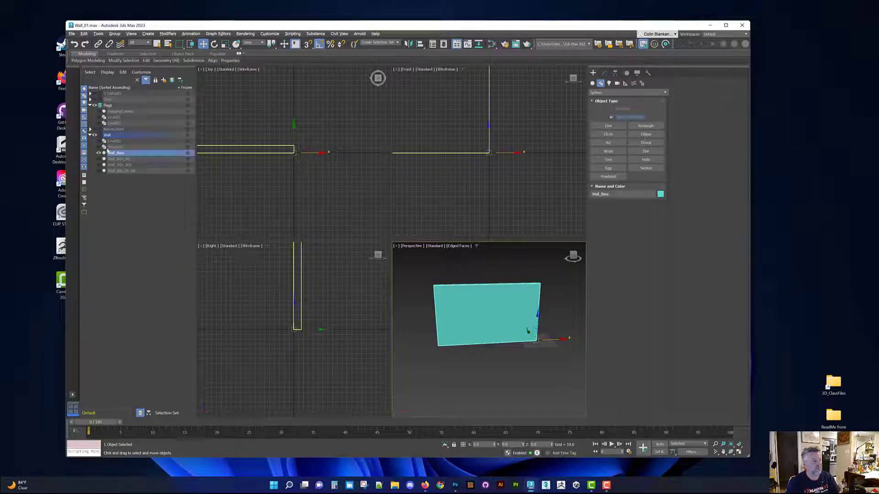
left_click(112, 107)
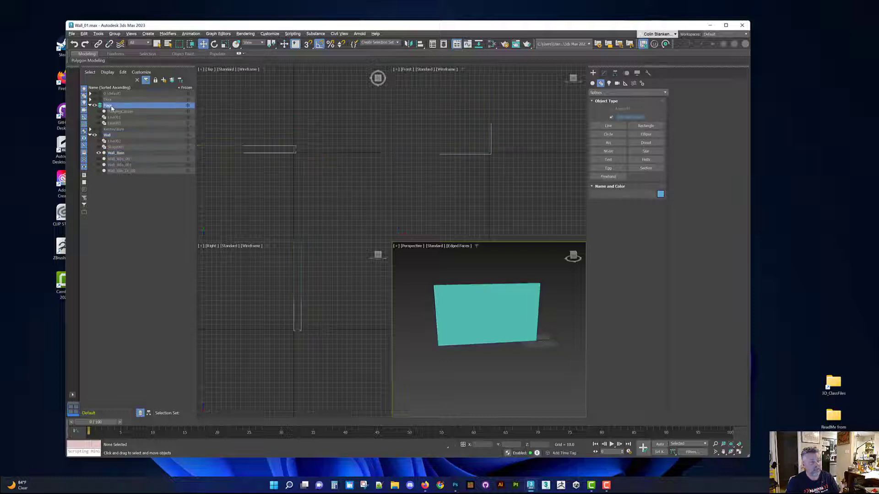
- Zoom all four viewports to the wall's extents and maximize the Front view around the wall
right_click(461, 138)
key("z")
right_click(321, 197)
key("z")
right_click(320, 275)
key("z")
right_click(486, 293)
key("z")
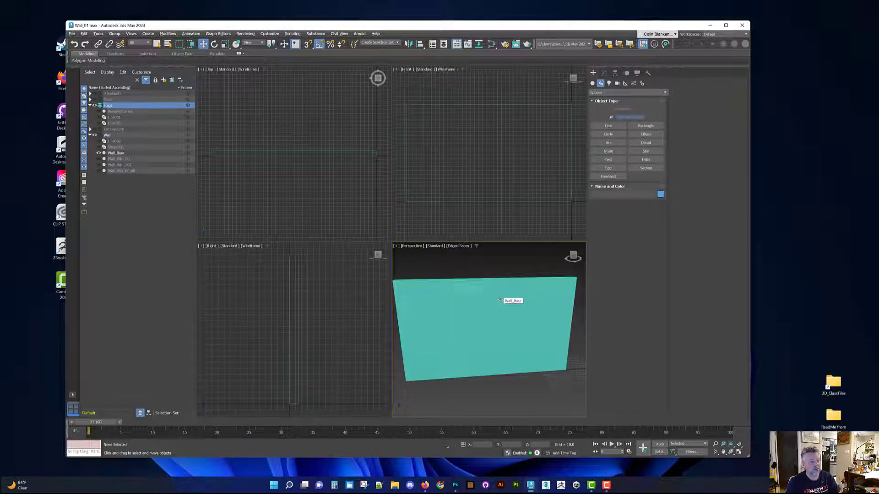
right_click(517, 175)
key("alt+w")
middle_click_drag(507, 174, 453, 180)
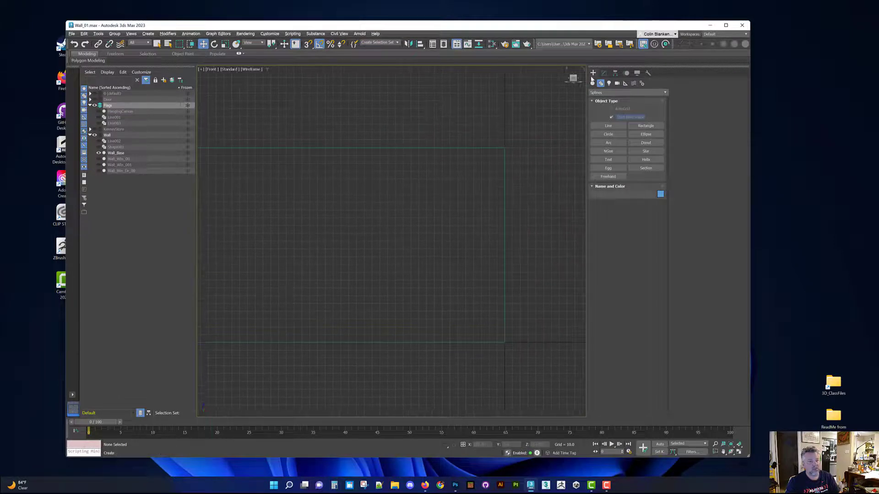
- Draw an open zigzag line with nine vertices in the Top view, running along the front of the wall
left_click(607, 126)
key("alt+w")
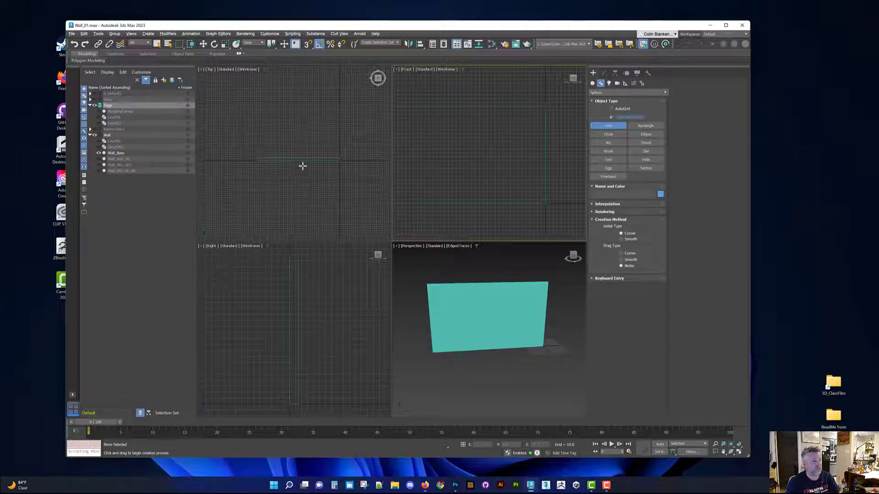
middle_click_drag(315, 166, 357, 168)
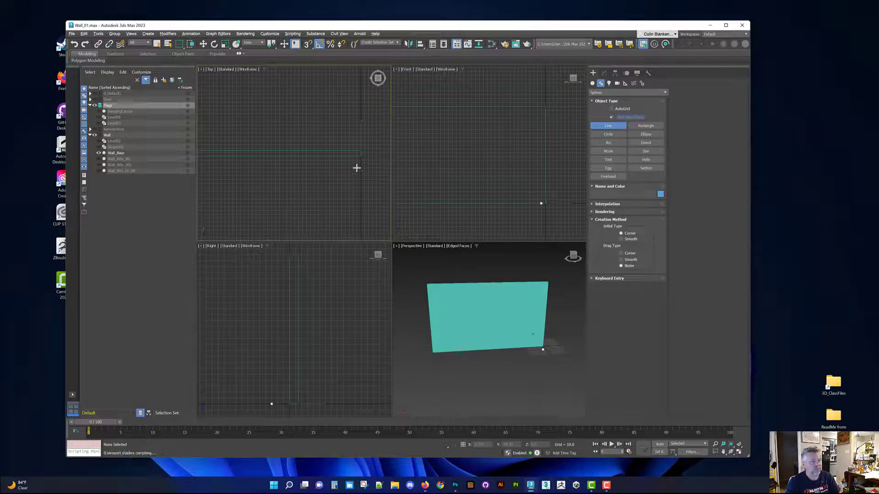
left_click(357, 168)
left_click(342, 166)
left_click(323, 178)
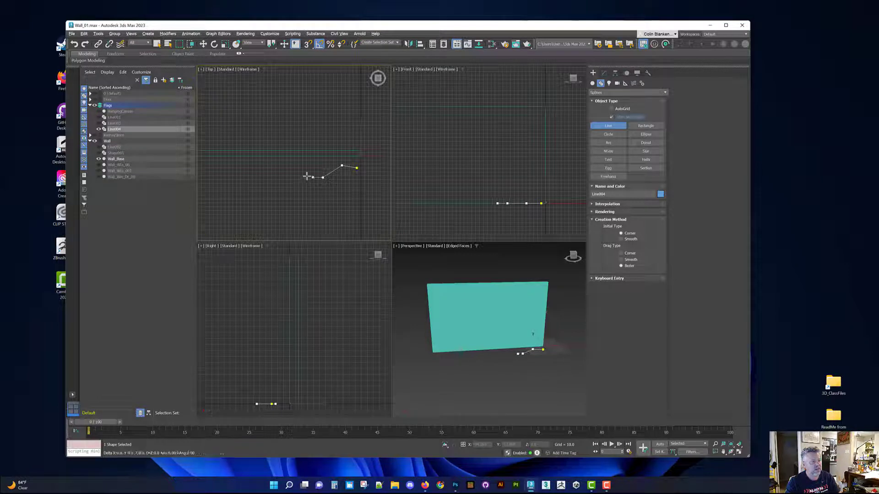
left_click(303, 173)
left_click(285, 162)
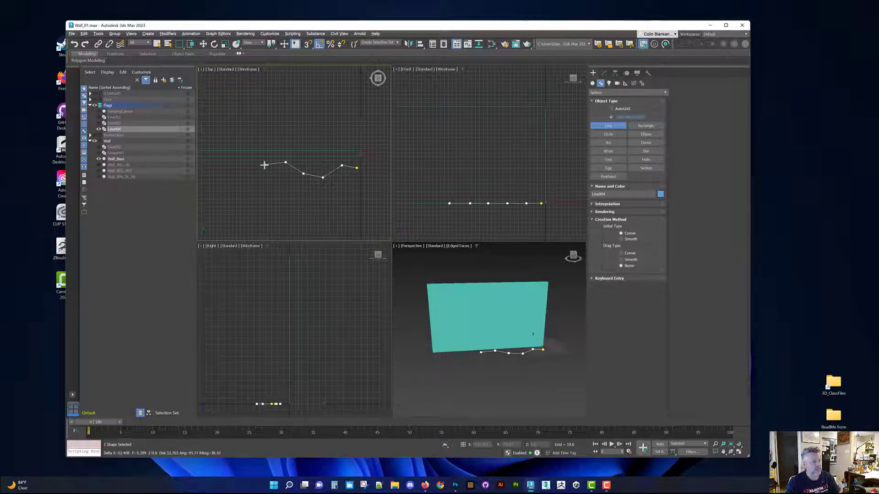
left_click(264, 165)
left_click(252, 176)
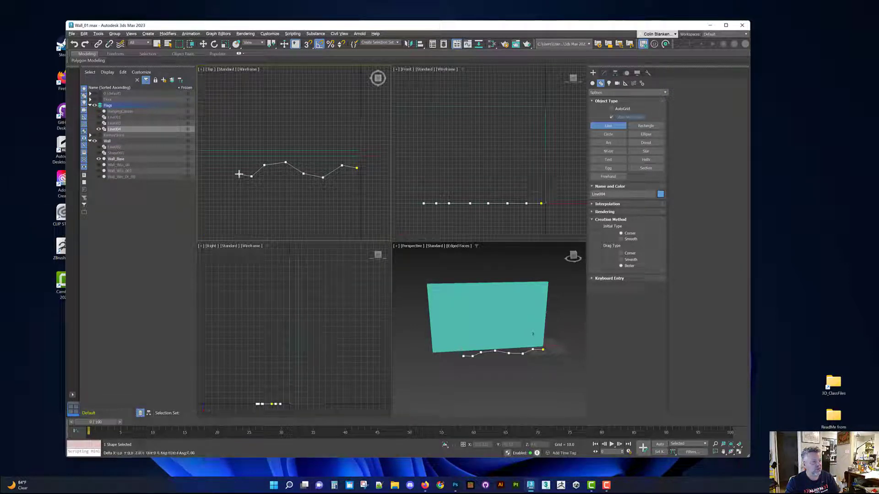
left_click(239, 174)
left_click(226, 165)
right_click(227, 164)
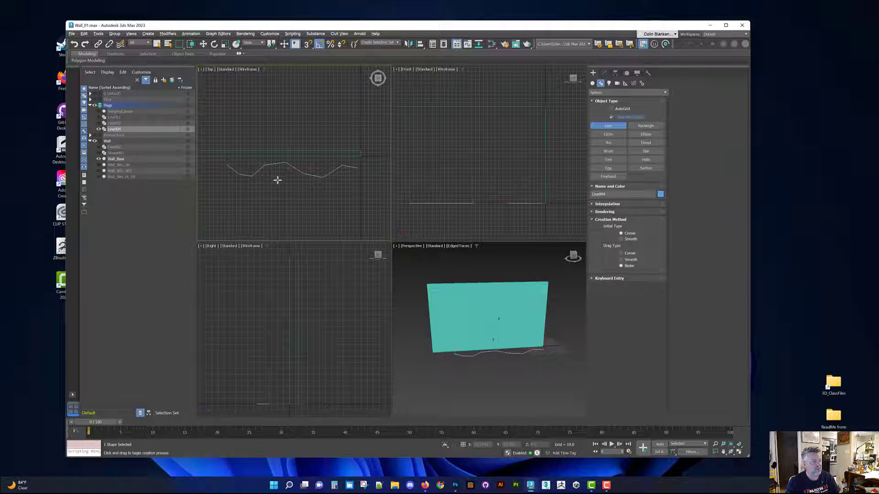
- Select the seven interior vertices of the zigzag line in the Perspective view and leave vertex editing
middle_click(451, 316)
key("alt+w")
middle_click_drag(439, 311, 470, 299, "alt")
key("1")
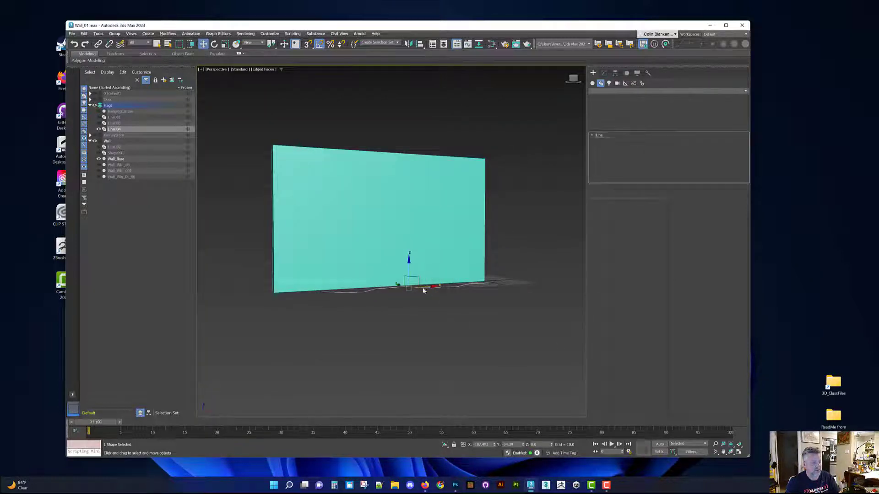
middle_click_drag(421, 290, 453, 344, "alt")
left_click_drag(498, 353, 497, 352)
middle_click_drag(497, 352, 563, 323, "alt")
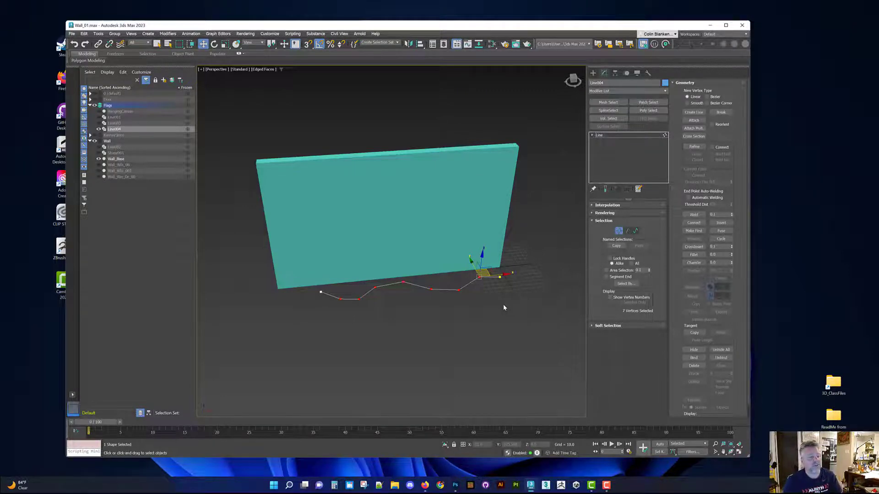
middle_click_drag(410, 337, 603, 246, "alt")
left_click(618, 231)
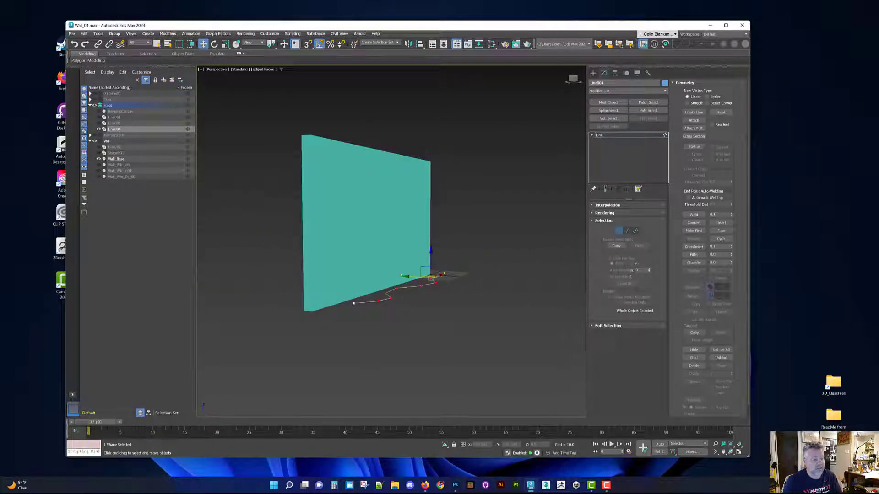
- Clone the zigzag line as a single Copy, raised about 249 units to the wall's upper edge
middle_click_drag(545, 254, 457, 275, "alt")
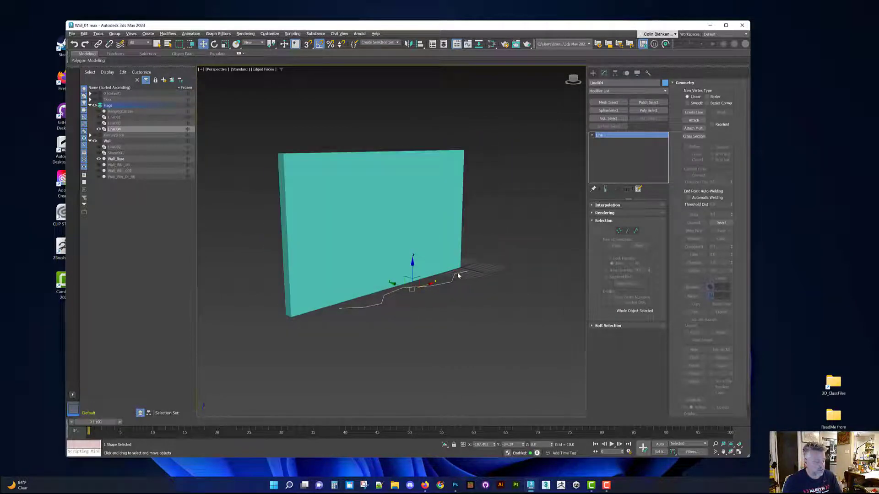
left_click_drag(412, 269, 390, 138)
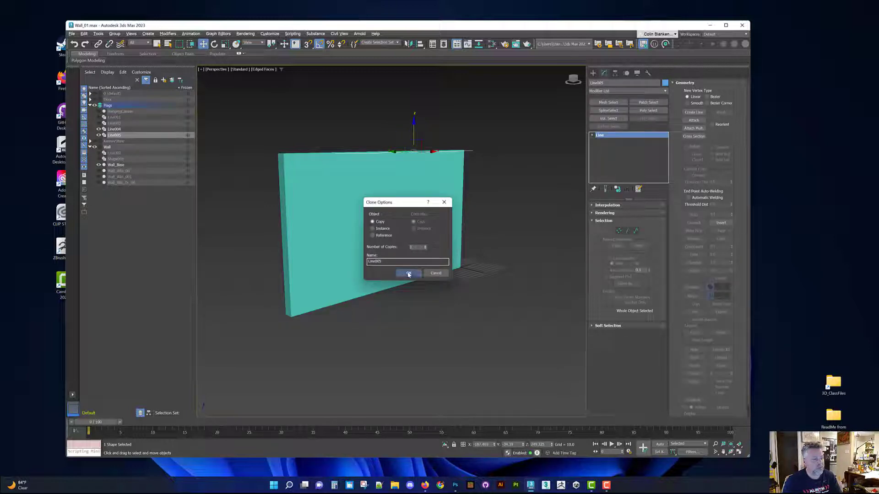
left_click(409, 274)
- Move several vertices at the far-end and middle folds of the upper line so they differ from the lower line
mouse_move(421, 287)
middle_mouse_down("alt")
mouse_move(385, 304)
mouse_move(400, 255)
middle_mouse_up("alt")
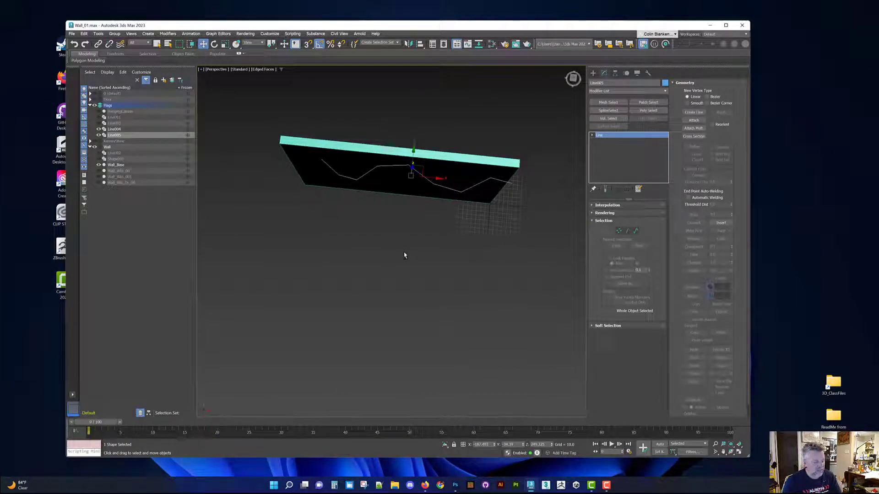
key("1")
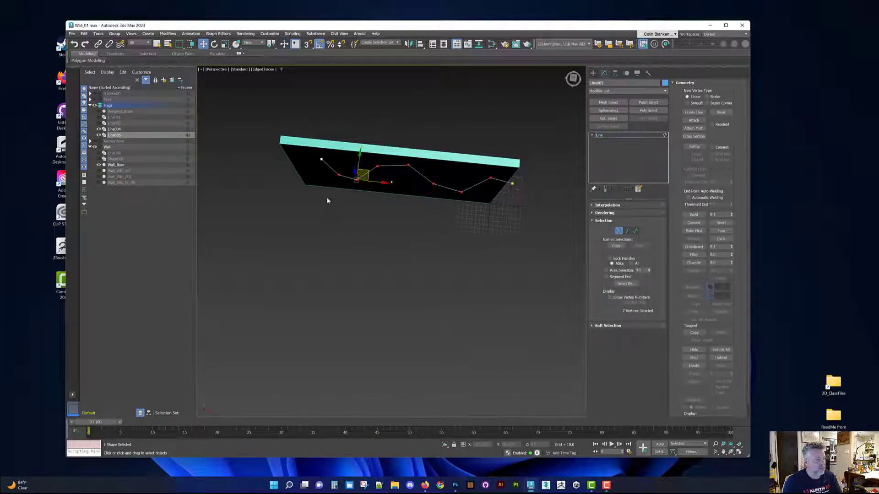
left_click(337, 174)
scroll(344, 172, "up", 2)
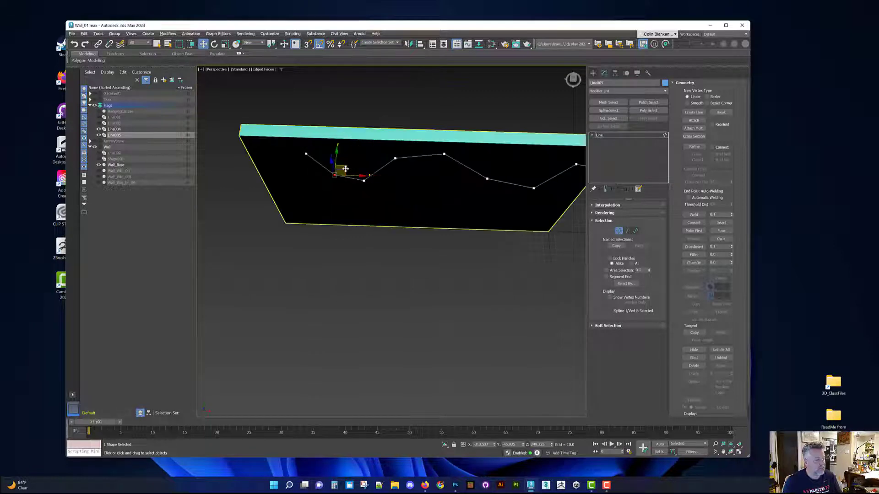
left_click(364, 181)
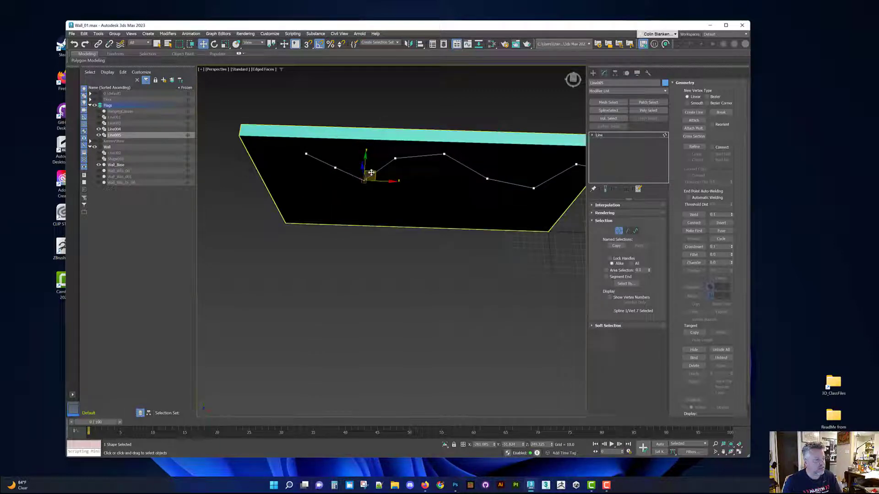
left_click_drag(374, 173, 467, 165)
left_click(483, 172)
- Reposition the remaining vertices toward the upper line's starting end to vary the folds there
middle_click_drag(512, 167, 458, 204)
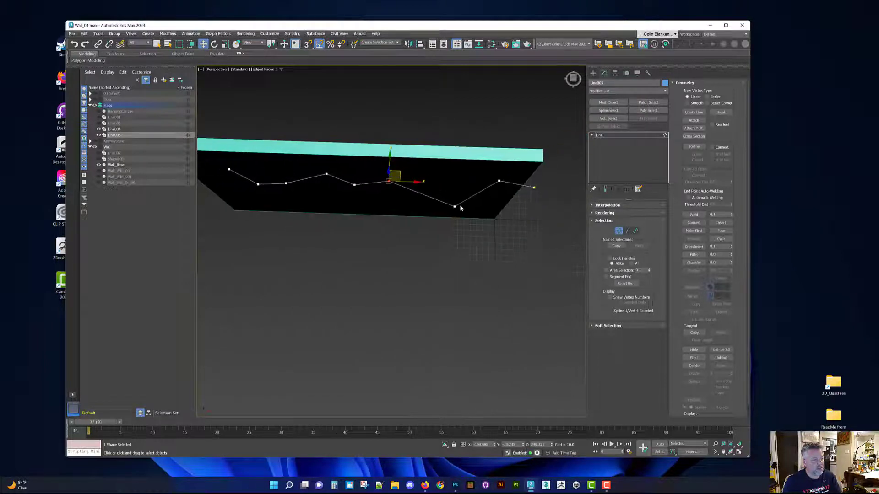
left_click_drag(456, 206, 529, 183)
left_click_drag(389, 181, 417, 180)
middle_click_drag(414, 184, 450, 205)
left_click_drag(452, 200, 406, 196)
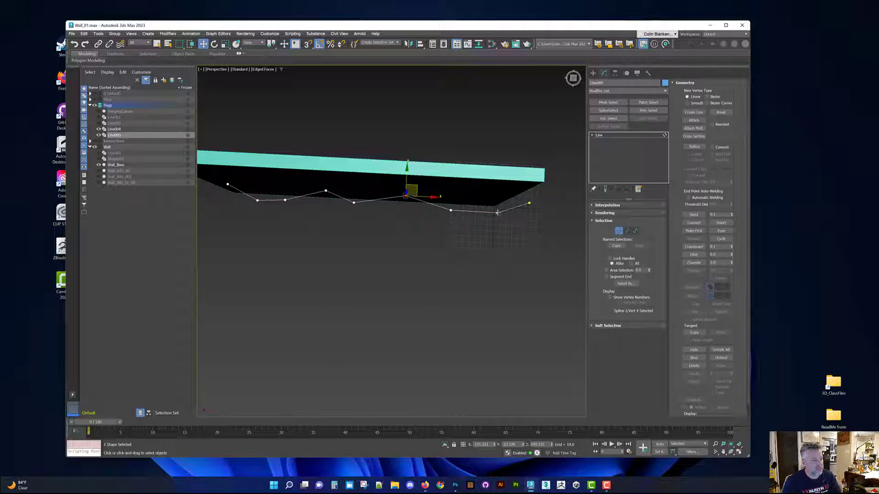
left_click_drag(497, 213, 523, 211)
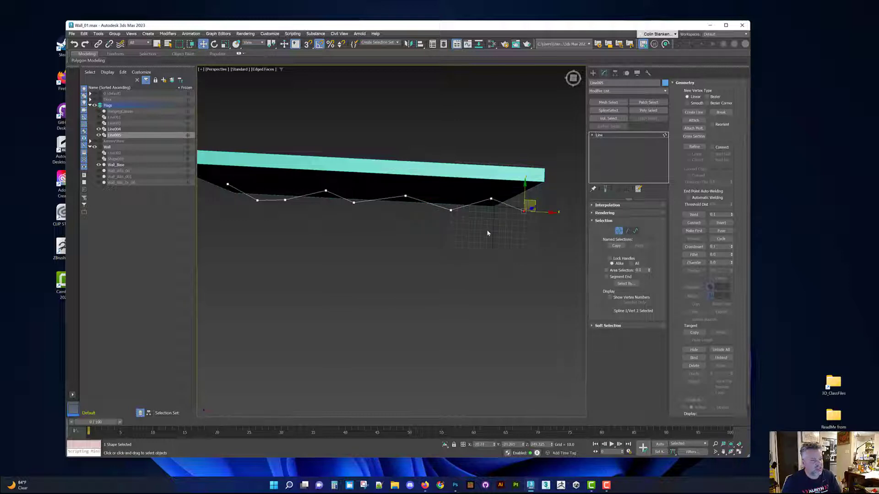
- Move the vertex next to the upper line's last vertex so it sits level with that end point
scroll(487, 231, "down", 3)
middle_click_drag(470, 230, 397, 238, "alt")
middle_click_drag(397, 238, 407, 207)
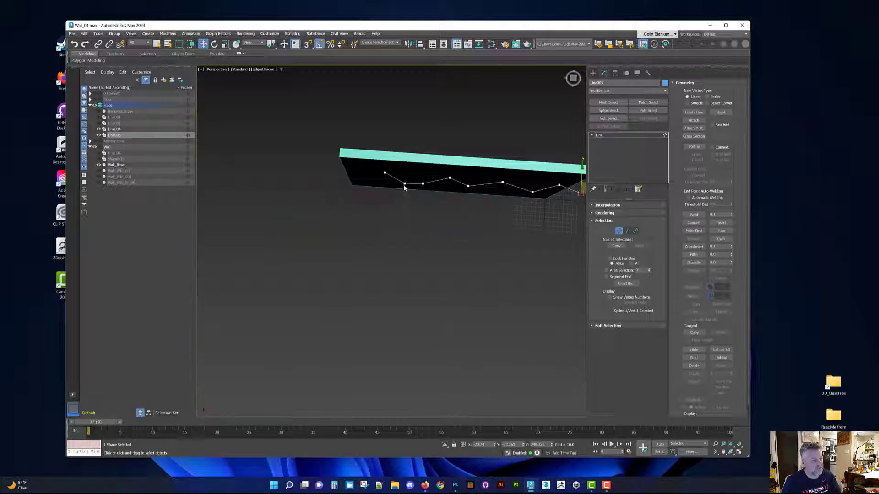
left_click_drag(404, 184, 402, 173)
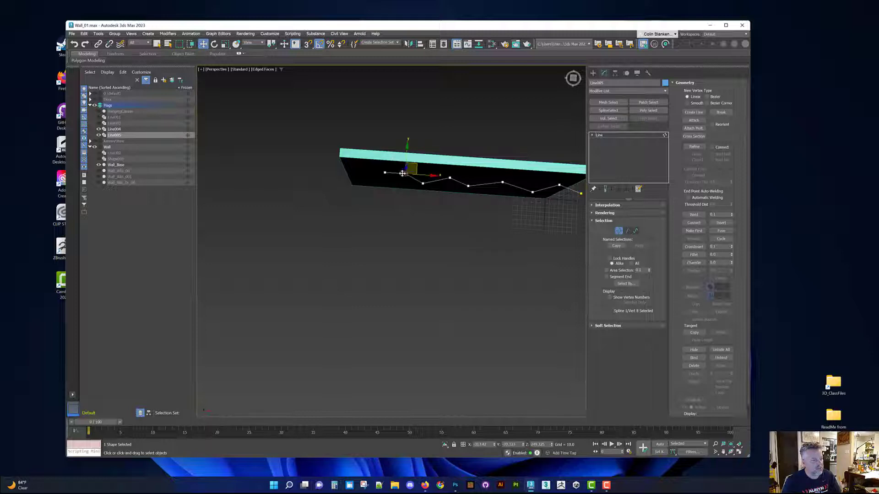
left_click(385, 173)
- Switch the Perspective view to wireframe and leave vertex editing on the upper line
middle_click_drag(387, 175, 471, 171, "alt")
scroll(443, 202, "up", 3)
key("F3")
scroll(443, 197, "up", 3)
scroll(463, 196, "down", 3)
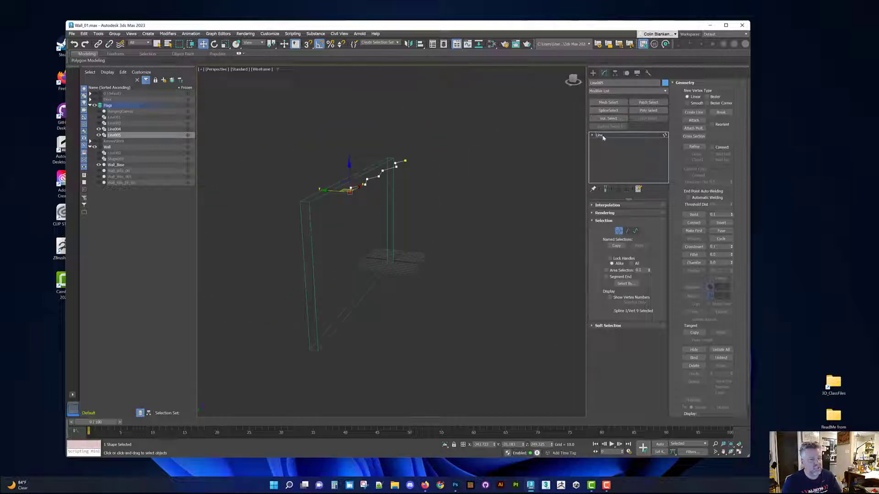
left_click(604, 136)
- Attach the lower zigzag line to the upper one so both splines belong to a single object
middle_click_drag(531, 171, 438, 193, "alt")
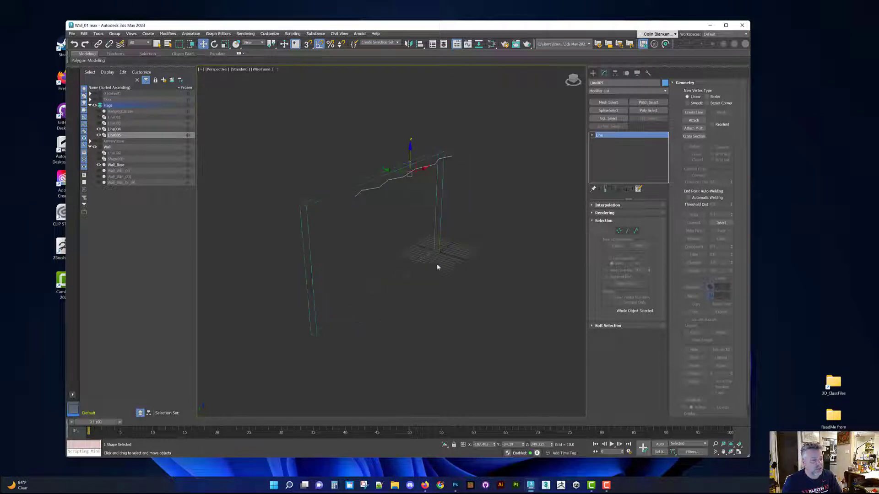
right_click(432, 172)
left_click(423, 198)
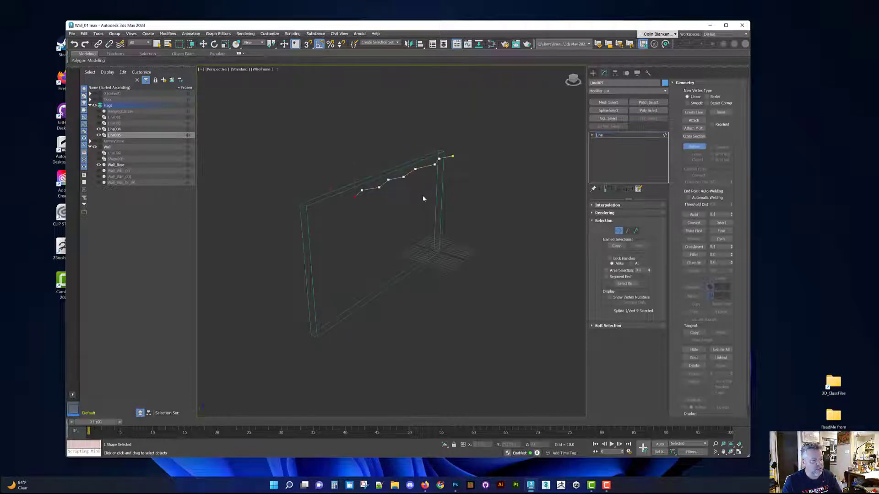
right_click(424, 174)
left_click(418, 180)
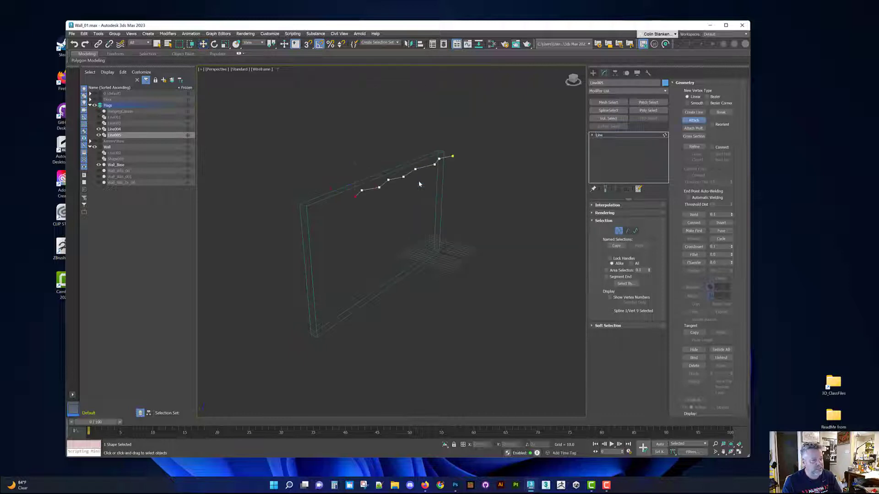
left_click(419, 283)
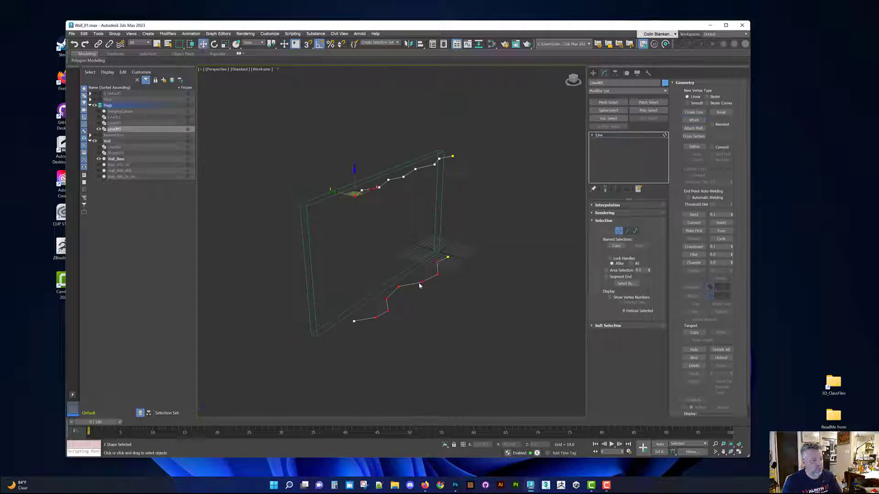
- Examine the first vertices and vertex order of the two attached splines, and leave vertex editing
middle_click_drag(401, 237, 422, 236, "alt")
middle_click_drag(473, 258, 405, 259, "alt")
middle_click_drag(401, 176, 401, 195, "alt")
middle_click_drag(414, 271, 402, 288, "alt")
scroll(419, 279, "up", 3)
middle_click_drag(433, 180, 481, 156, "alt")
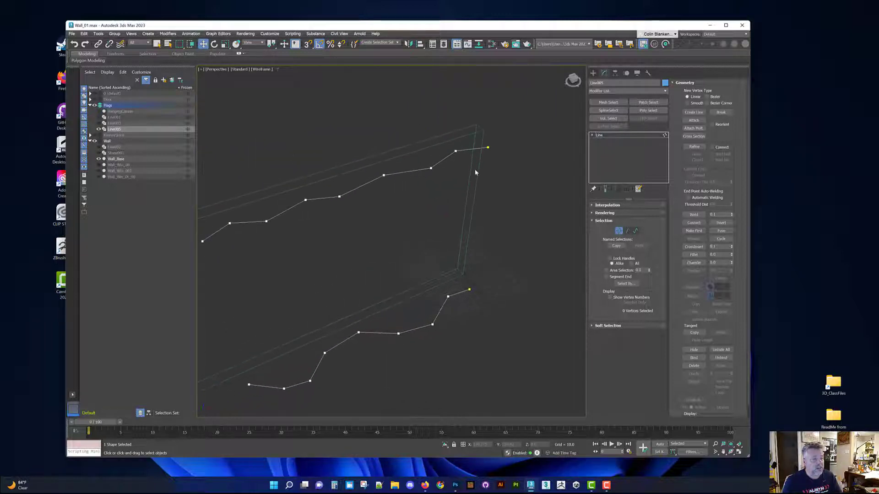
scroll(475, 173, "down", 3)
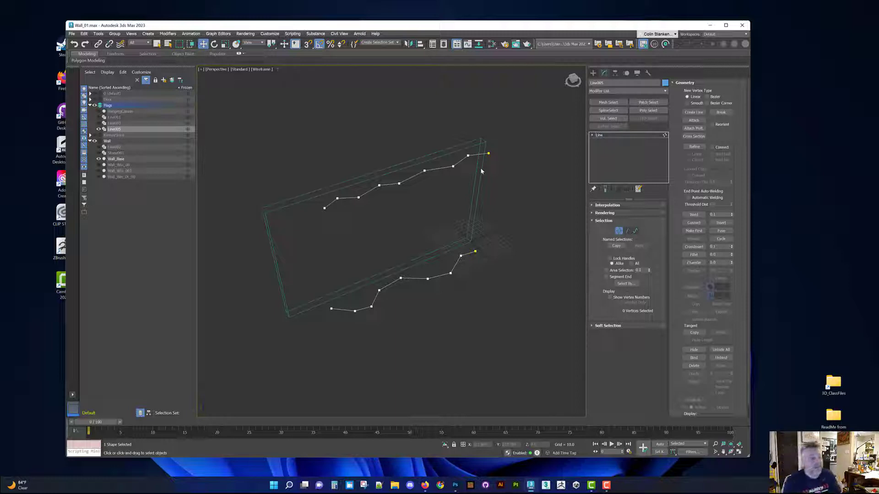
left_click(609, 136)
middle_click_drag(559, 178, 482, 191, "alt")
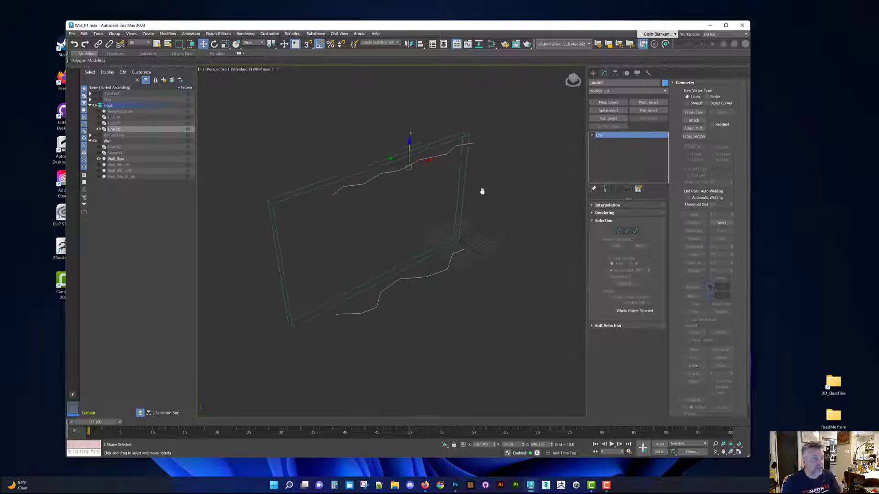
- Show the Patch/Spline Editing modifier set and apply CrossSection to the attached splines
right_click(616, 109)
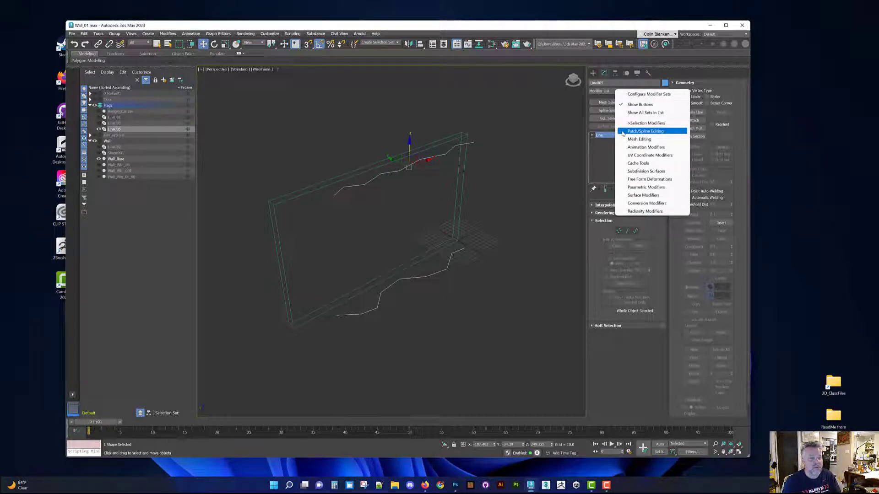
left_click(666, 132)
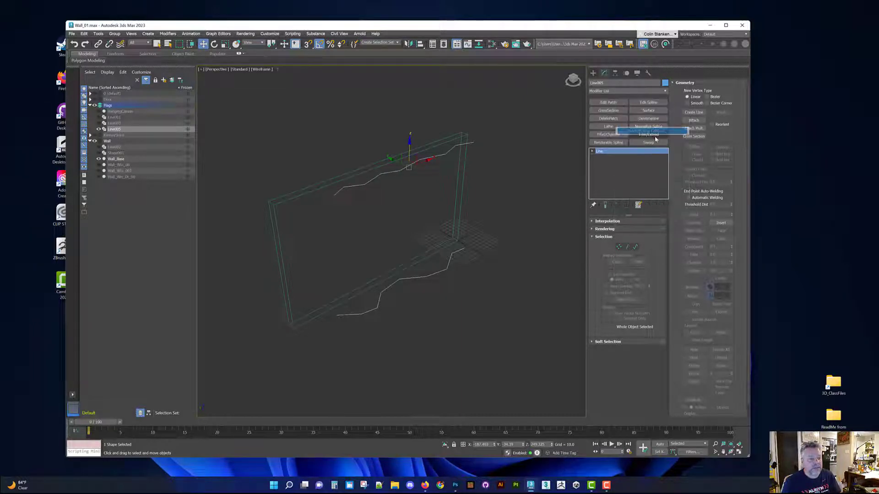
left_click(608, 111)
- Return the Perspective view to shaded display and isolate the cross-sectioned splines from the wall
mouse_move(501, 191)
middle_mouse_down("alt")
mouse_move(508, 181)
mouse_move(520, 190)
mouse_move(465, 198)
mouse_move(465, 166)
mouse_move(454, 199)
middle_mouse_up("alt")
key("F3")
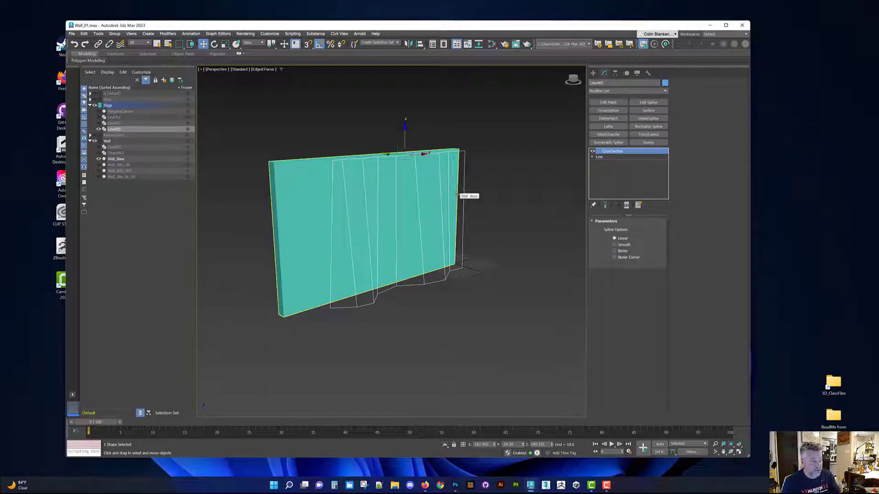
key("alt+q")
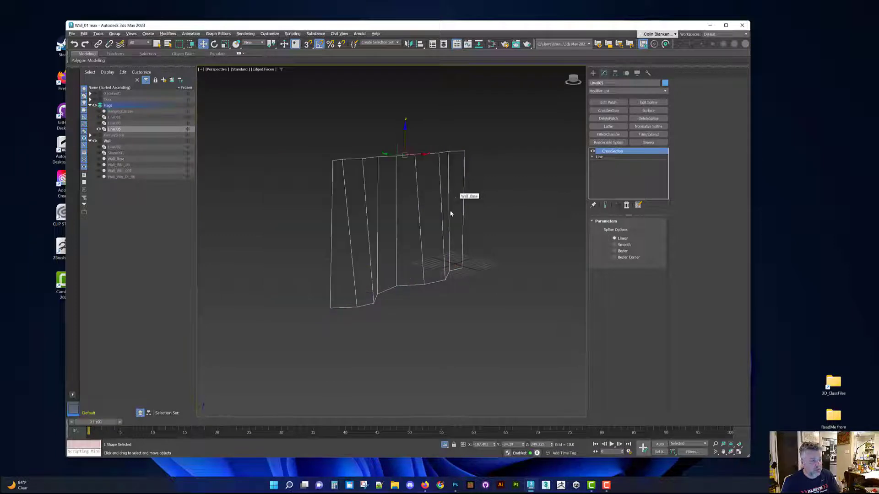
left_click(355, 487)
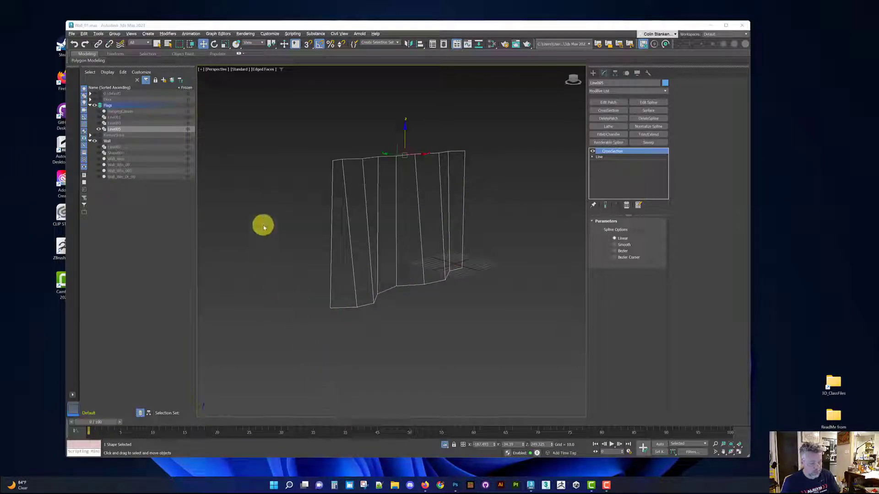
key("space")
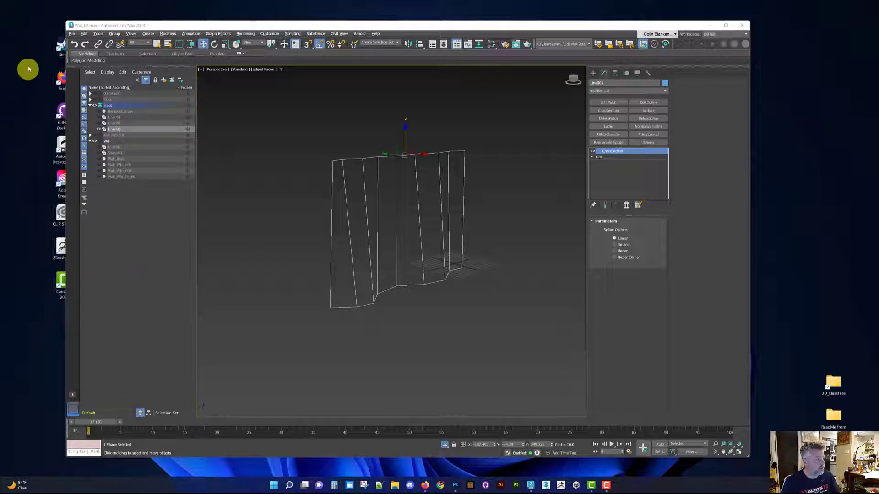
key("space")
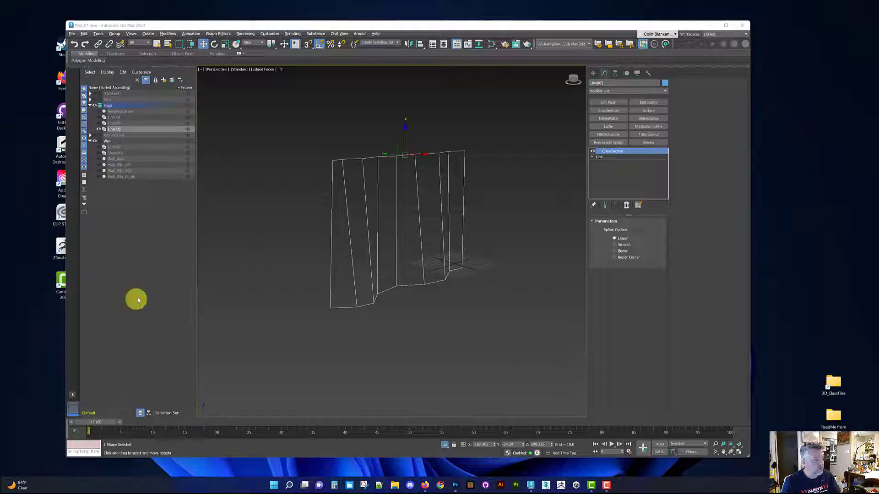
key("space")
mouse_move(371, 190)
middle_mouse_down("alt")
mouse_move(347, 166)
mouse_move(460, 145)
mouse_move(457, 153)
middle_mouse_up("alt")
key("F3")
key("F3")
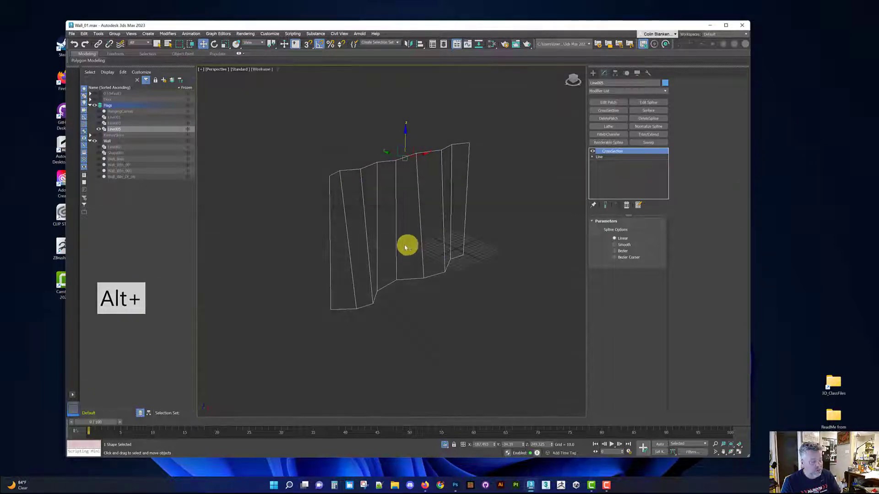
key("F3")
key("F2")
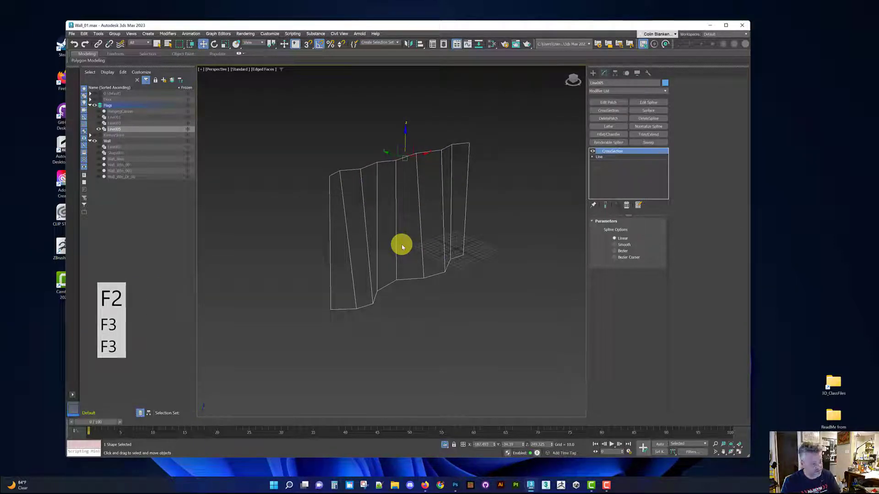
key("alt+q")
key("alt+q")
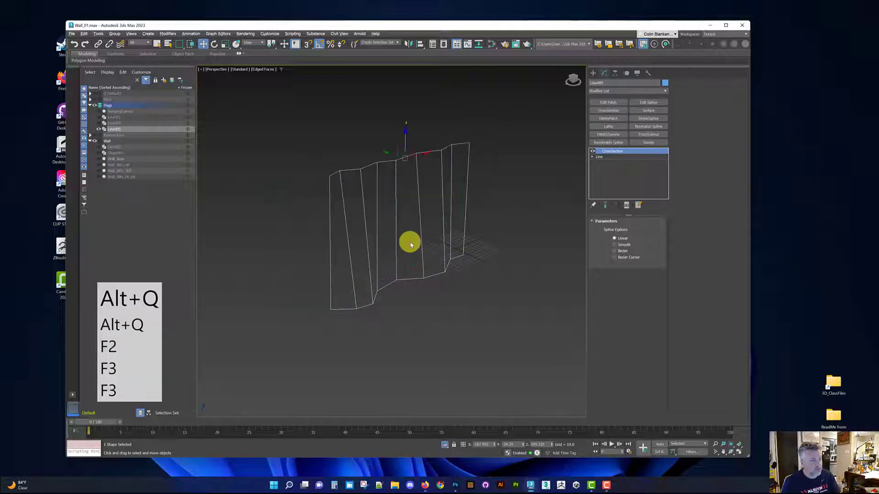
- Try adding an Edit Spline modifier and converting the upper row's vertices to a Bezier type with tangent handles
middle_click_drag(409, 241, 477, 219, "alt")
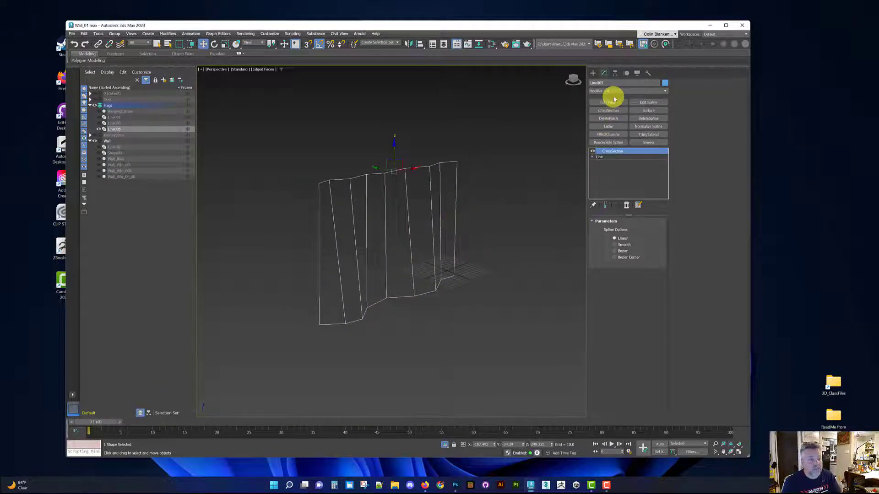
left_click(643, 104)
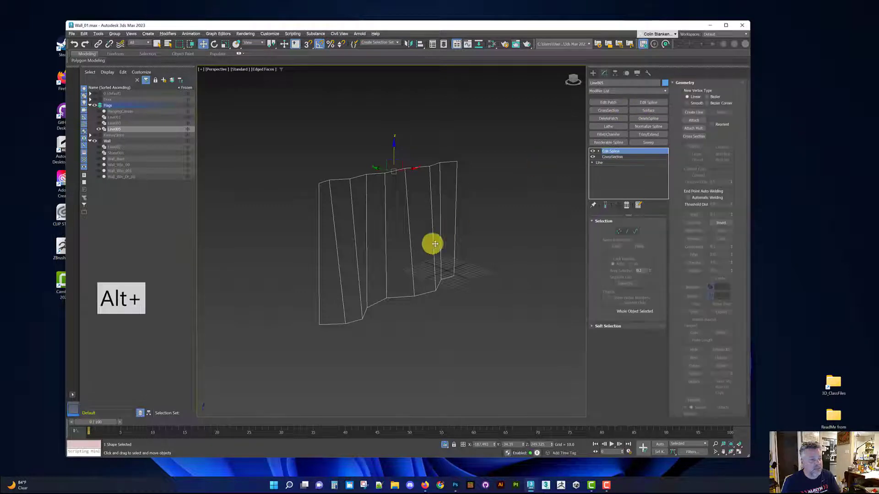
middle_click_drag(432, 245, 428, 243, "alt")
key("1")
left_click_drag(328, 171, 487, 204)
middle_click_drag(486, 205, 430, 198, "alt")
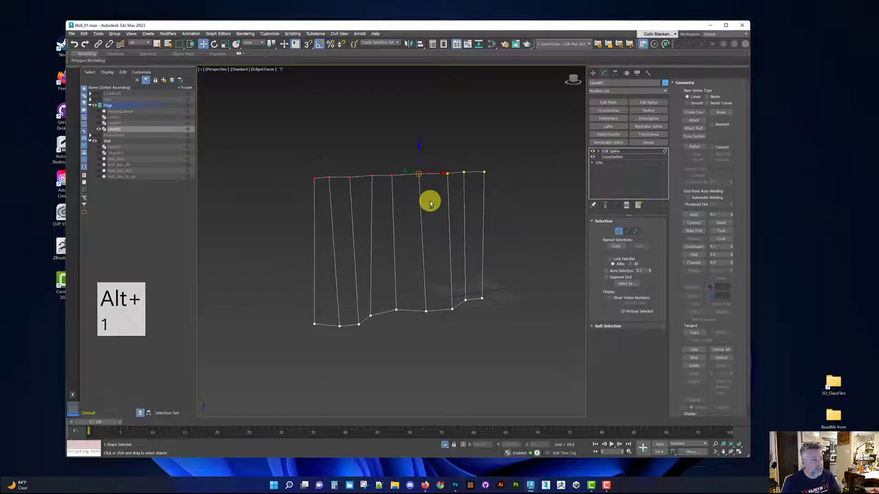
left_click_drag(459, 173, 320, 169)
right_click(457, 174)
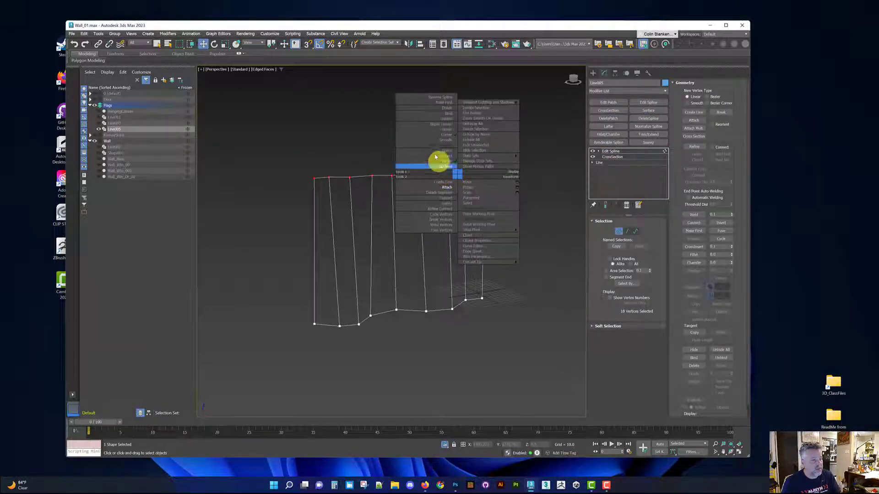
left_click(430, 127)
middle_click_drag(408, 166, 443, 218, "alt")
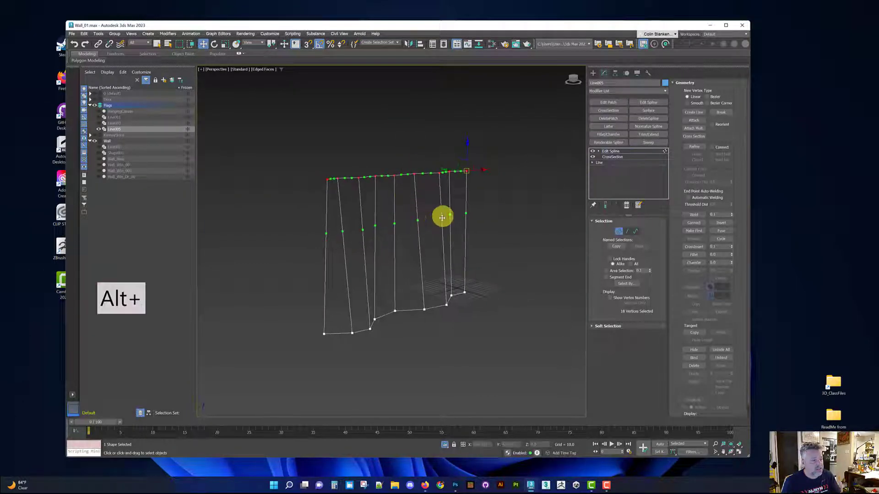
- Remove the Edit Spline modifier from above CrossSection
left_click(640, 151)
left_click(626, 205)
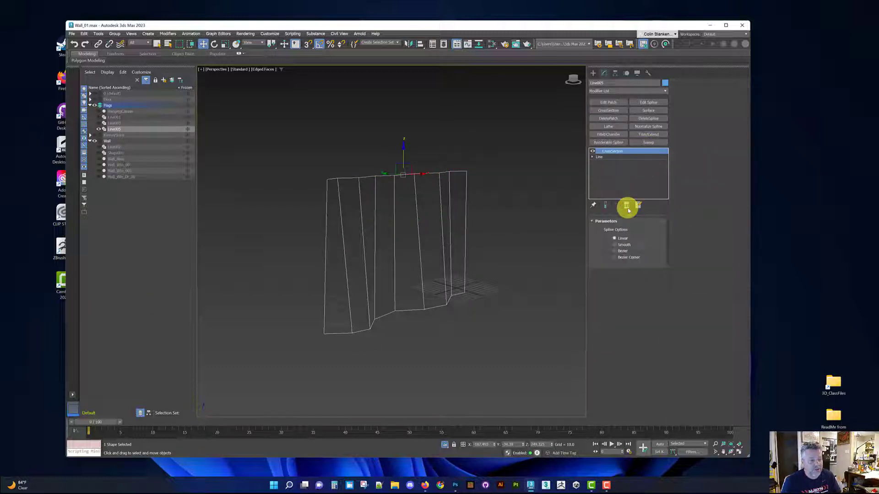
mouse_move(507, 219)
middle_mouse_down("alt")
mouse_move(514, 212)
mouse_move(497, 214)
middle_mouse_up("alt")
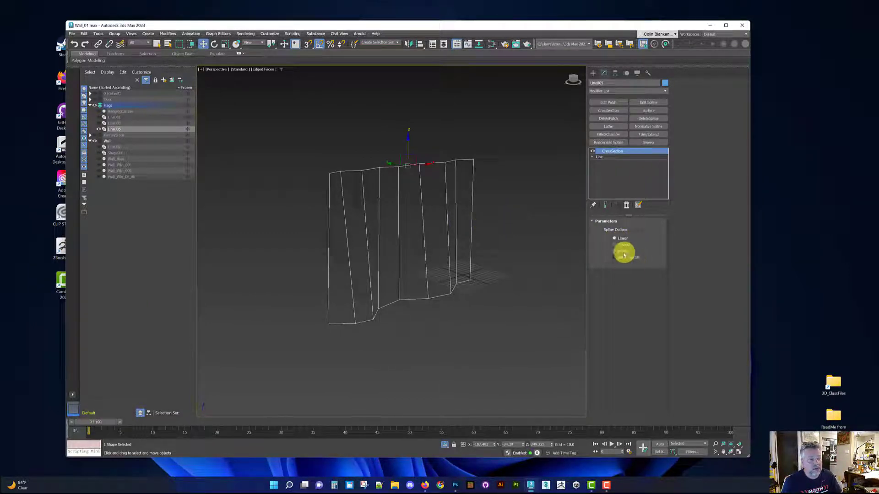
middle_click_drag(445, 259, 442, 267, "alt")
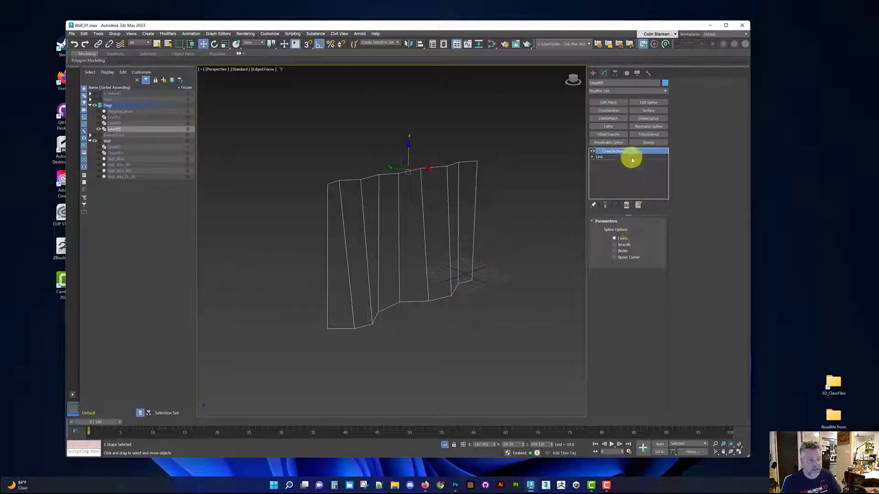
middle_click_drag(510, 182, 517, 185)
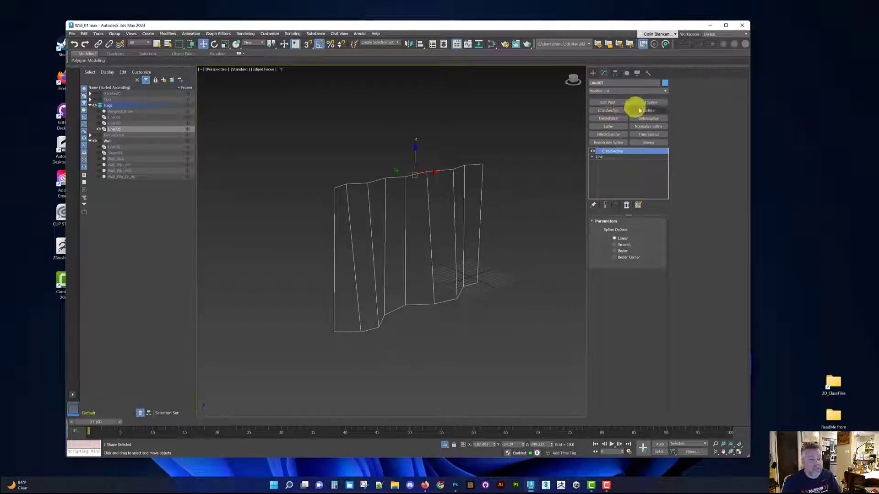
- Apply the Surface modifier to the cross-sectioned splines and check the flag's folds with edged faces off and on
left_click(663, 112)
mouse_move(494, 183)
middle_mouse_down("alt")
mouse_move(443, 211)
mouse_move(433, 200)
mouse_move(416, 201)
mouse_move(431, 203)
mouse_move(432, 222)
mouse_move(425, 208)
middle_mouse_up("alt")
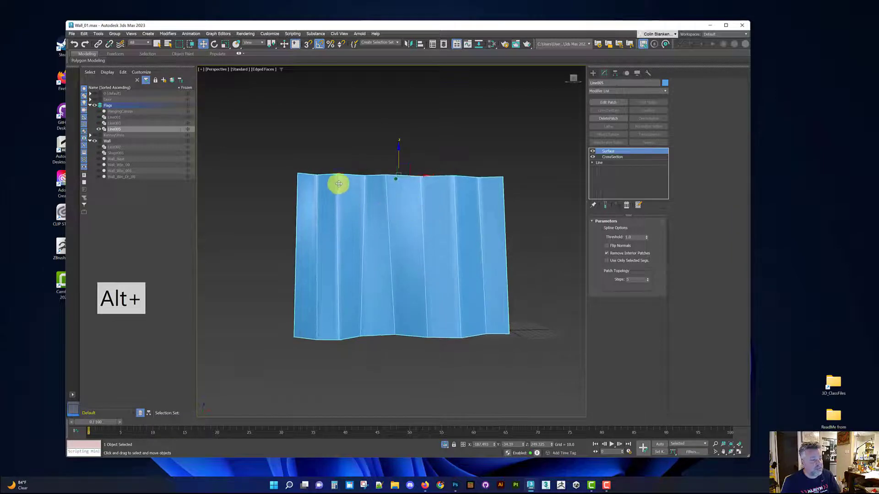
middle_click_drag(357, 218, 405, 225, "alt")
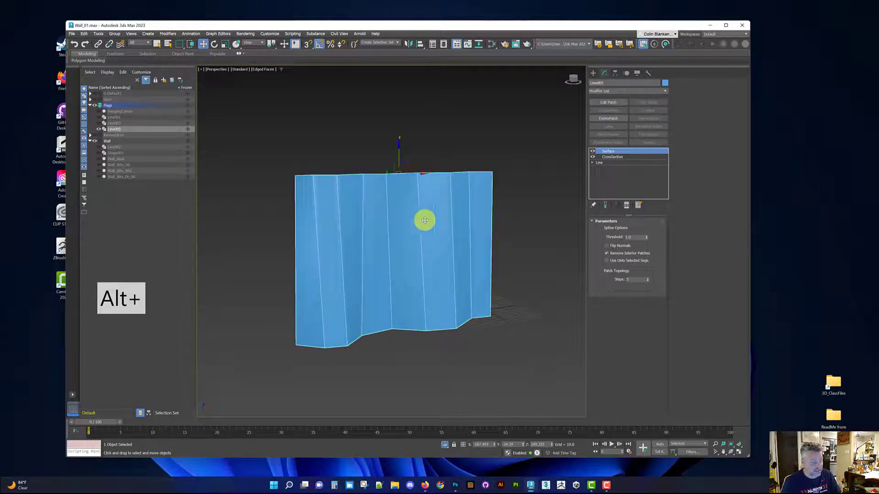
key("F4")
middle_click_drag(402, 231, 399, 225, "alt")
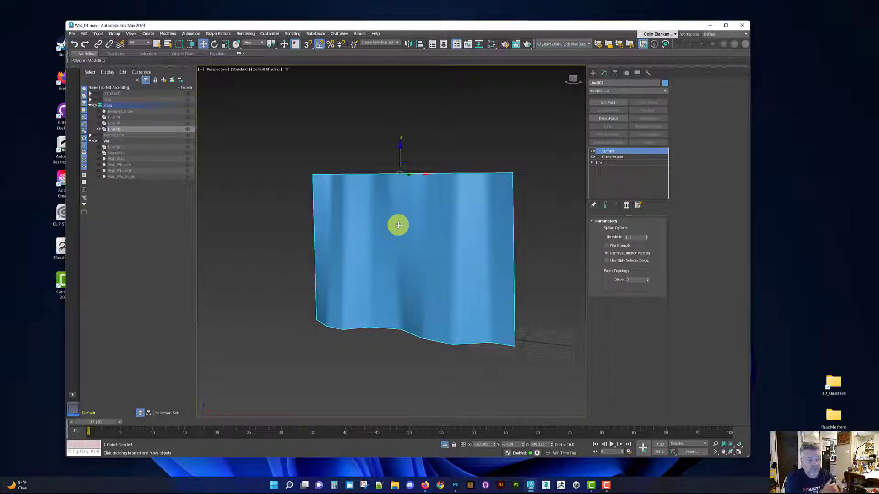
key("F4")
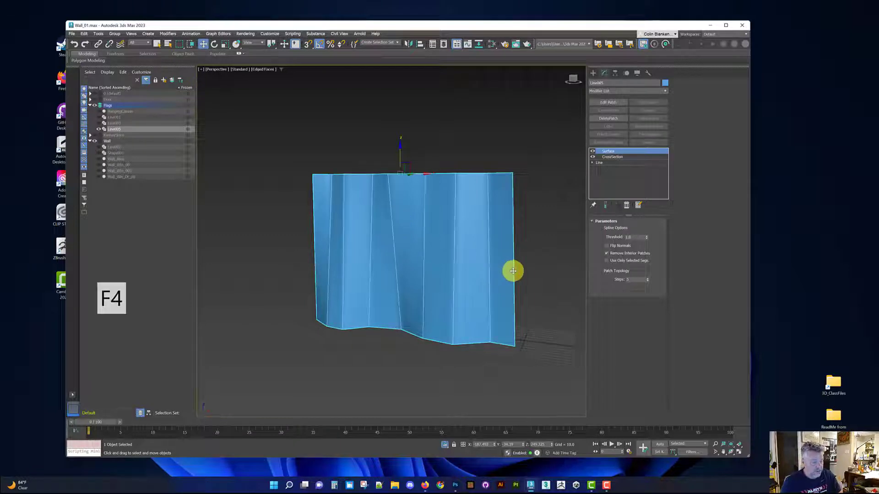
middle_click_drag(473, 257, 480, 278, "alt")
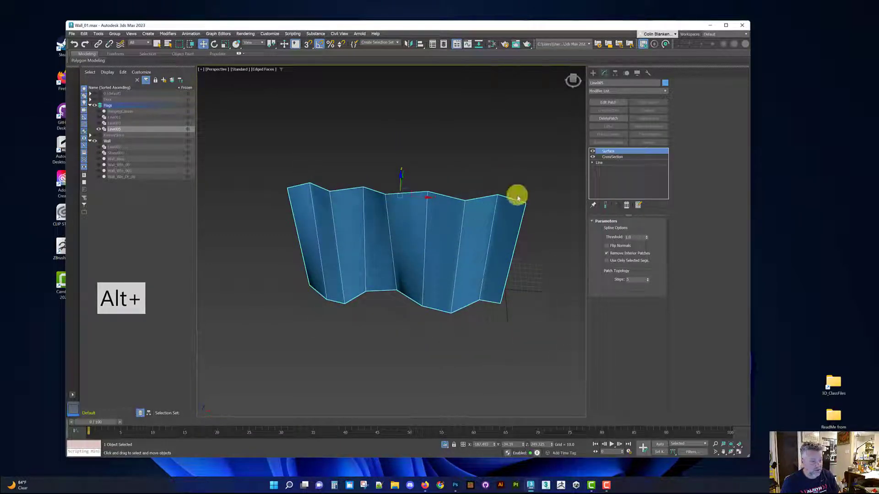
- Narrow the flag by scaling both splines of the base Line along X, and return to the Surface modifier level
left_click(598, 163)
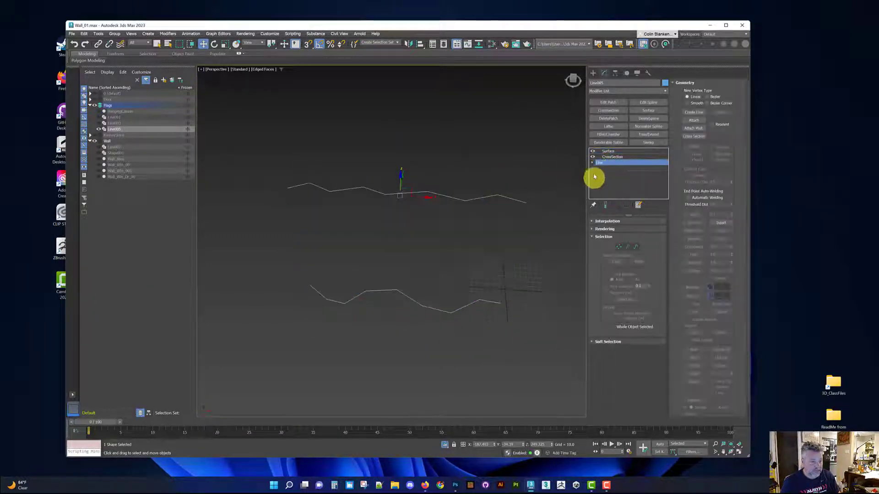
left_click(638, 247)
left_click_drag(474, 186, 422, 324)
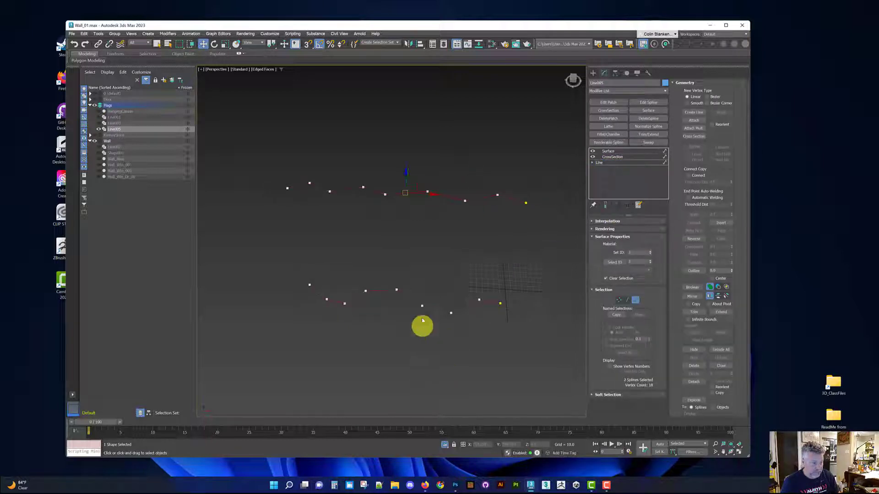
key("t")
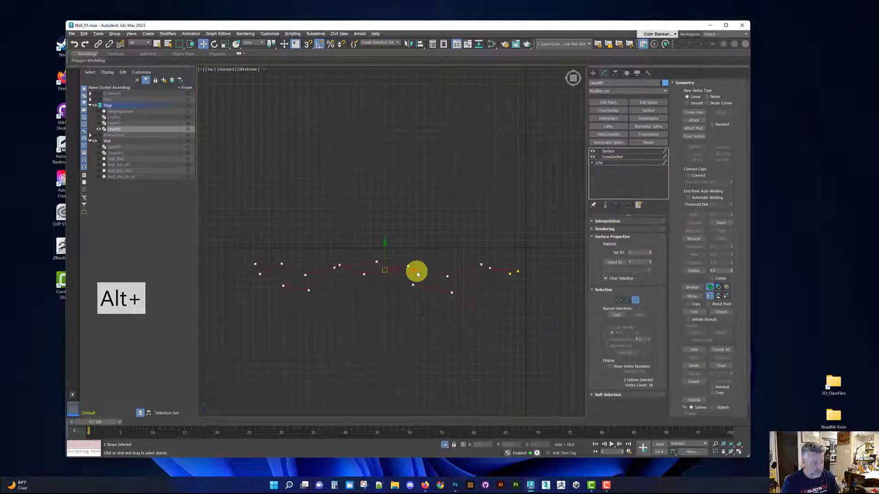
key("alt+w")
key("alt+w")
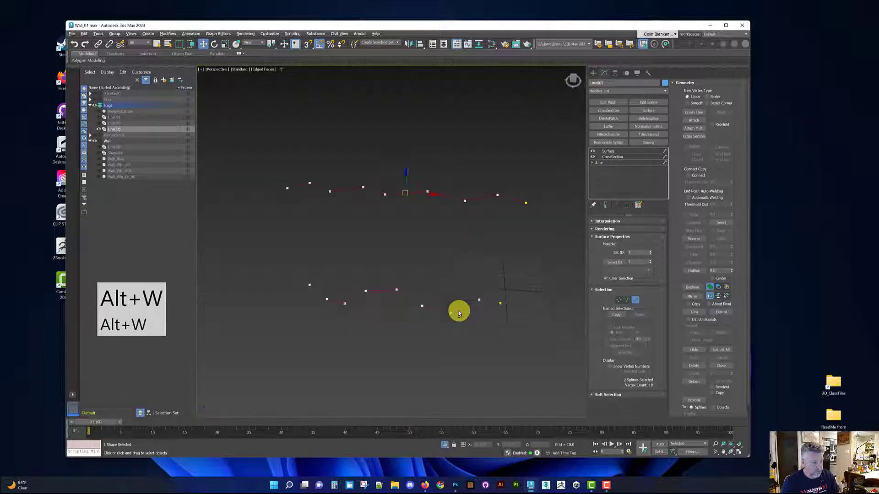
key("r")
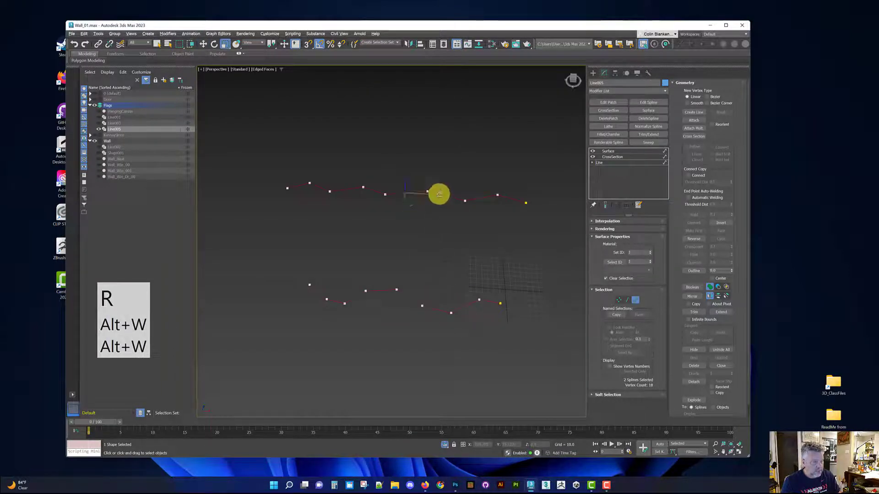
left_click_drag(435, 194, 425, 199)
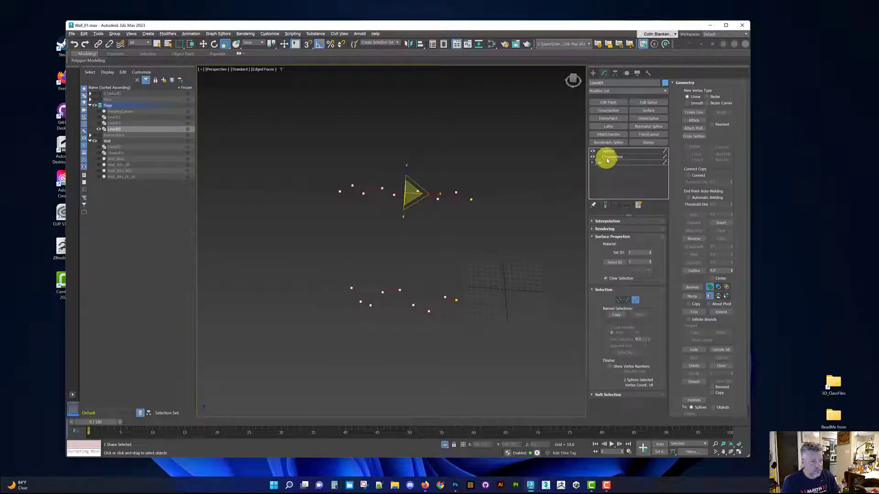
left_click(607, 162)
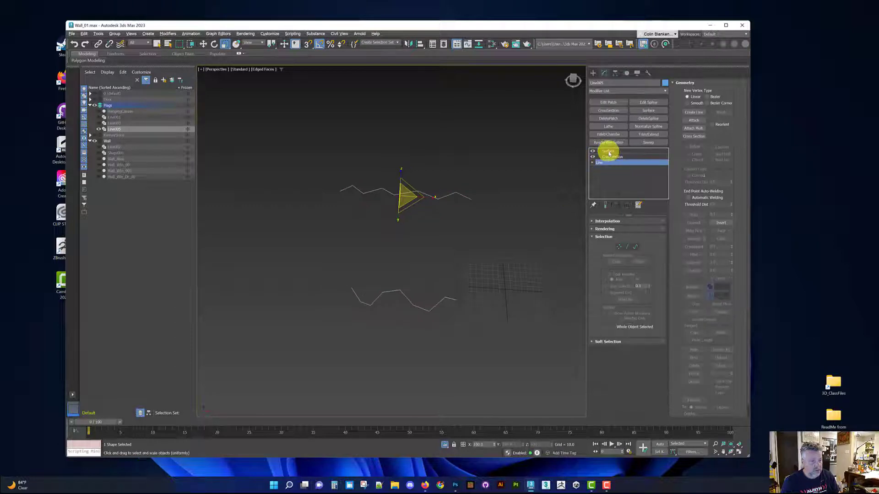
left_click(607, 151)
middle_click_drag(550, 183, 455, 244, "alt")
key("alt+q")
key("alt+q")
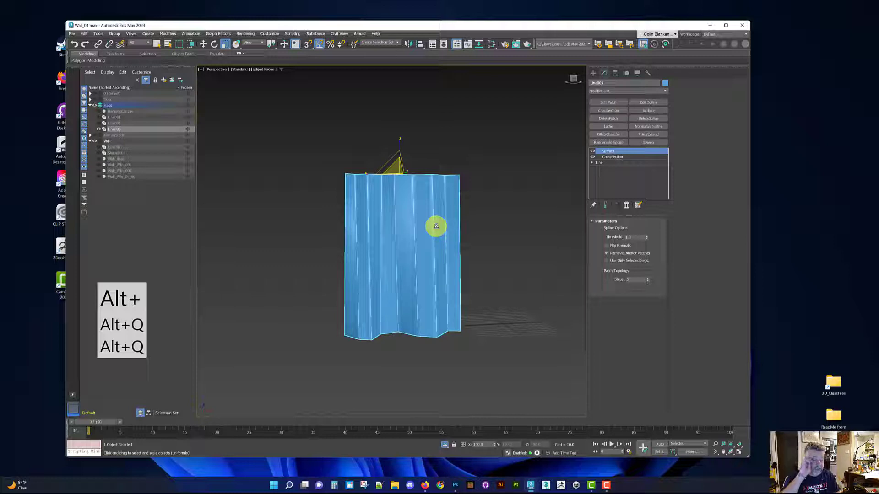
- Switch to the mesh-editing modifier set and add an Edit Poly modifier above Surface
middle_click_drag(434, 224, 397, 222, "alt")
scroll(407, 212, "up", 3, "alt")
middle_click_drag(399, 348, 392, 329, "alt")
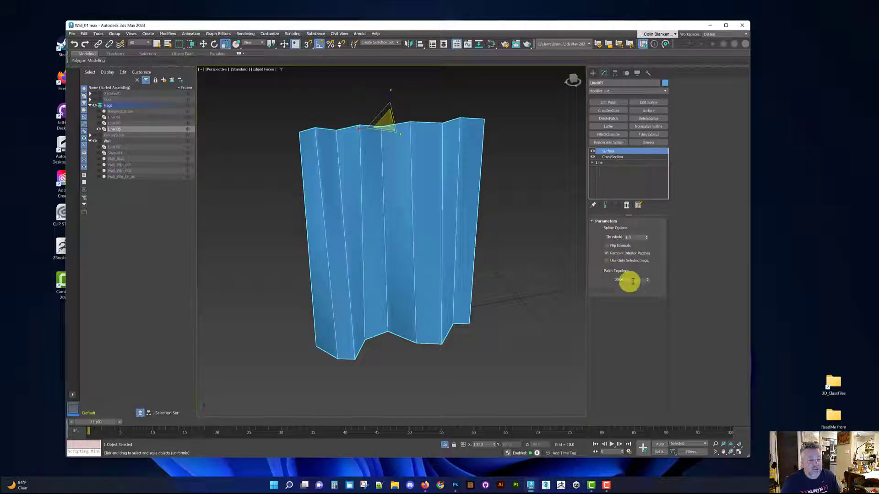
right_click(626, 91)
left_click(661, 138)
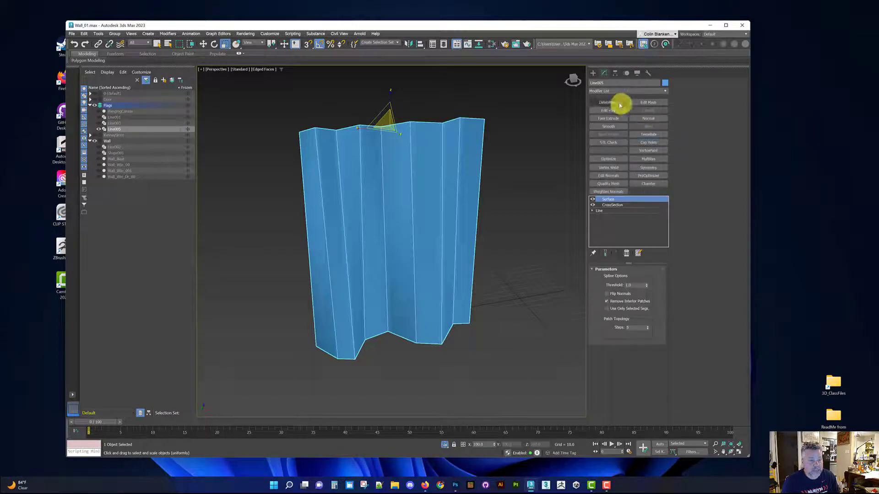
left_click(604, 111)
middle_click_drag(379, 204, 391, 190, "alt")
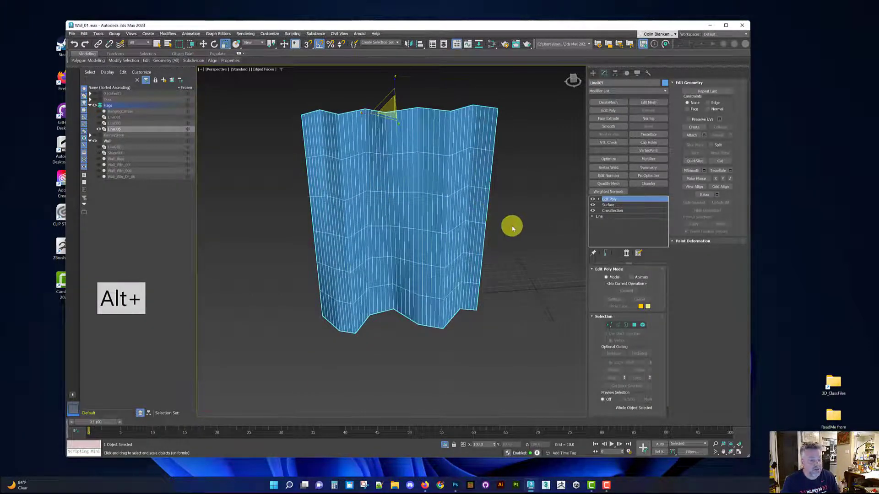
- Turn on the end-result display at the base Line level and expand the Line's Interpolation settings
left_click(599, 216)
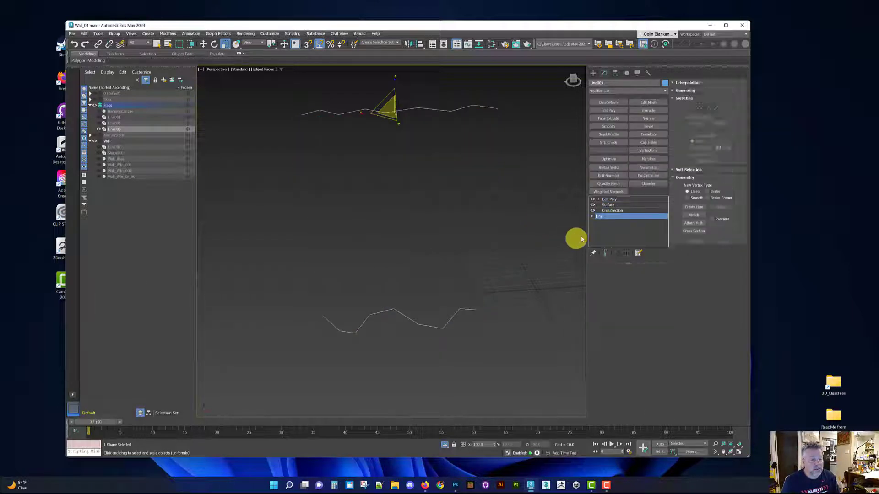
left_click(605, 255)
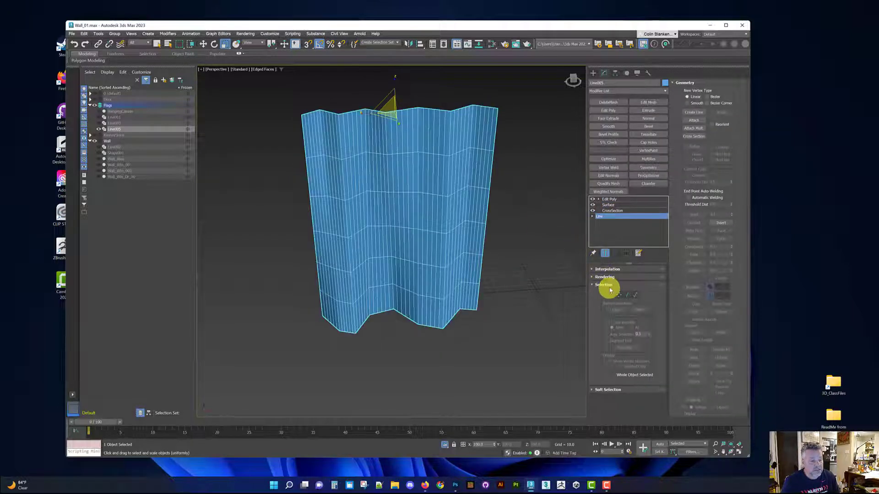
left_click(594, 270)
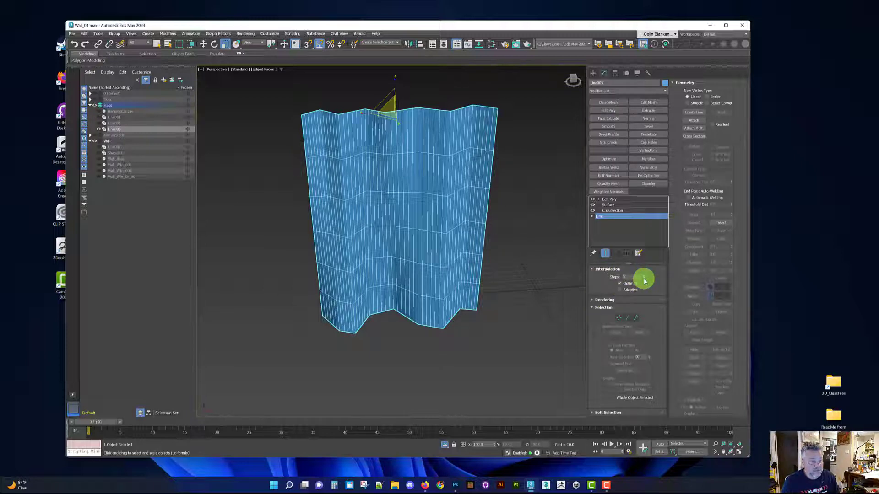
mouse_move(511, 297)
middle_mouse_down("alt")
mouse_move(502, 267)
mouse_move(503, 300)
middle_mouse_up("alt")
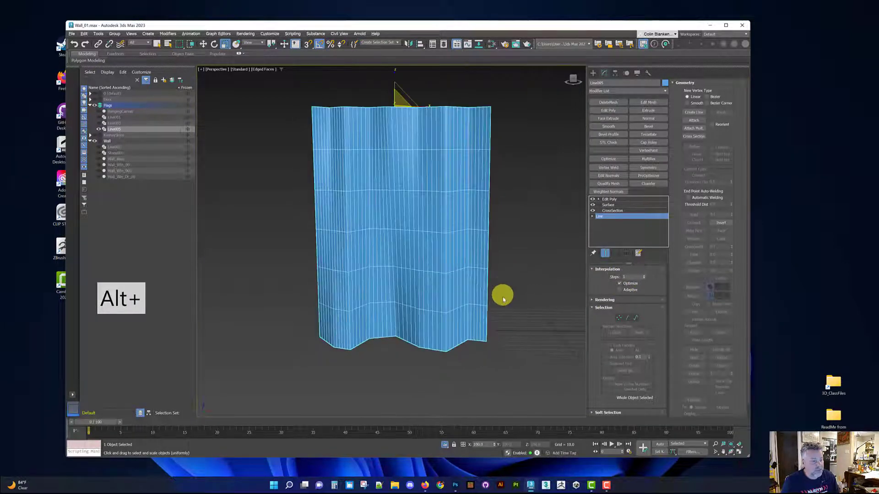
left_click(644, 277)
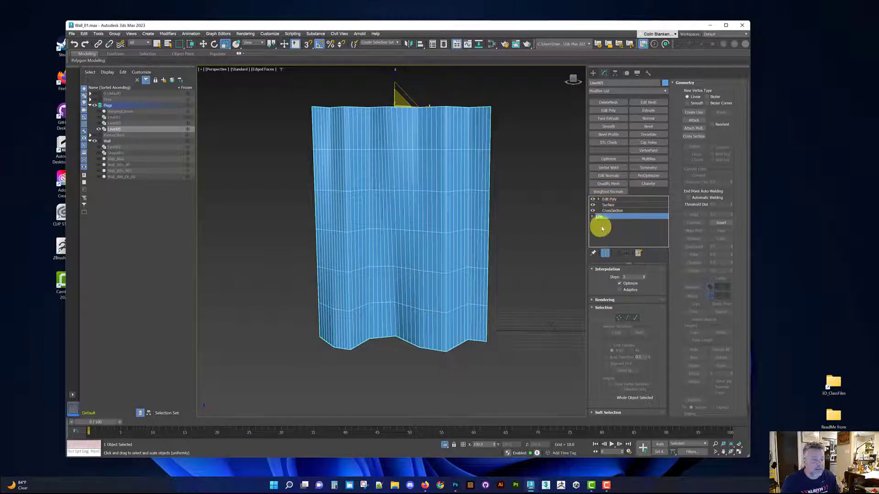
- Compare the Surface modifier level with and without the end result, leaving the end result displayed
left_click(608, 205)
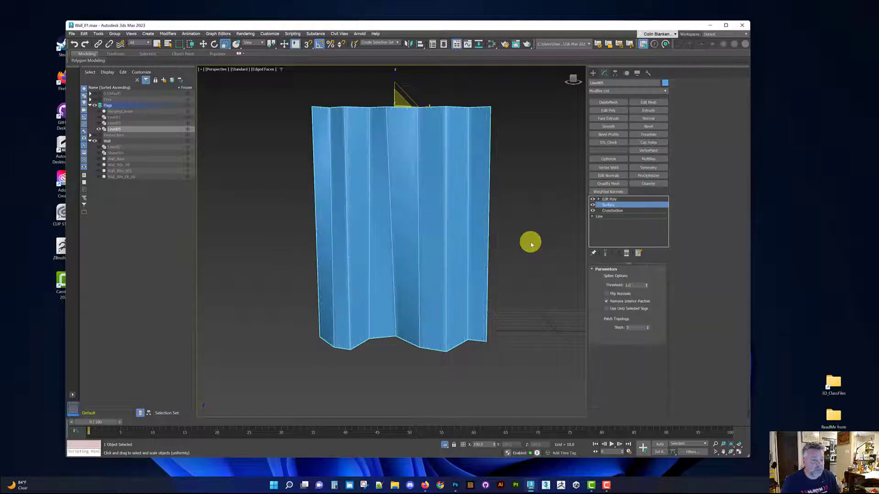
left_click(607, 255)
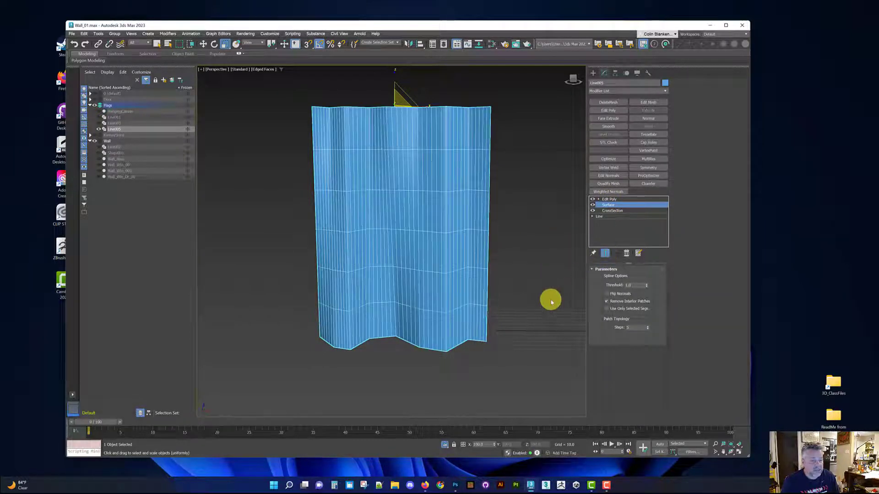
left_click(607, 253)
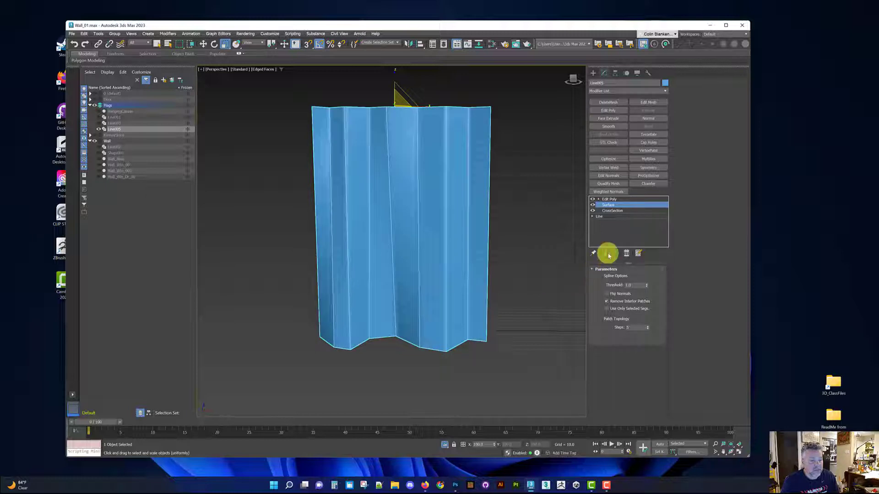
left_click(605, 253)
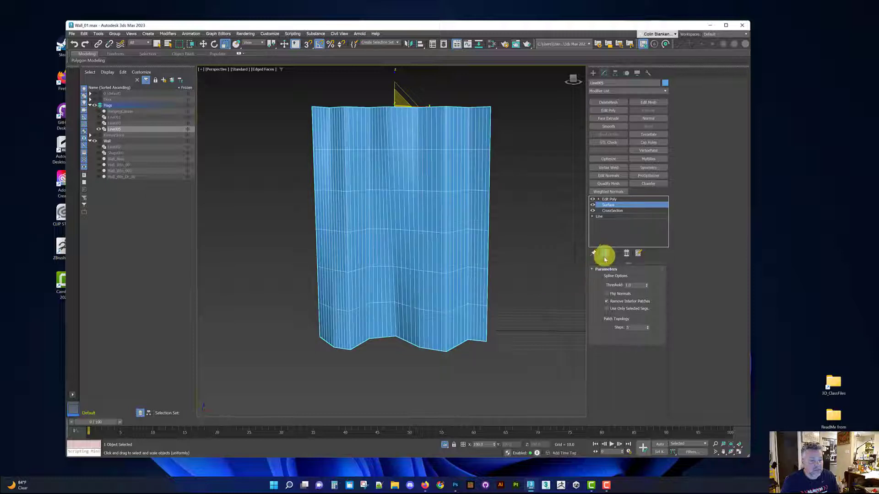
- Try a coarser Surface patch topology of 2 steps and restore it to 5 steps
left_click(647, 330)
left_click(648, 331)
left_click(647, 330)
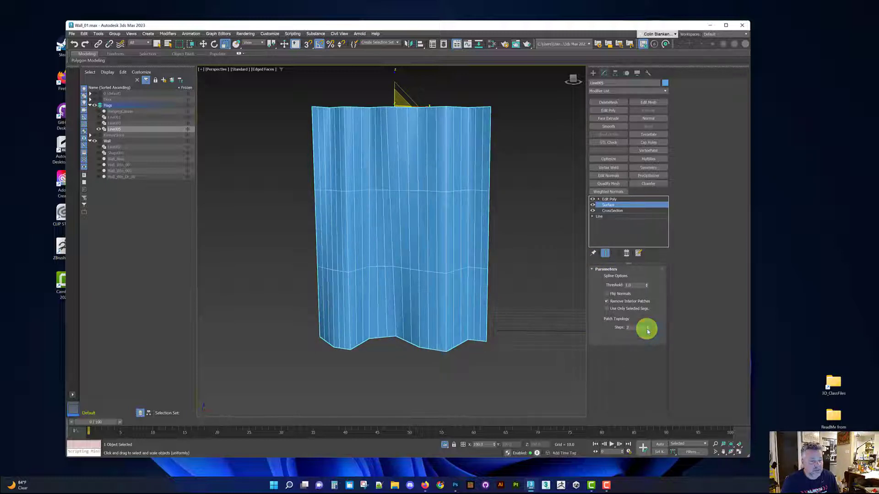
mouse_move(428, 324)
middle_mouse_down("alt")
mouse_move(431, 305)
mouse_move(442, 330)
mouse_move(423, 335)
mouse_move(414, 328)
mouse_move(411, 298)
mouse_move(427, 300)
mouse_move(428, 317)
mouse_move(407, 323)
mouse_move(428, 319)
middle_mouse_up("alt")
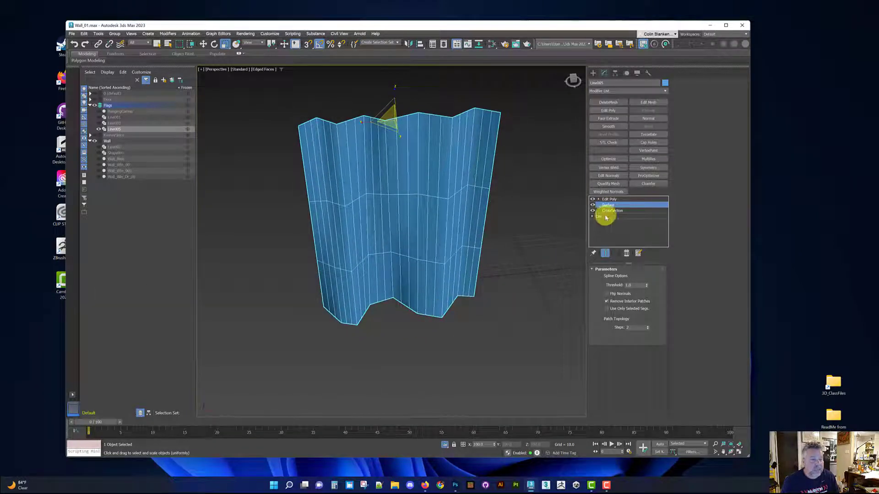
left_click(648, 326)
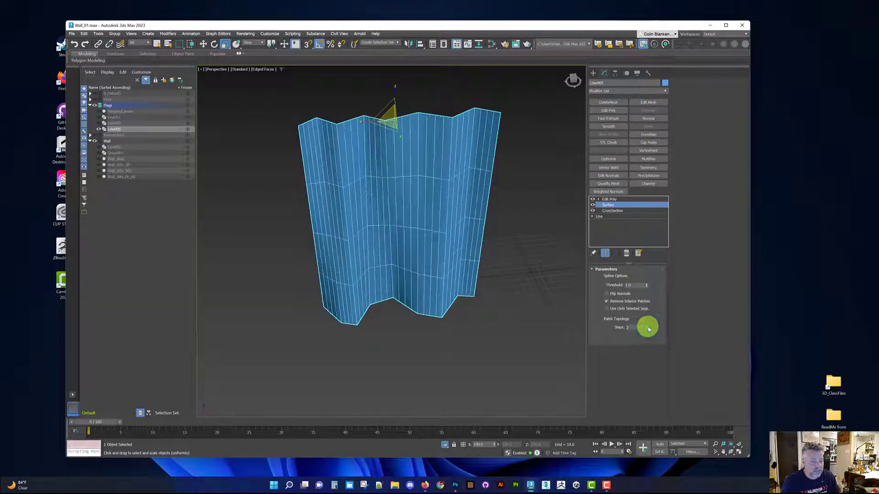
left_click(648, 327)
left_click(648, 327)
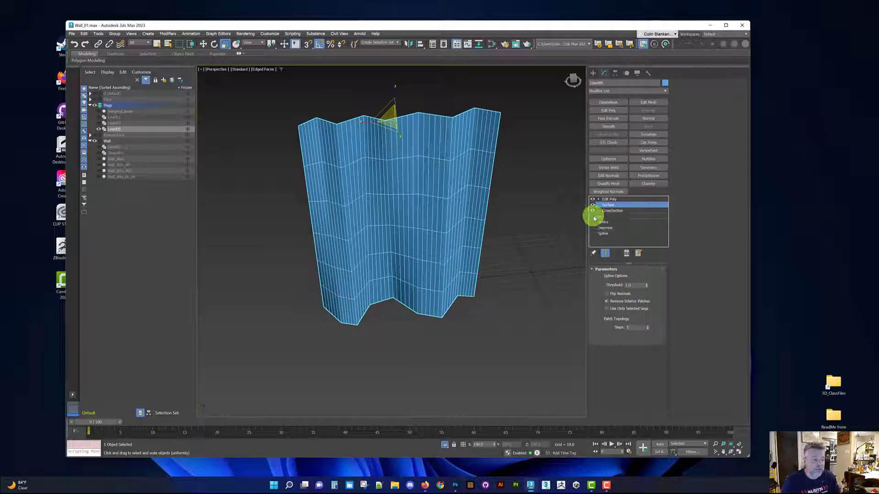
- Convert the Line vertices along the flag's lower edge to the Smooth type
left_click(601, 222)
middle_click_drag(525, 280, 497, 268, "alt")
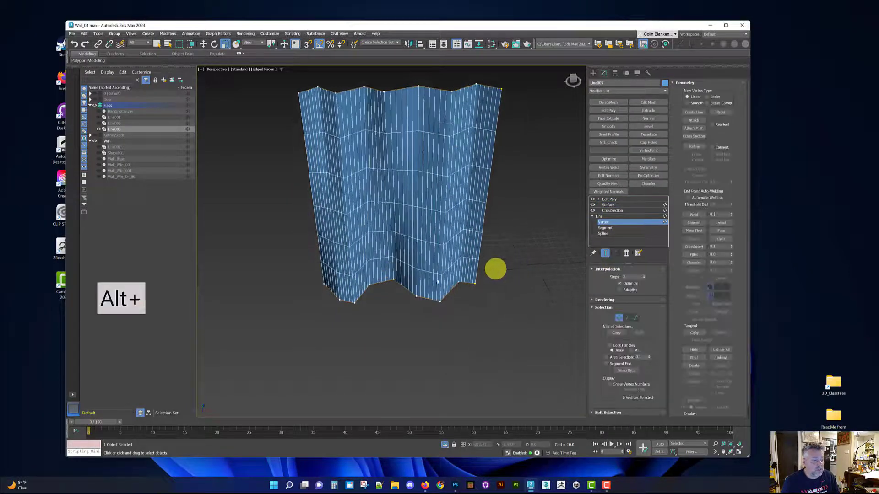
left_click_drag(311, 273, 379, 299)
right_click(468, 301)
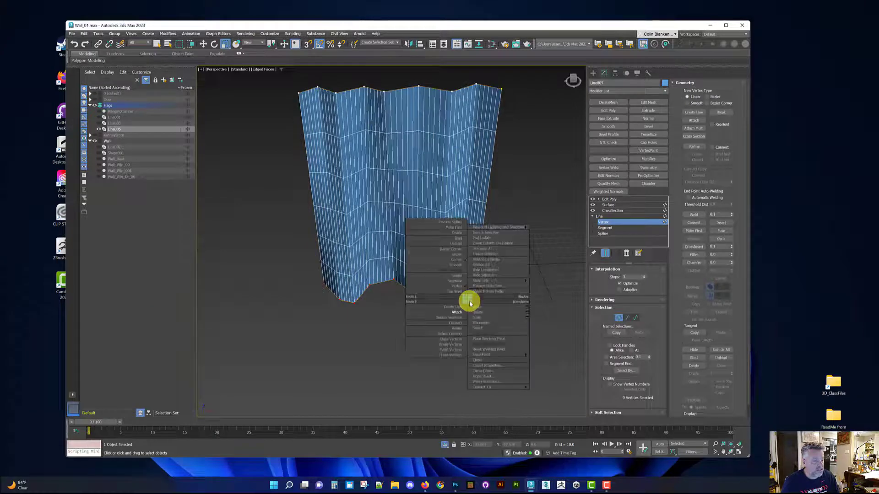
left_click(444, 265)
middle_click_drag(439, 263, 365, 230, "alt")
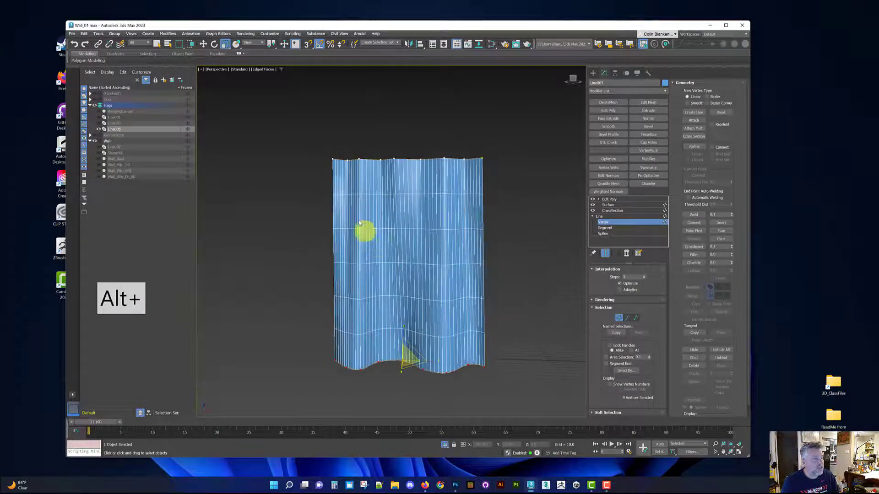
- Change the transform center and scale the upper and lower rows of Line vertices to make the flag narrower
left_click_drag(331, 141, 485, 177)
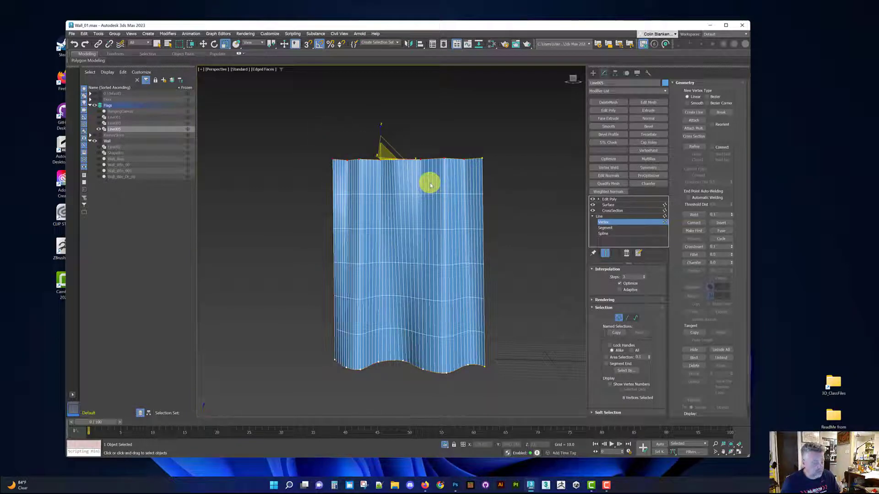
key("r")
middle_click_drag(428, 177, 424, 197, "alt")
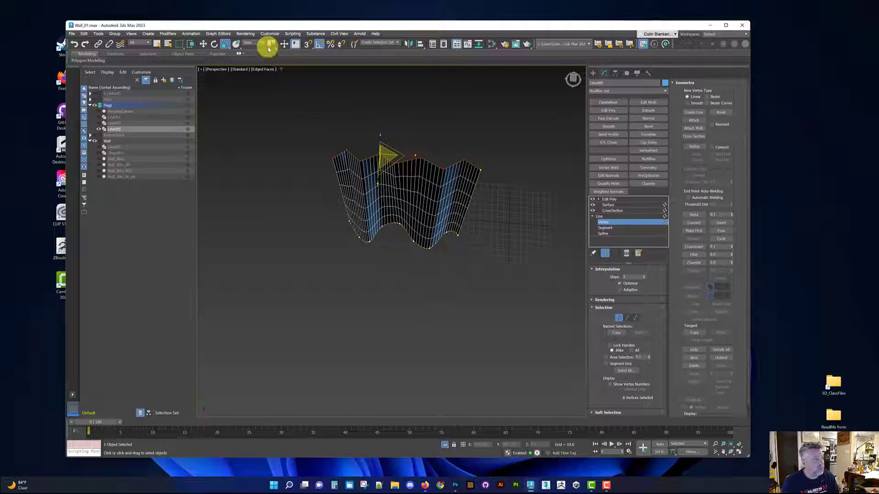
left_click_drag(270, 47, 270, 73)
left_click_drag(421, 161, 458, 165)
middle_click_drag(513, 160, 360, 250, "alt")
middle_click_drag(481, 370, 465, 353, "alt")
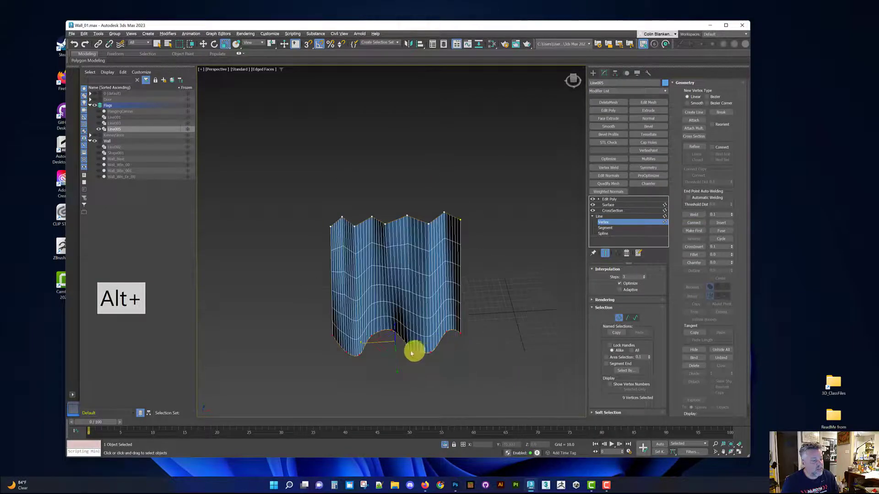
middle_click_drag(364, 344, 397, 276, "alt")
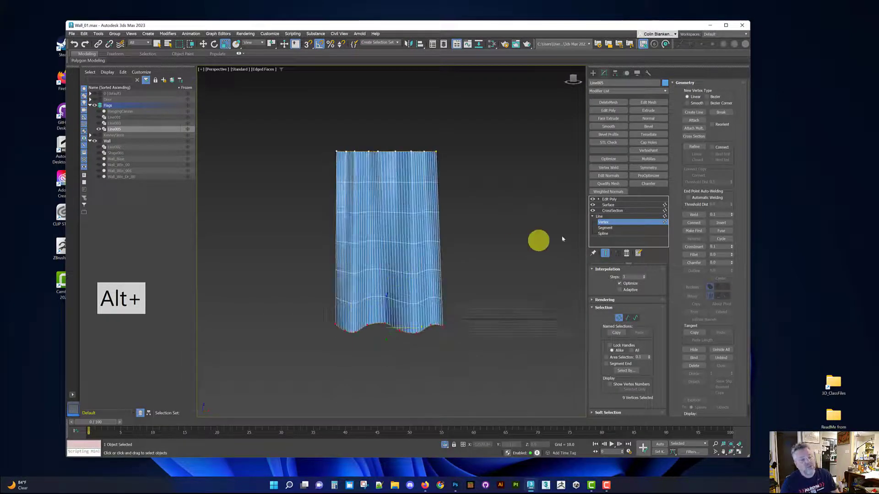
- Lower and raise individual Line vertices along the flag's upper edge to form an uneven wavy outline with a raised middle
scroll(378, 192, "up", 3)
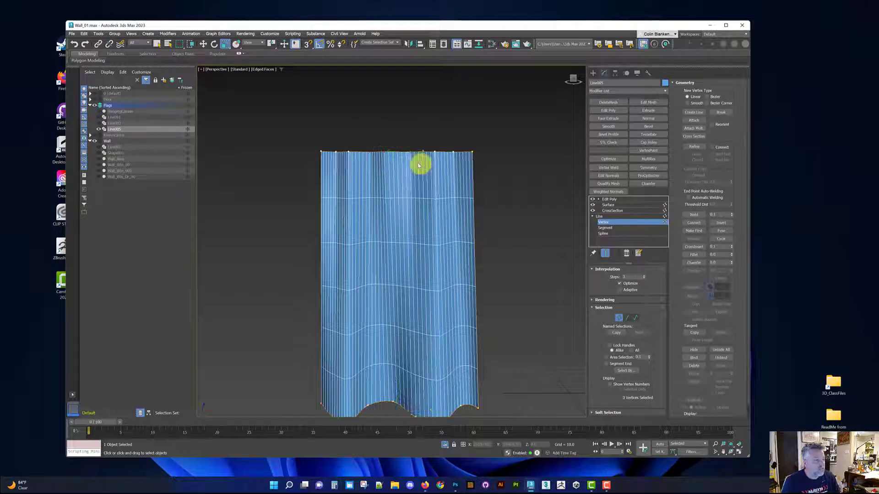
key("w")
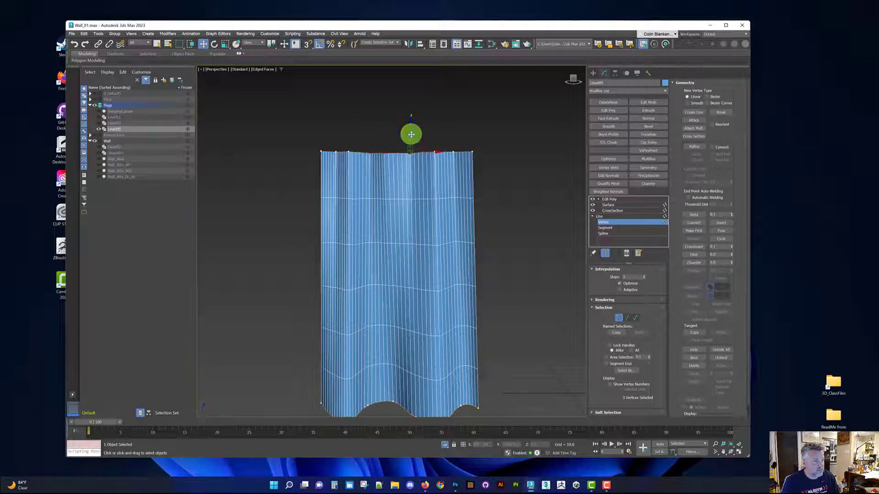
left_click_drag(411, 134, 434, 137)
left_click(437, 149)
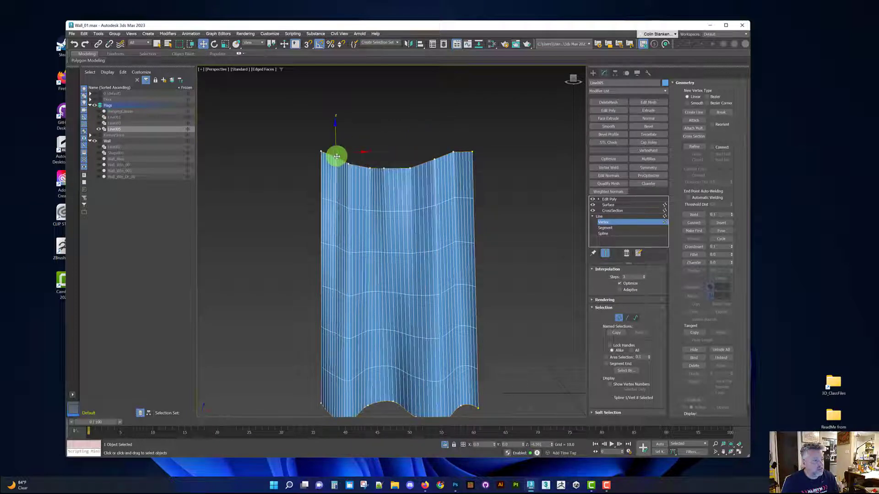
left_click(407, 167)
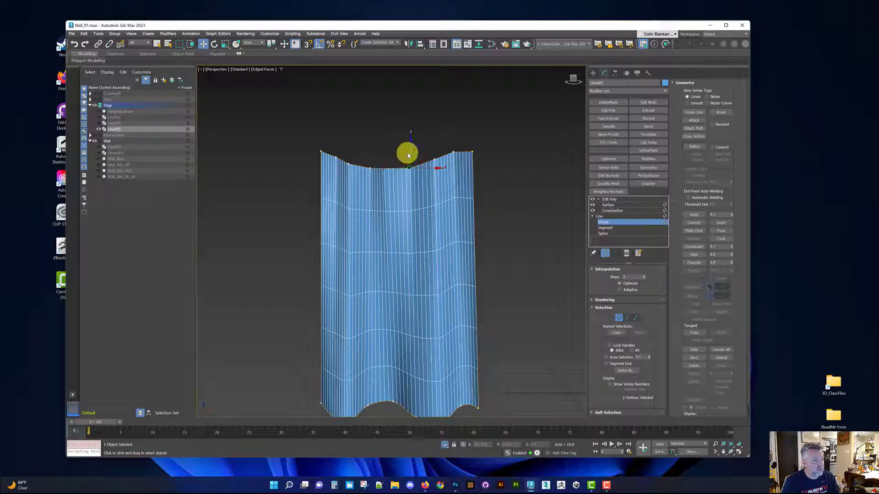
left_click_drag(410, 151, 411, 138)
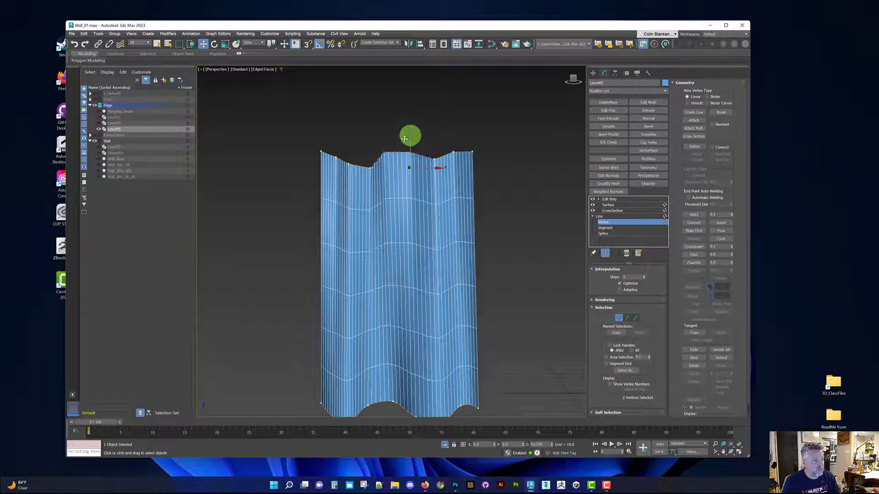
left_click(370, 168)
left_click_drag(372, 162, 410, 144)
left_click(410, 147)
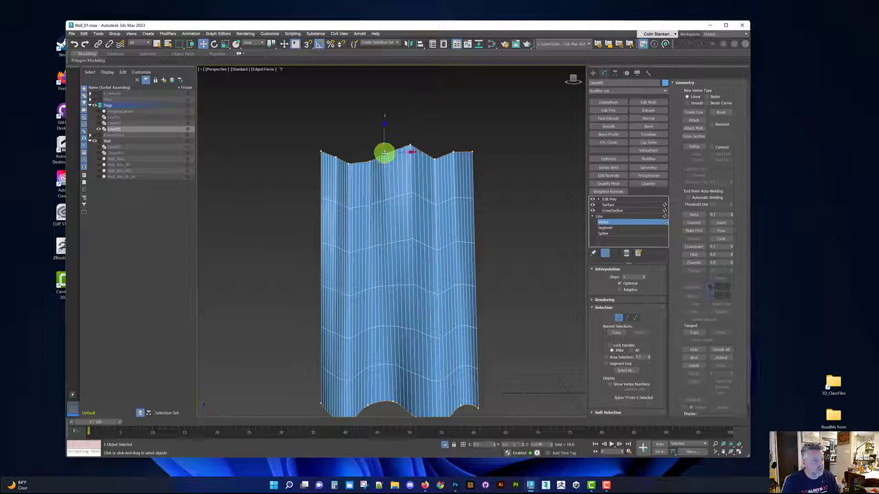
- Convert the upper-edge vertex just before the middle peak to Bezier and adjust its handle to round the slope
left_click(382, 156)
scroll(388, 147, "up", 5)
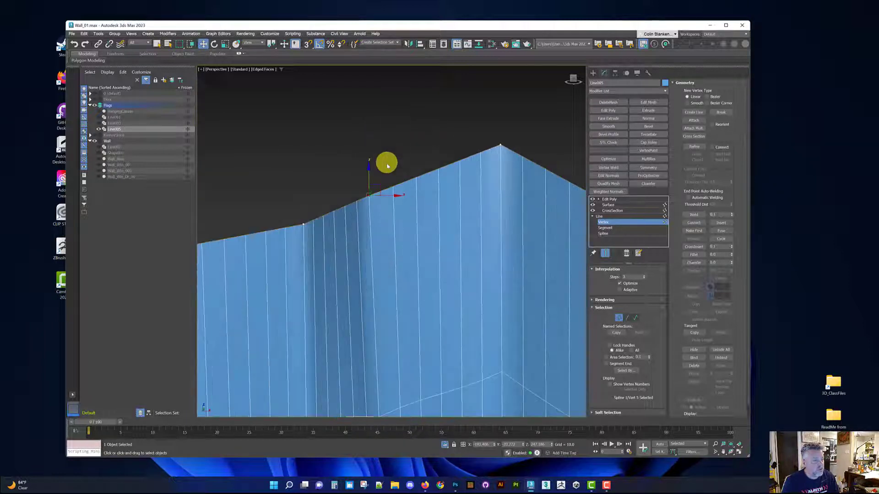
right_click(360, 202)
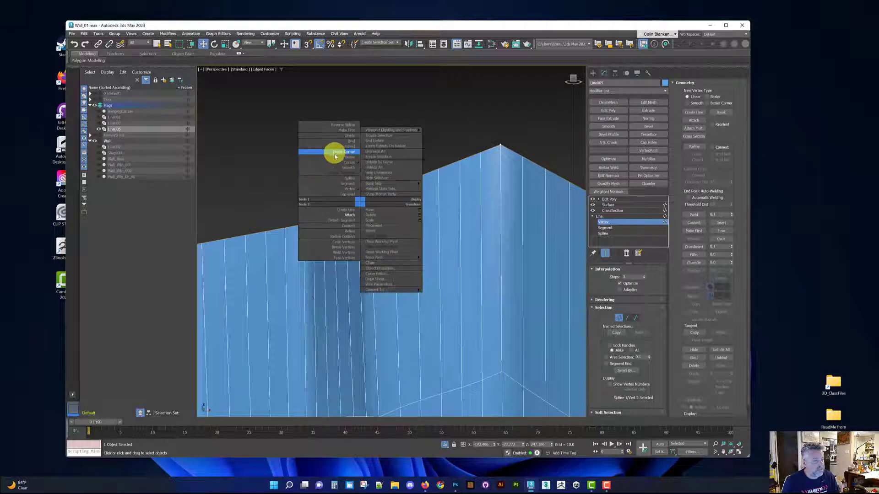
left_click(337, 158)
left_click_drag(416, 175, 416, 154)
- Convert the vertex at the upper edge's middle peak to Bezier and raise its handle to round the crest
left_click(505, 150)
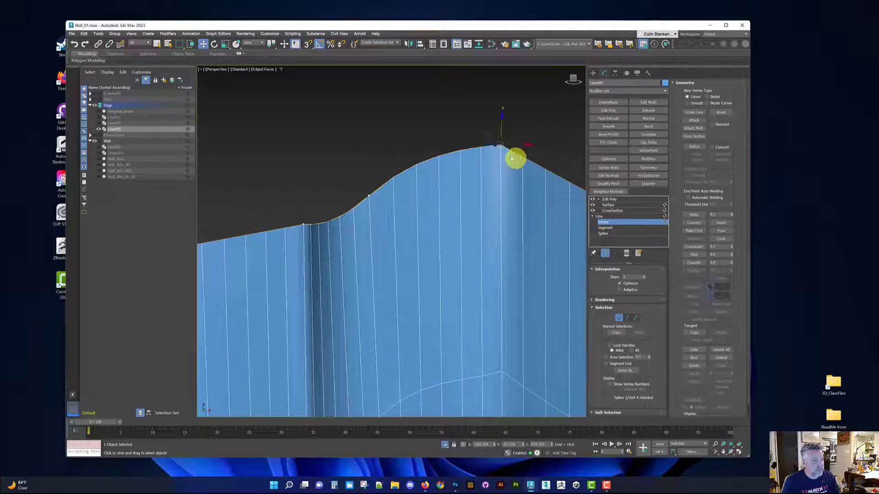
right_click(506, 152)
left_click(463, 110)
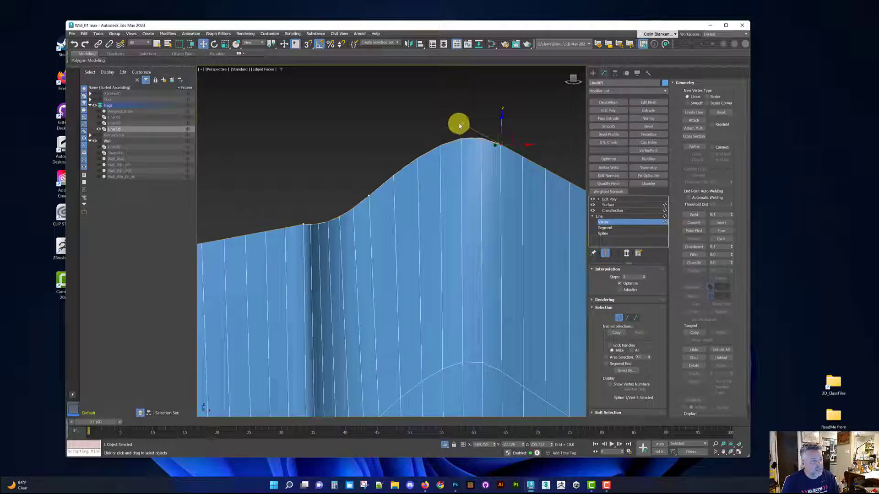
left_click_drag(462, 125, 463, 113)
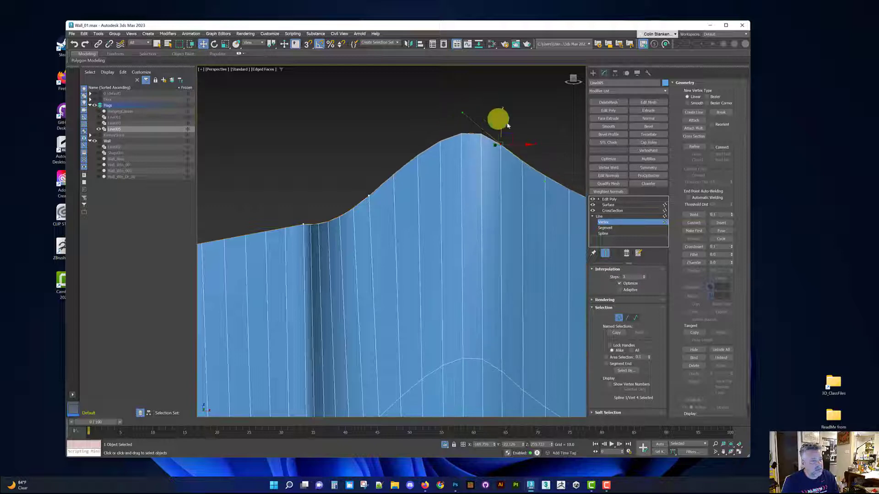
- Leave vertex editing on the Line and reduce the Surface modifier's patch topology to 2 steps
mouse_move(513, 137)
middle_mouse_down("alt")
mouse_move(526, 153)
mouse_move(501, 221)
mouse_move(444, 188)
mouse_move(463, 188)
mouse_move(453, 194)
mouse_move(426, 180)
mouse_move(435, 157)
mouse_move(443, 186)
mouse_move(426, 179)
mouse_move(434, 211)
mouse_move(424, 204)
mouse_move(448, 202)
middle_mouse_up("alt")
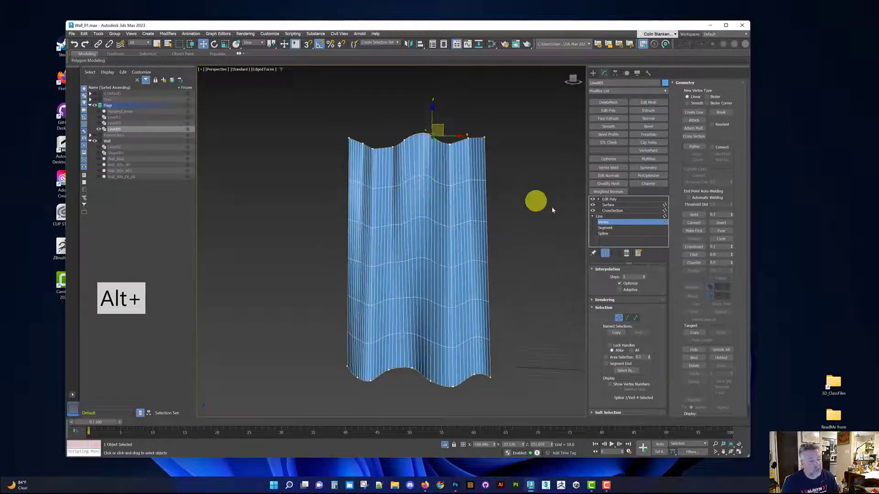
left_click(602, 217)
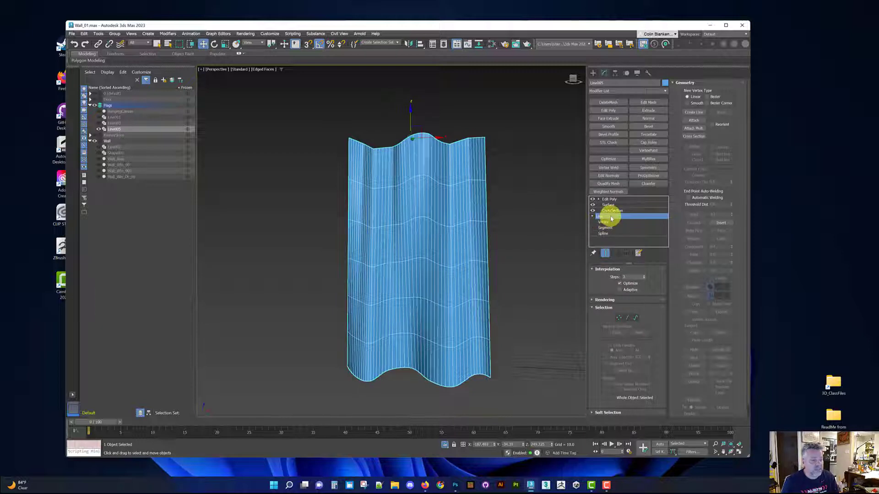
middle_click_drag(438, 257, 453, 248, "alt")
left_click(608, 205)
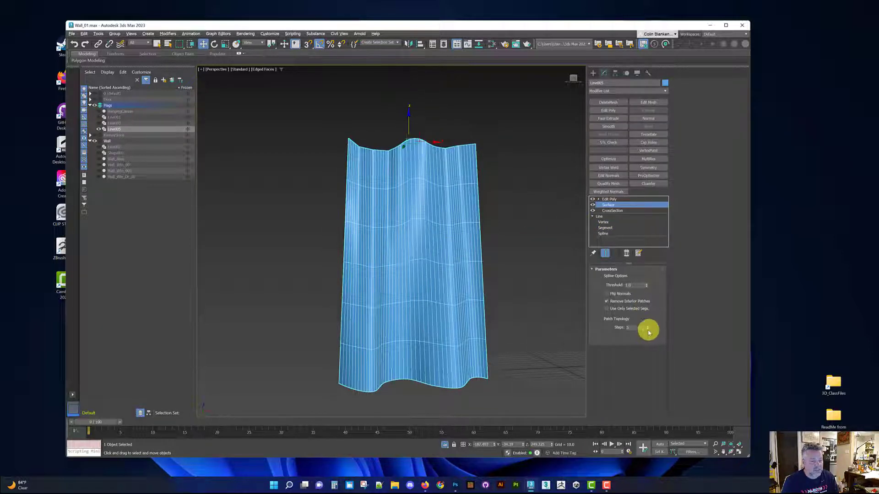
left_click(647, 330)
left_click(647, 329)
left_click(648, 330)
- Show the viewport's polygon and vertex statistics and inspect the simplified flag from several angles
middle_click_drag(462, 275, 487, 263, "alt")
mouse_move(443, 263)
middle_mouse_down("alt")
mouse_move(425, 280)
mouse_move(422, 270)
mouse_move(455, 278)
mouse_move(445, 283)
mouse_move(437, 270)
mouse_move(445, 288)
middle_mouse_up("alt")
key("F4")
key("7")
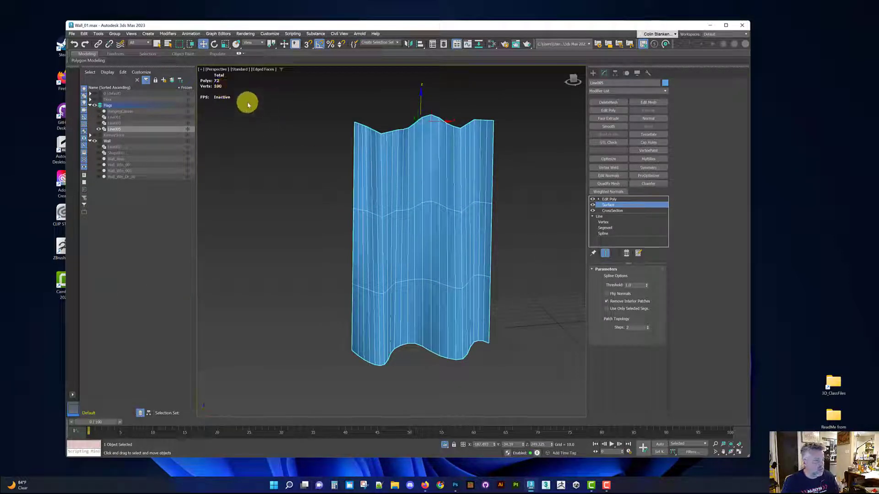
middle_click_drag(322, 160, 296, 144, "alt")
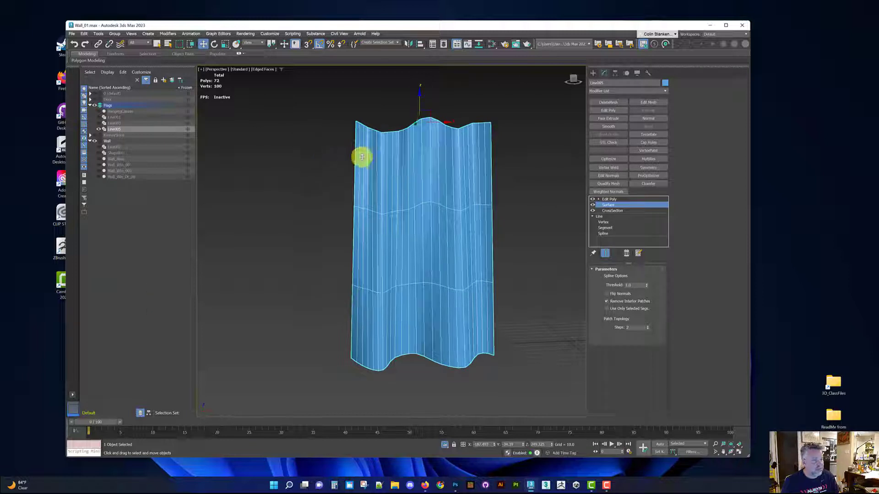
- Return to the Edit Poly level, exit isolation to show the wall, and scale the flag down uniformly
left_click(609, 199)
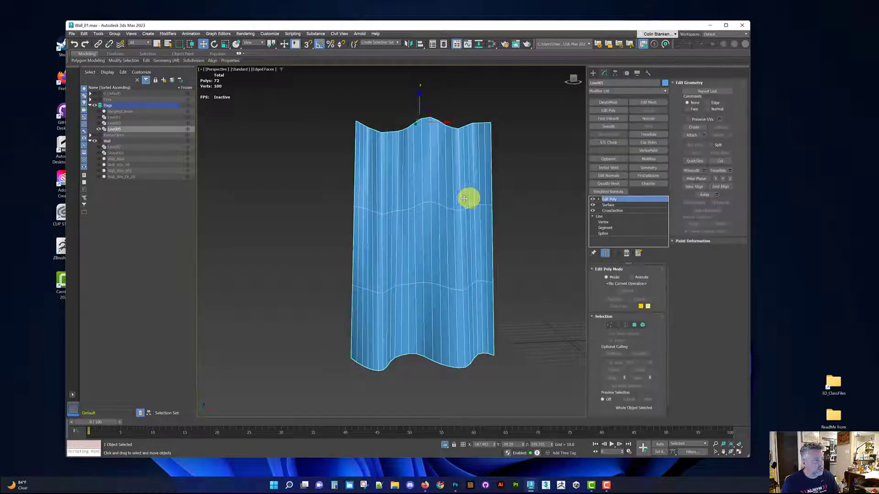
middle_click_drag(469, 196, 466, 155, "alt")
key("alt+q")
key("r")
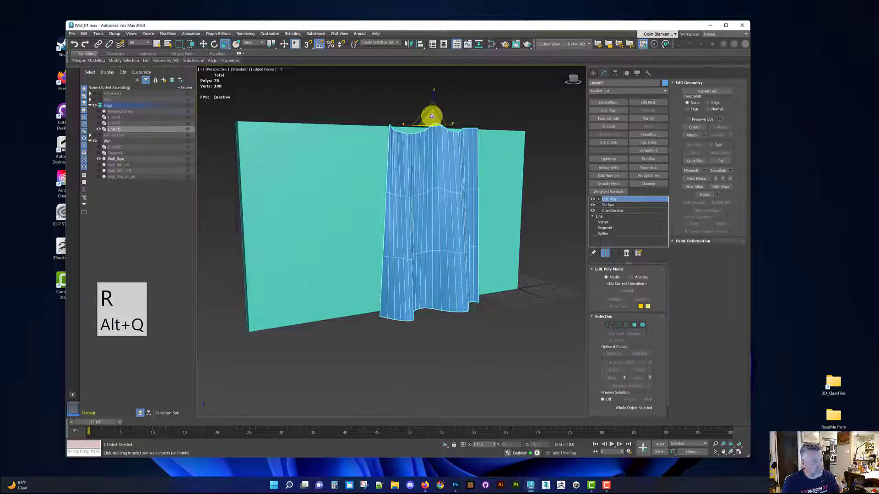
mouse_move(422, 118)
left_mouse_down()
mouse_move(434, 132)
mouse_move(432, 114)
mouse_move(434, 123)
left_mouse_up()
key("w")
- Raise the two end vertices of the flag's upper Line and adjust the neighboring vertices so the edge sags between its corners
middle_click_drag(433, 124, 419, 132, "alt")
scroll(419, 132, "up", 3)
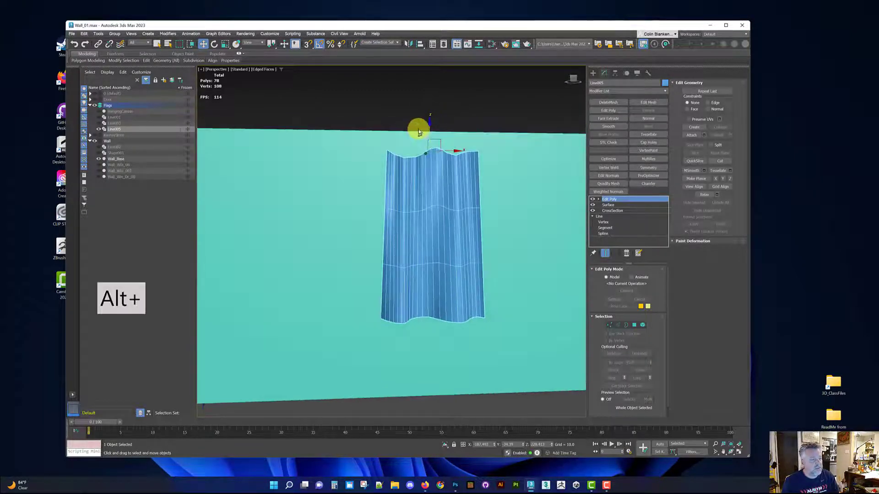
left_click(602, 217)
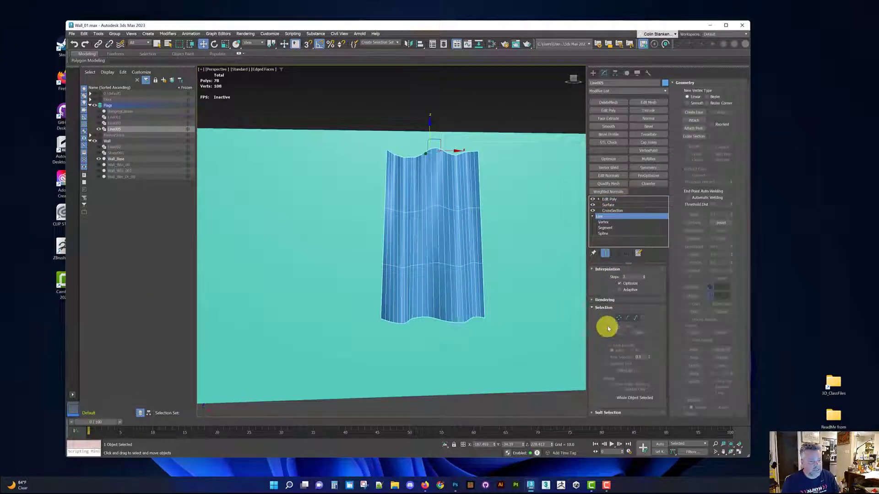
left_click(619, 318)
left_click_drag(481, 141, 475, 166)
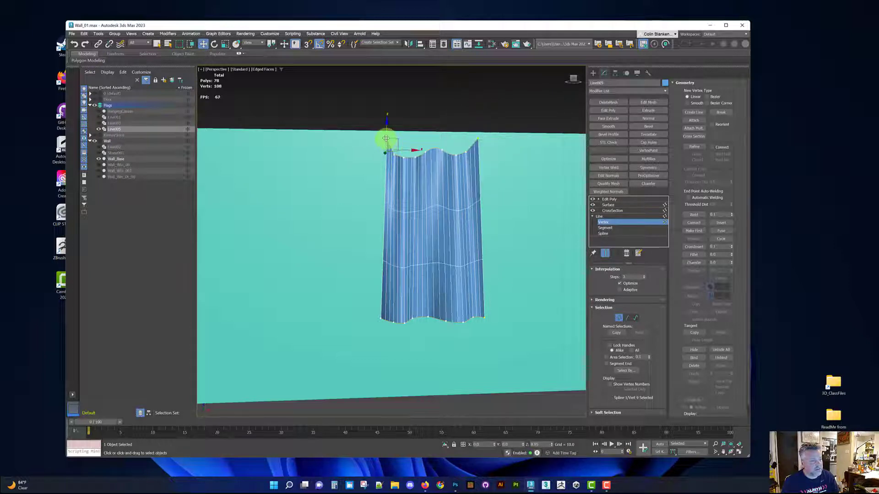
scroll(386, 139, "up", 2)
left_click(397, 160)
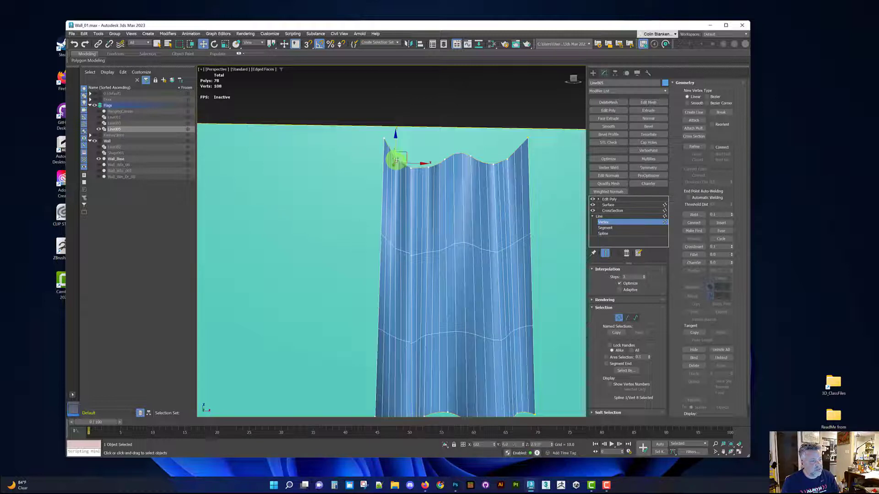
left_click(507, 156)
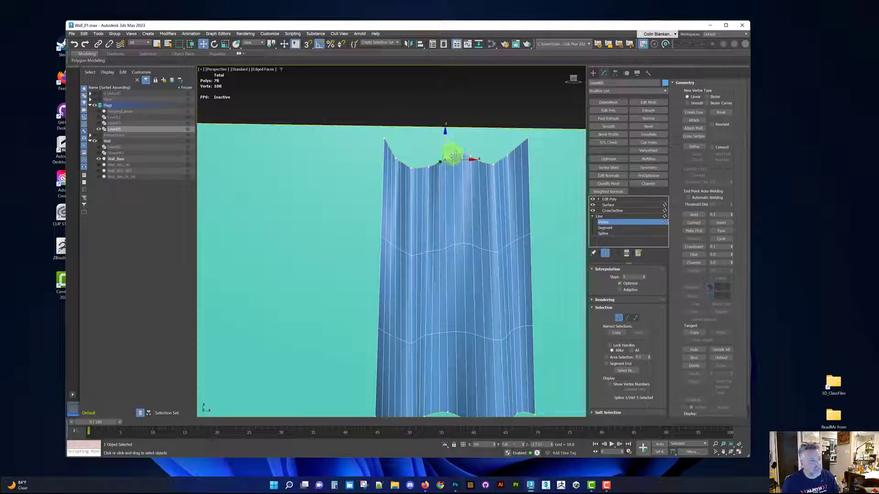
- Select the Line vertices along the flag's lower edge, and at object level move the whole flag toward the wall
middle_click_drag(417, 173, 412, 257, "alt")
left_click_drag(339, 322, 495, 410)
middle_click_drag(495, 411, 449, 185)
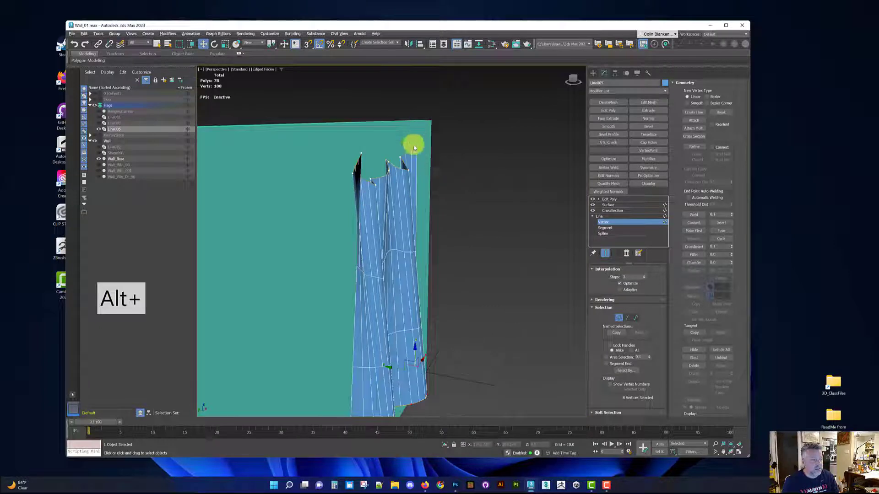
middle_click_drag(414, 148, 418, 145, "alt")
key("1")
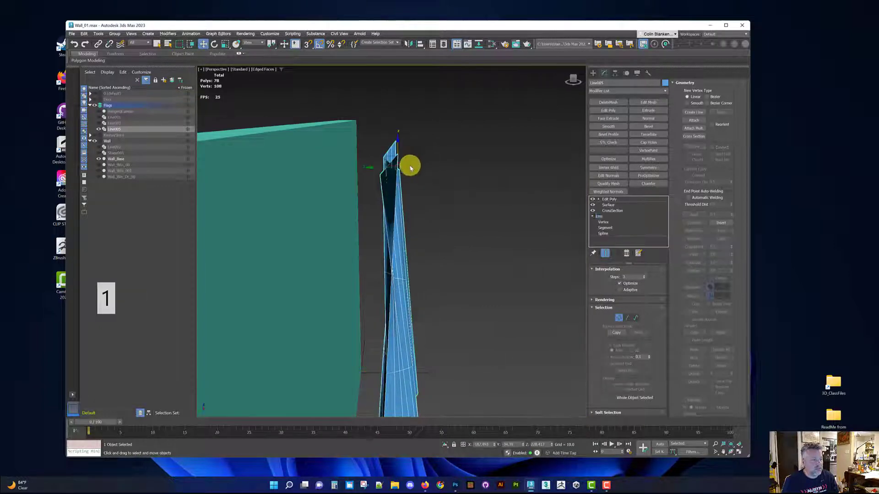
left_click_drag(371, 166, 324, 166)
- Adjust the flag's distance from the wall and pull its upper-edge end vertices back to the wall surface
middle_click_drag(324, 166, 342, 157, "alt")
key("1")
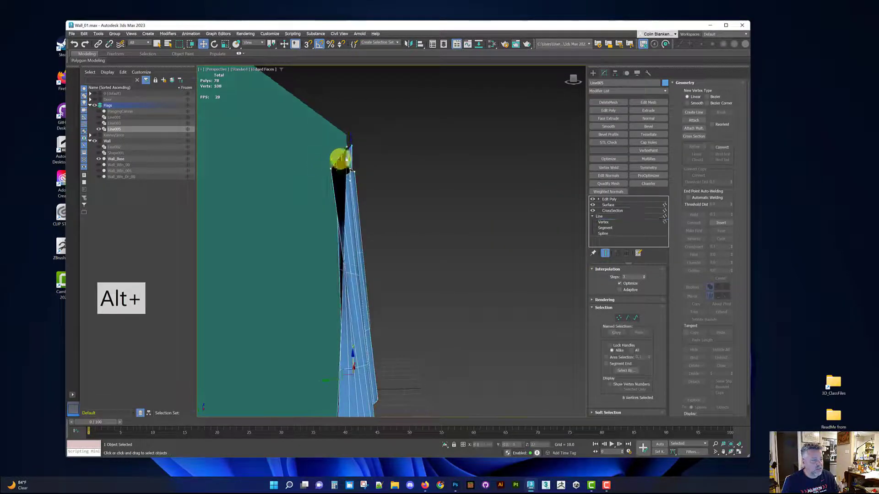
left_click_drag(333, 149, 314, 150)
key("1")
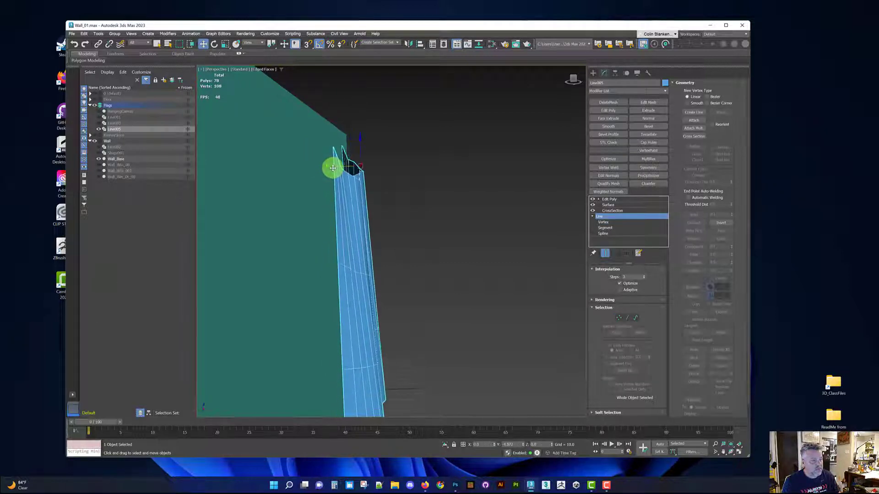
key("1")
left_click_drag(319, 146, 310, 147)
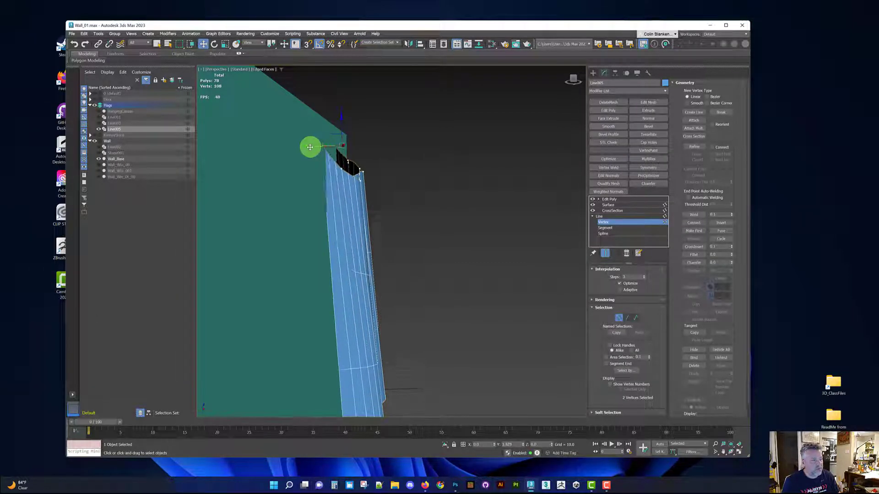
- Move the inner upper-edge vertices closer to the wall, adjusting several individually to vary the depth of the folds
middle_click_drag(311, 149, 329, 182, "alt")
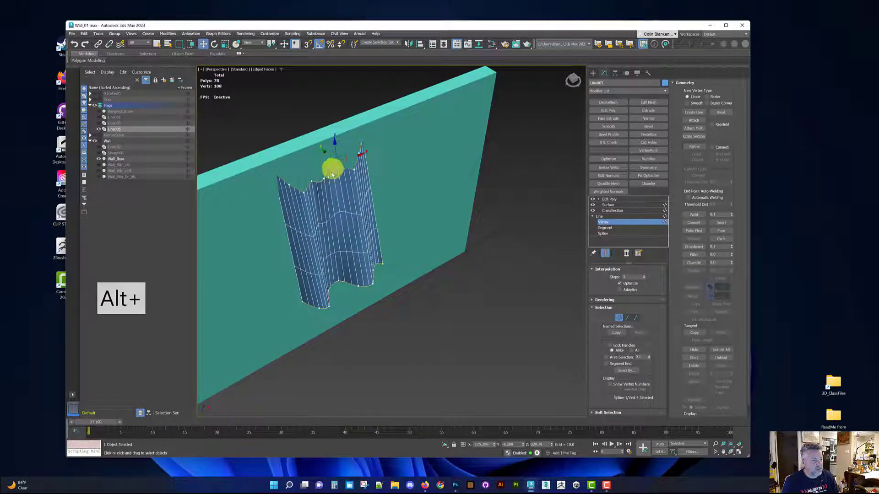
left_click(324, 178, "ctrl")
scroll(321, 175, "up", 5)
middle_click_drag(325, 178, 328, 181, "alt")
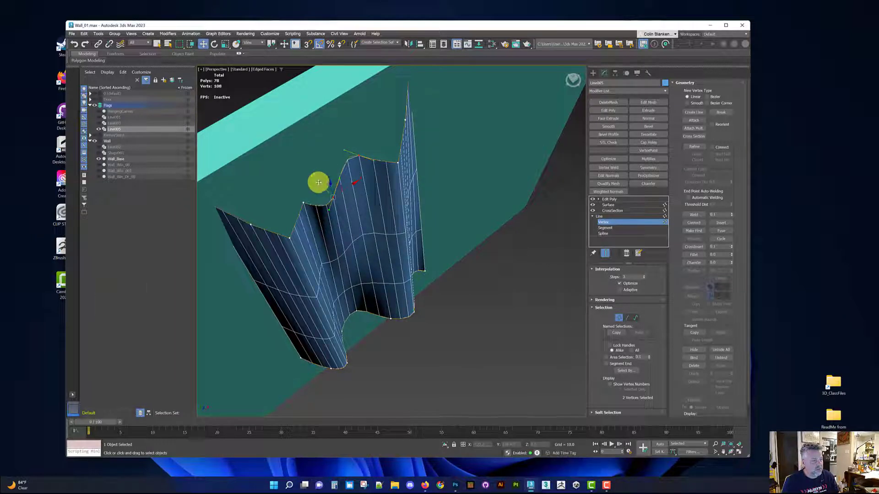
left_click_drag(316, 182, 302, 168)
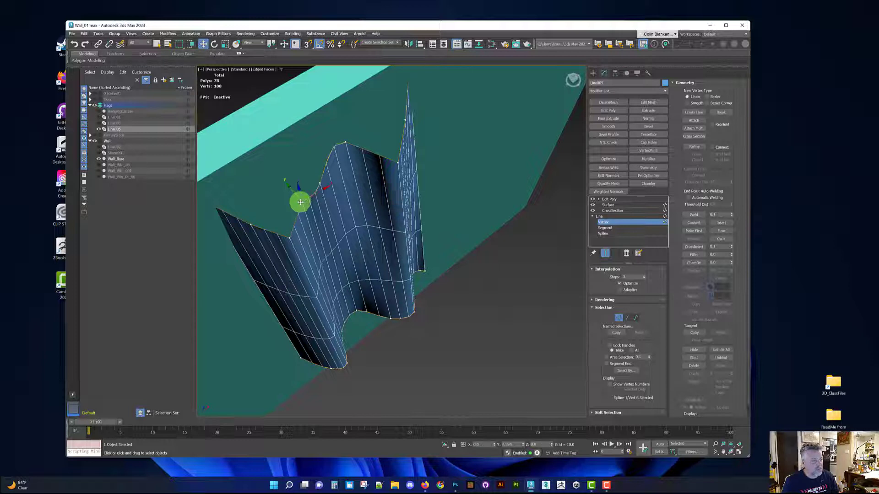
left_click_drag(296, 198, 286, 192)
left_click(288, 238)
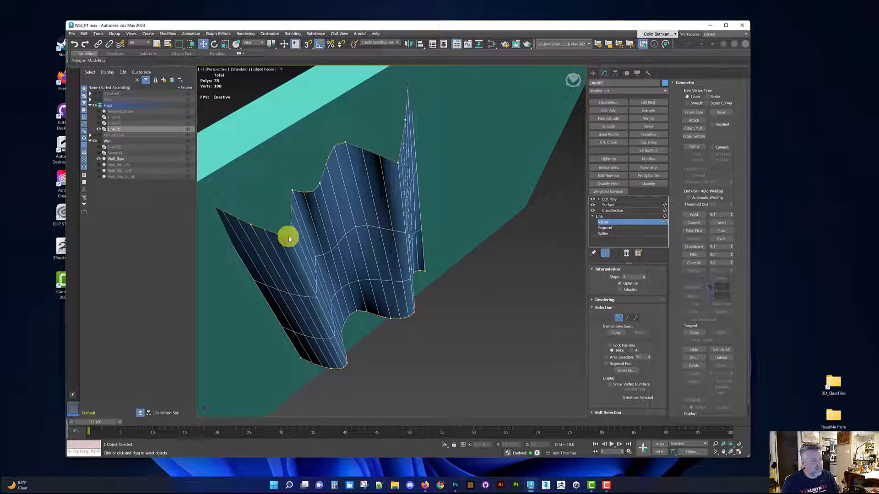
left_click_drag(289, 237, 282, 225)
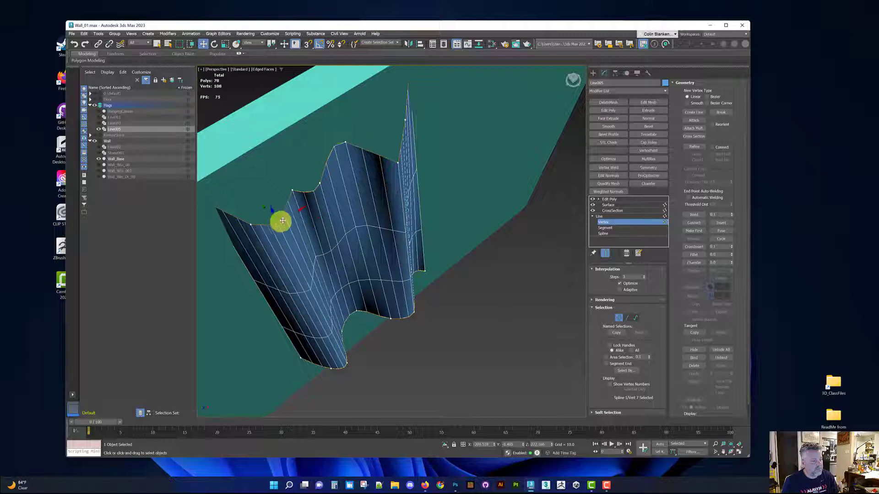
- Lower the upper-edge vertex in the sagging fold and raise the vertex at the middle peak
middle_click_drag(281, 222, 274, 175, "alt")
left_click_drag(289, 166, 289, 177)
left_click(359, 168)
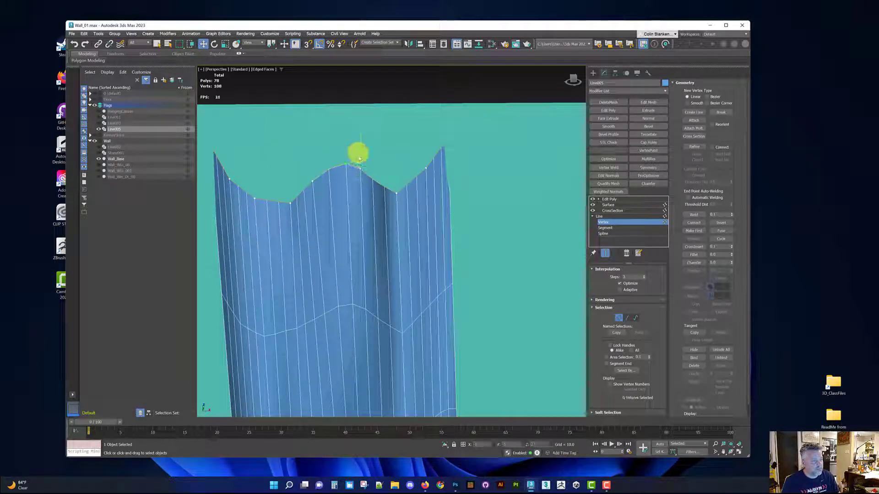
left_click_drag(361, 151, 358, 145)
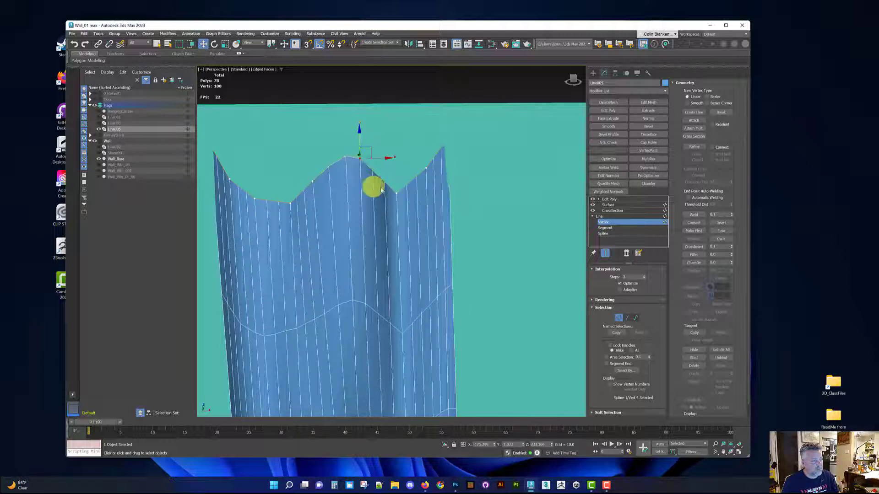
- Lower the upper-edge vertex beside the flag's right corner, and reshape the lower edge with dipped folds and a raised right corner
left_click(420, 174)
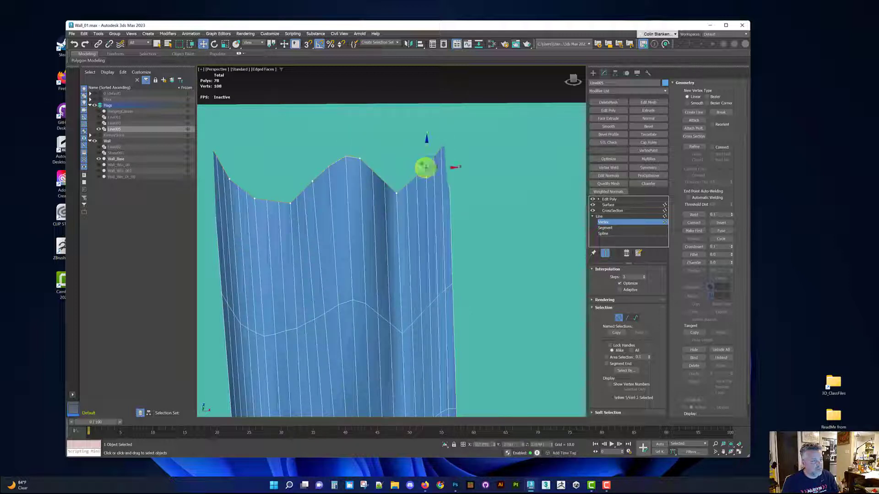
left_click_drag(426, 174, 426, 175)
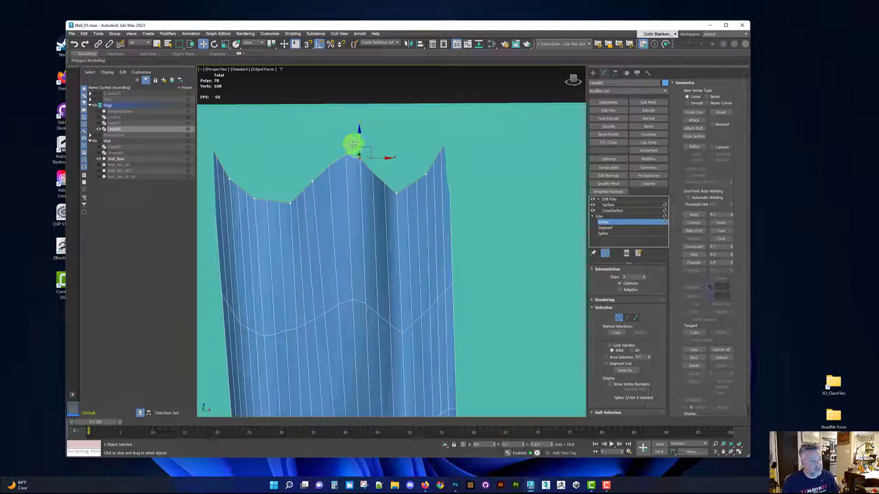
middle_click_drag(355, 142, 328, 263, "alt")
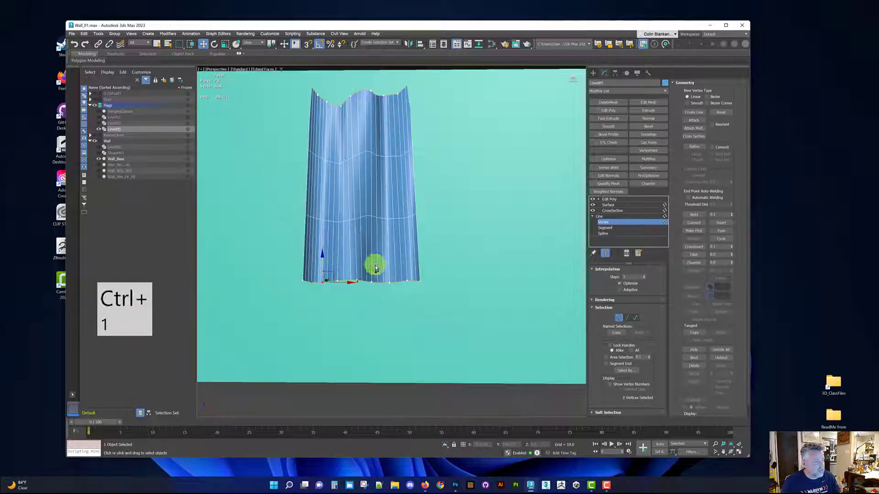
left_click_drag(392, 296, 384, 274)
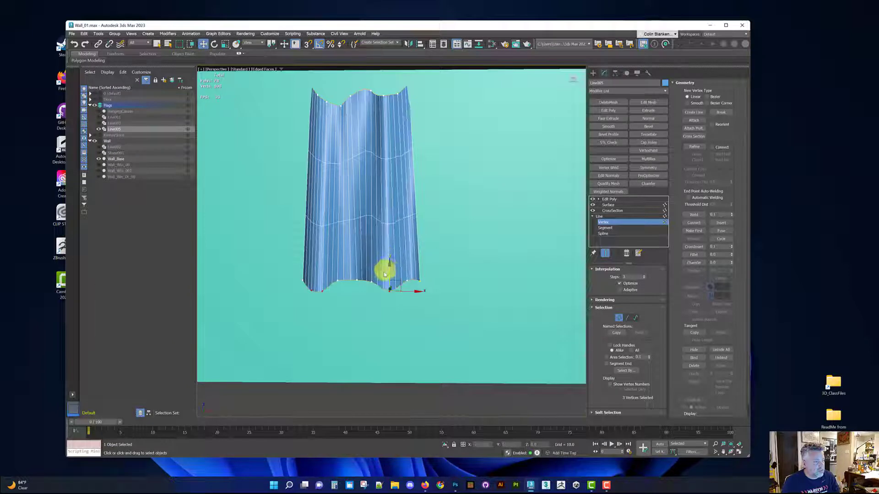
left_click(372, 283)
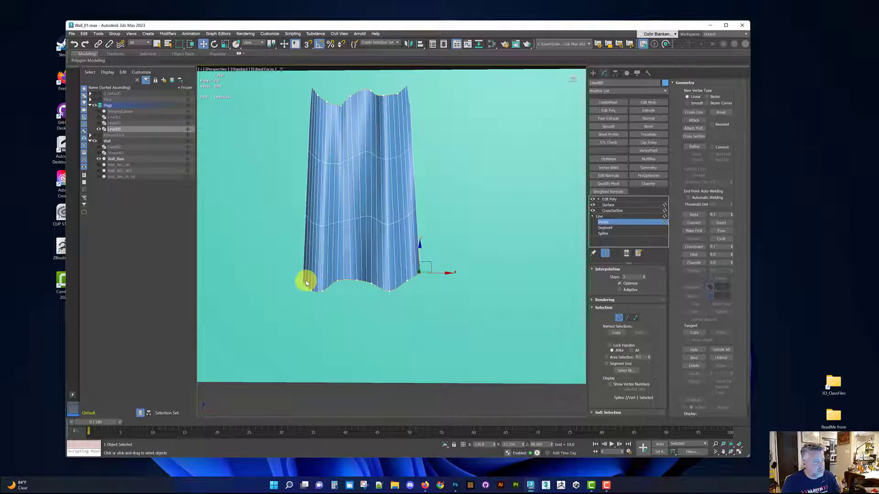
- Select the flag's lower-edge vertices and move them closer to the wall, leaving them deselected
middle_click_drag(308, 278, 373, 270, "alt")
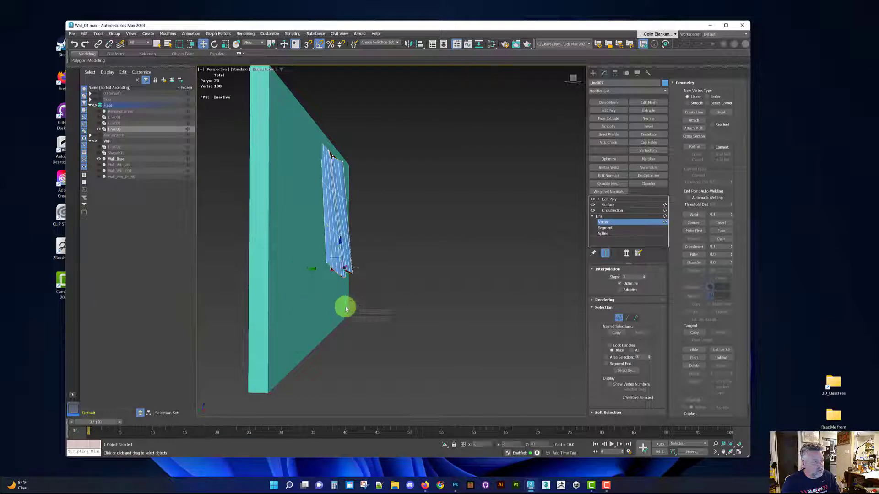
left_click_drag(368, 293, 317, 250)
middle_click_drag(317, 249, 331, 260, "alt")
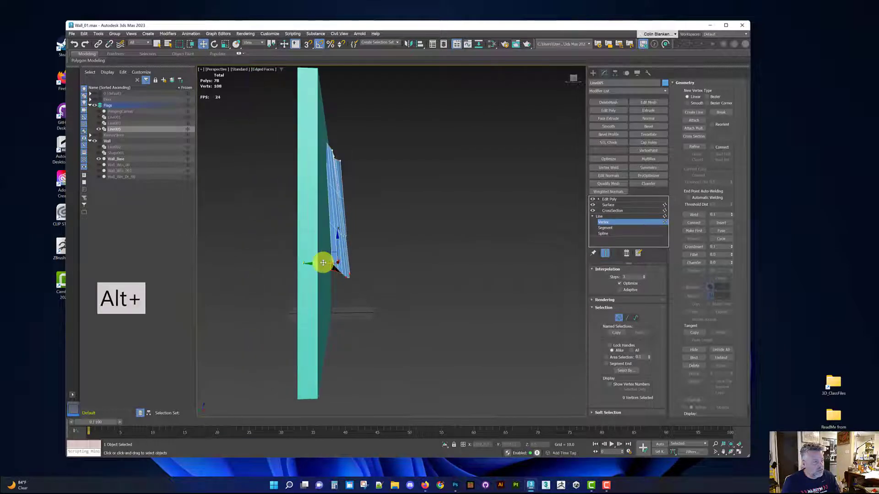
left_click_drag(323, 262, 319, 264)
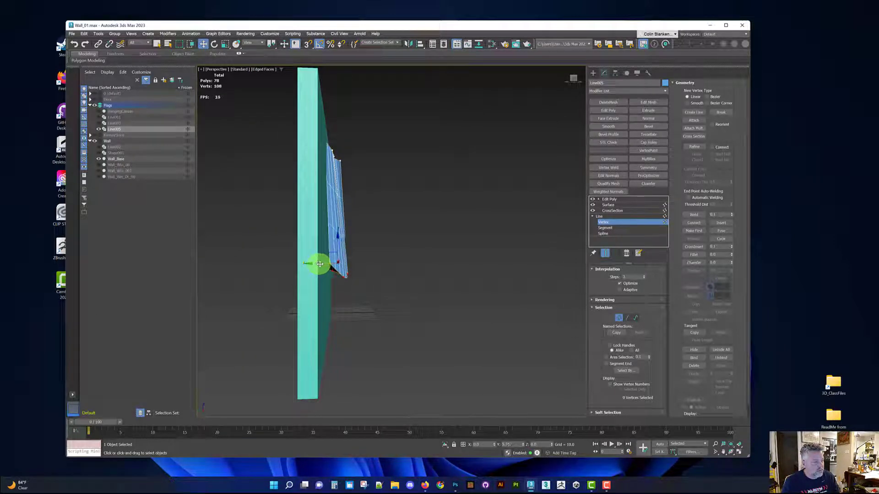
left_click(386, 271)
middle_click_drag(387, 270, 428, 315, "alt")
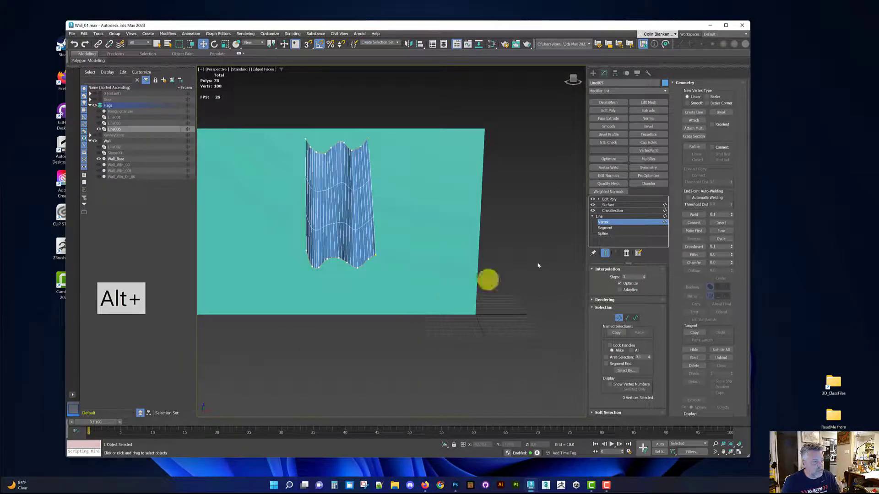
- Exit the Line's vertex editing and return through the modifier stack to the Edit Poly level
left_click(612, 217)
middle_click_drag(504, 277, 589, 238, "alt")
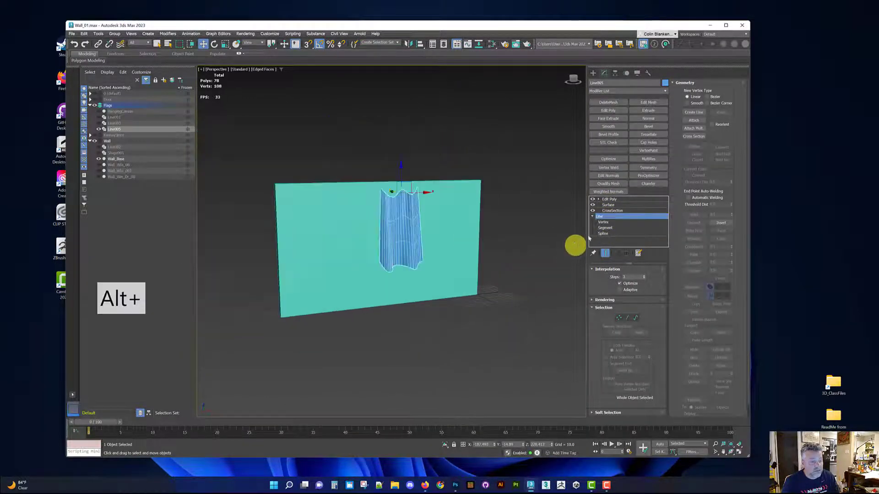
left_click(593, 216)
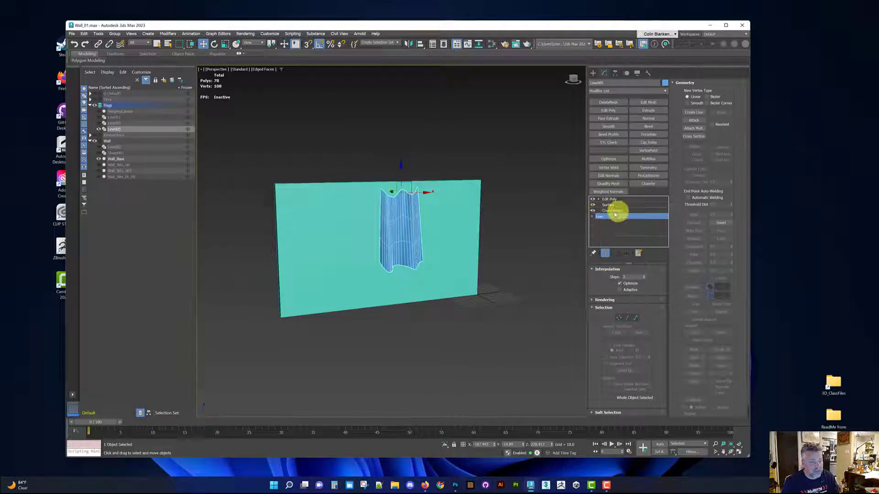
left_click(612, 211)
left_click(608, 204)
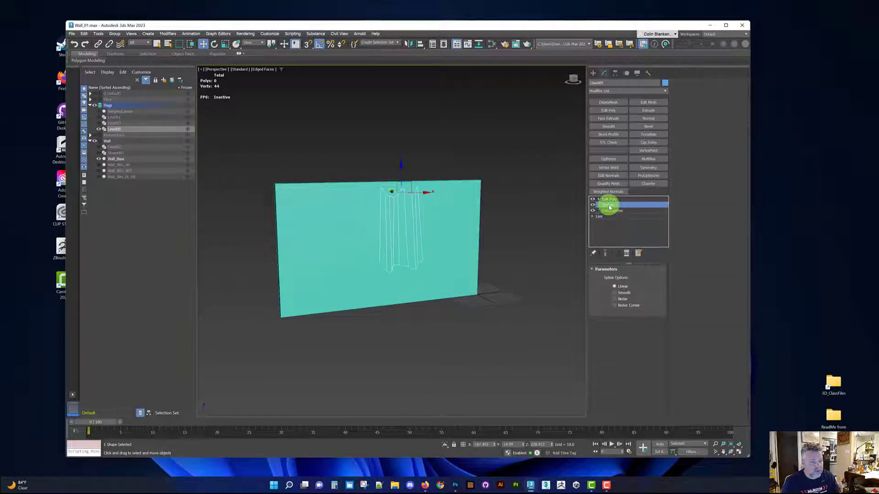
left_click(608, 200)
- Clone the flag to the right along the wall
middle_click_drag(492, 230, 461, 257, "alt")
scroll(478, 232, "up", 5)
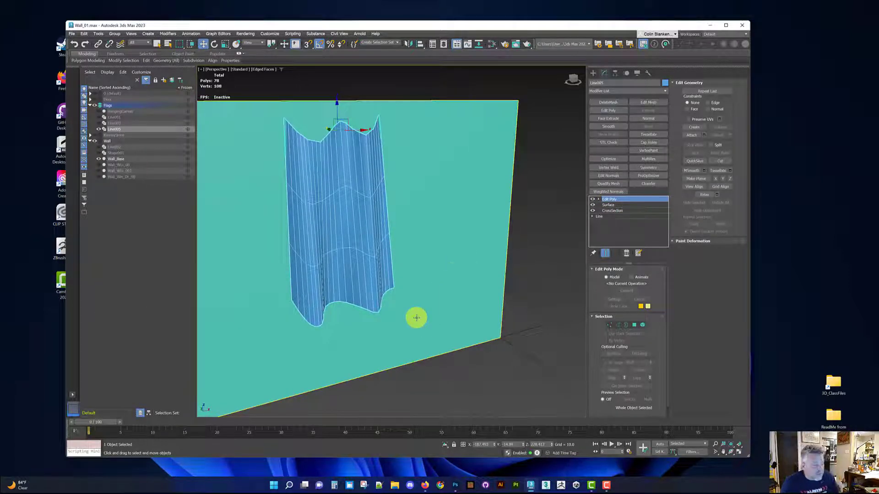
middle_click_drag(410, 330, 379, 240, "alt")
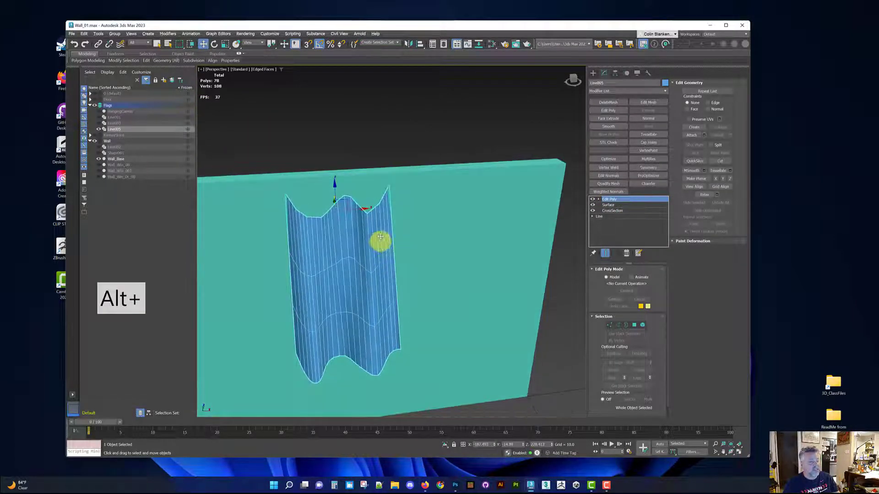
mouse_move(353, 206)
left_mouse_down("shift")
mouse_move(406, 195)
mouse_move(499, 194)
mouse_move(498, 206)
left_mouse_up("shift")
left_click(404, 274)
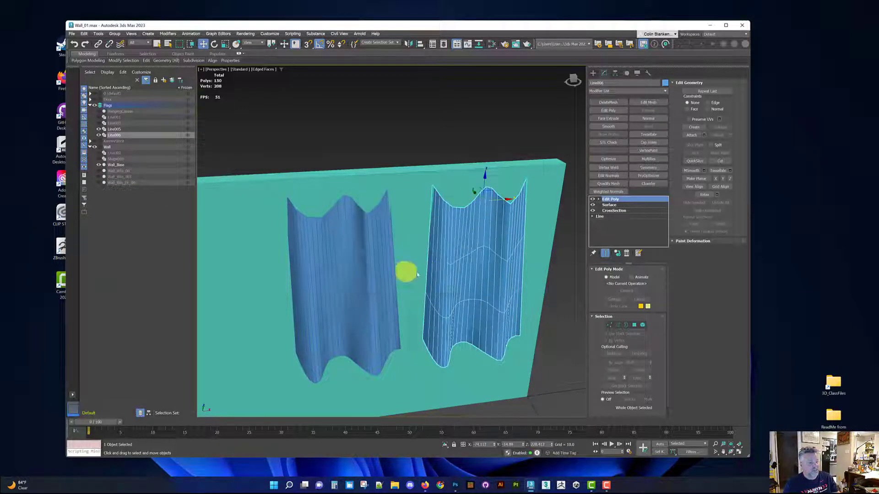
- Convert the cloned flag to an Editable Poly, keeping the original's modifier stack
mouse_move(416, 251)
middle_mouse_down("alt")
mouse_move(436, 257)
mouse_move(413, 251)
mouse_move(424, 249)
middle_mouse_up("alt")
right_click(424, 250)
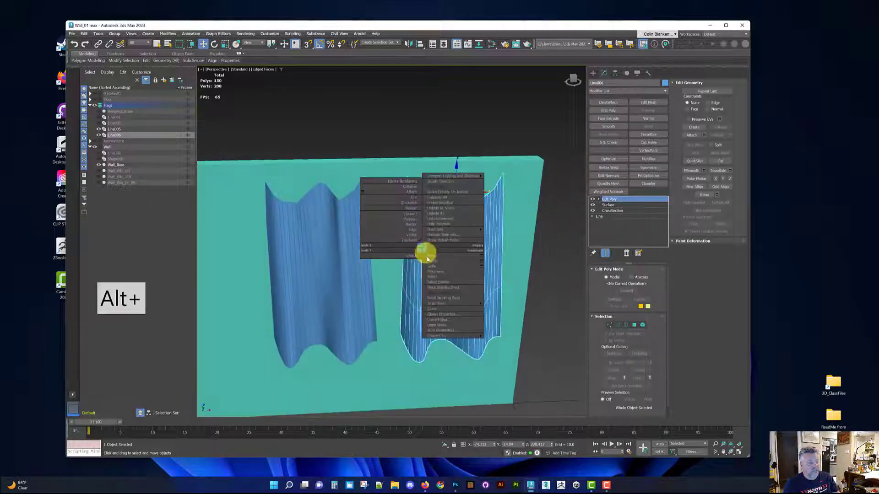
left_click(502, 343)
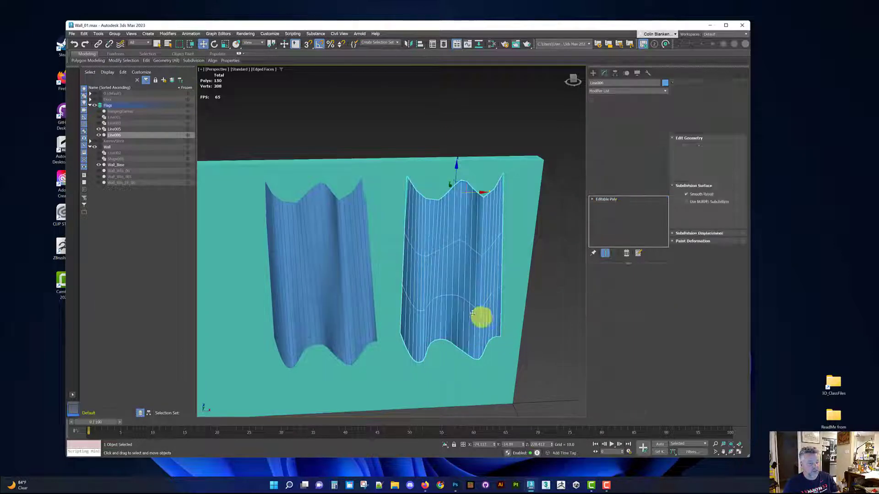
- On the Editable Poly copy, select redundant vertical edge loops across the folds and remove them together with their vertices
left_click(339, 249)
middle_click_drag(339, 249, 356, 254, "alt")
left_click(436, 238)
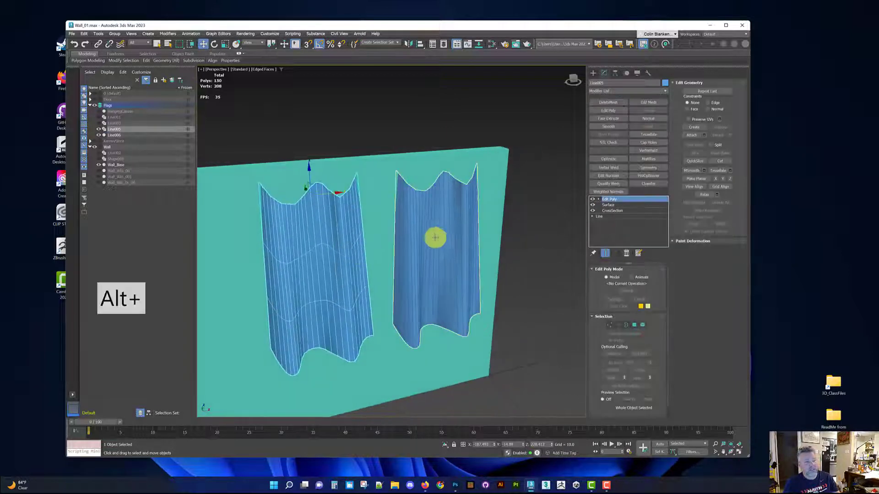
mouse_move(435, 237)
middle_mouse_down("alt")
mouse_move(419, 261)
mouse_move(436, 278)
mouse_move(400, 261)
mouse_move(406, 241)
mouse_move(404, 257)
mouse_move(433, 260)
middle_mouse_up("alt")
key("2")
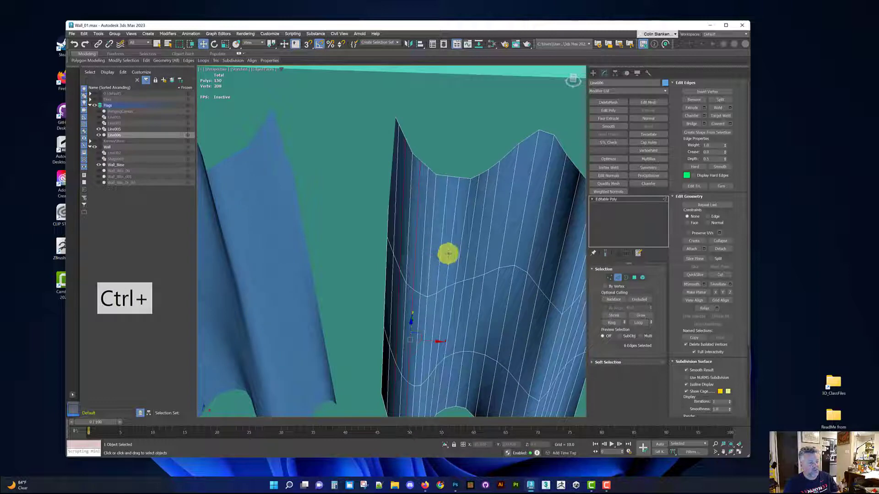
middle_click_drag(459, 258, 425, 240)
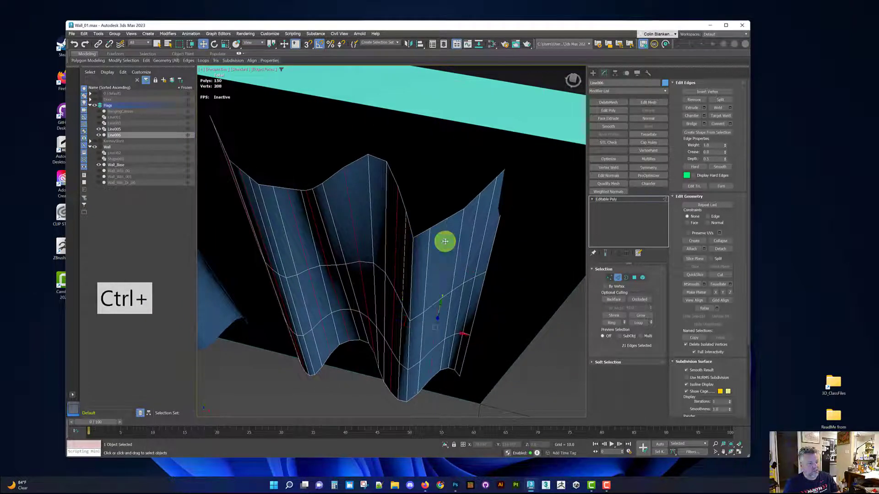
middle_click_drag(437, 255, 440, 257, "alt")
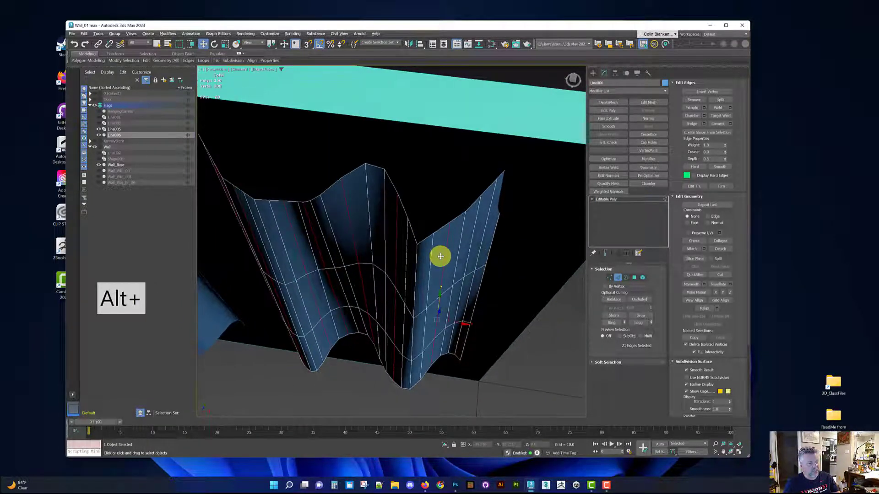
double_click(472, 228, "ctrl")
middle_click_drag(461, 249, 457, 243, "alt")
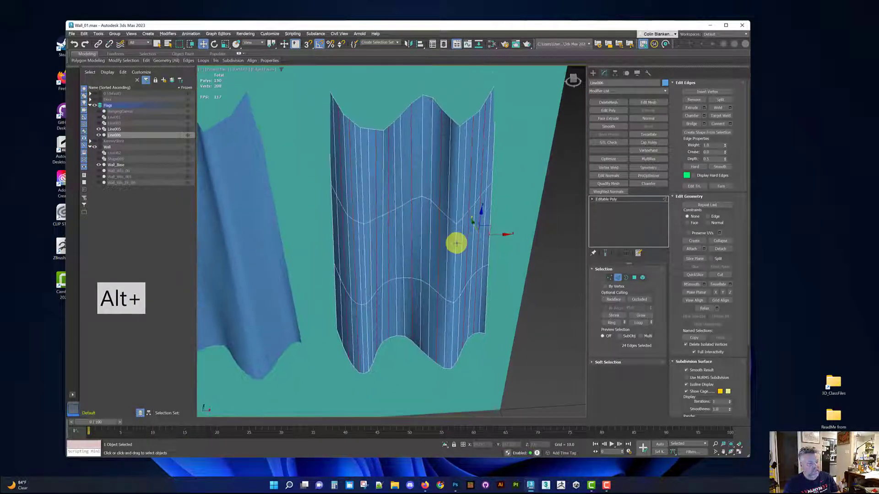
key("ctrl+BackSpace")
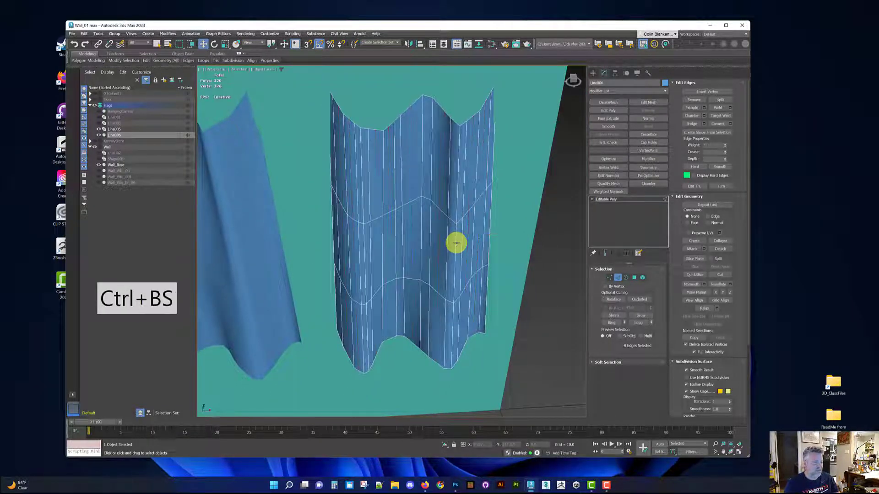
- Leave edge editing, inspect the simplified flag copy against the wall from several angles, and undo the last two actions
mouse_move(465, 249)
middle_mouse_down("alt")
mouse_move(449, 255)
mouse_move(482, 238)
mouse_move(463, 237)
middle_mouse_up("alt")
left_click(610, 199)
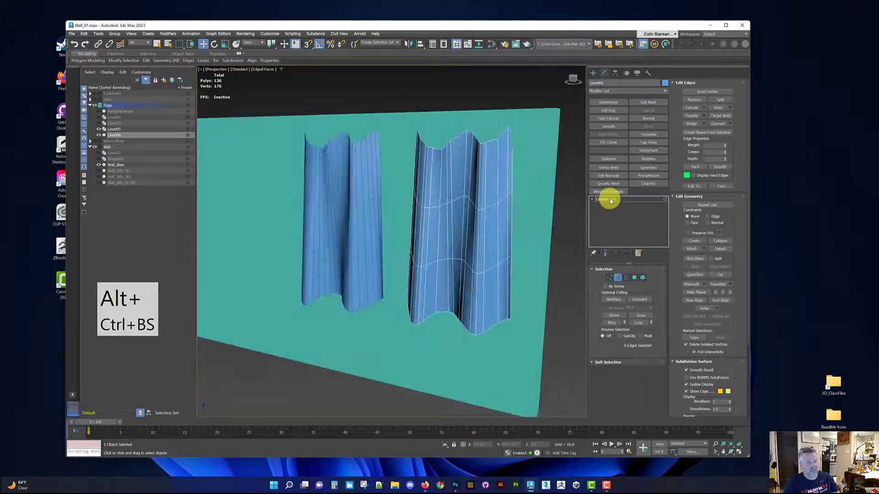
middle_click_drag(462, 302, 556, 243, "alt")
middle_click_drag(508, 251, 500, 251, "alt")
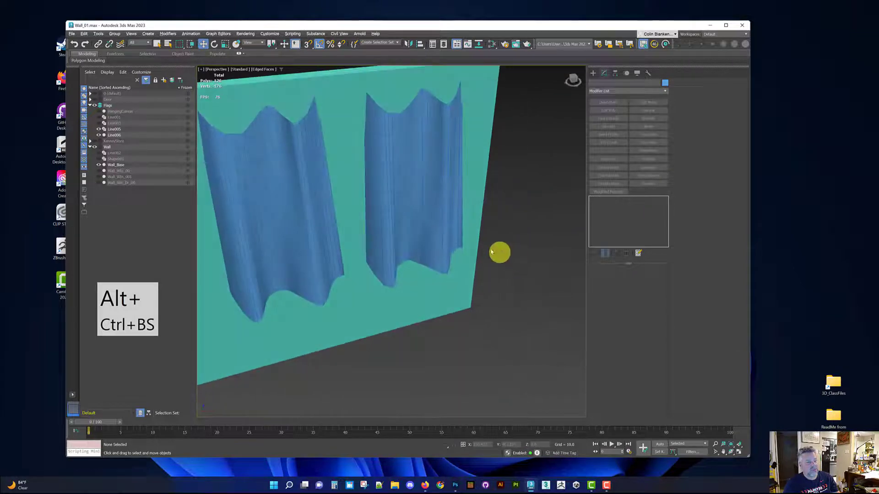
left_click(434, 238)
middle_click_drag(430, 244, 432, 229, "alt")
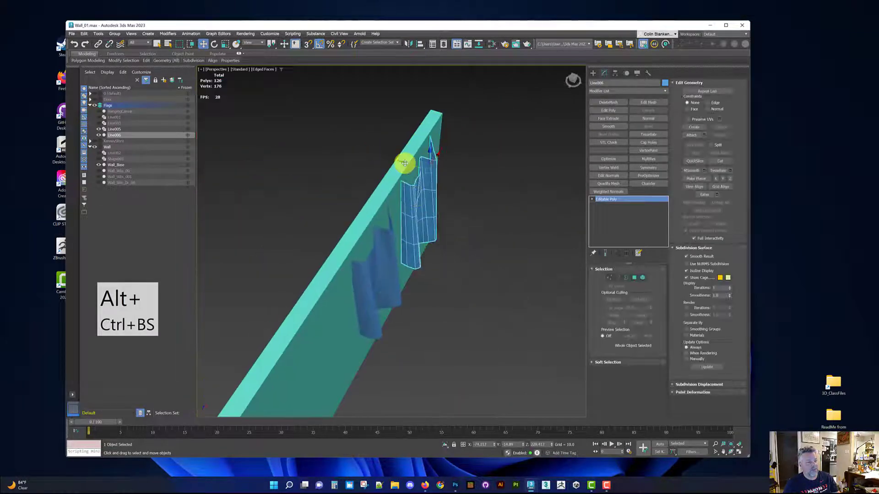
middle_click_drag(441, 174, 359, 222, "alt")
key("ctrl+z")
key("ctrl+z")
- Select the original flag that still has its modifiers and clone it to the left along the wall as a Copy
left_click(354, 220)
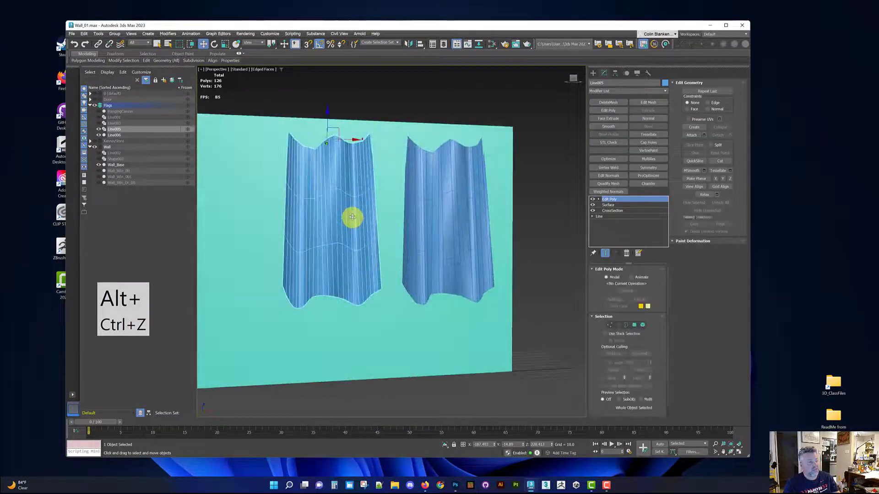
key("1")
left_click(608, 199)
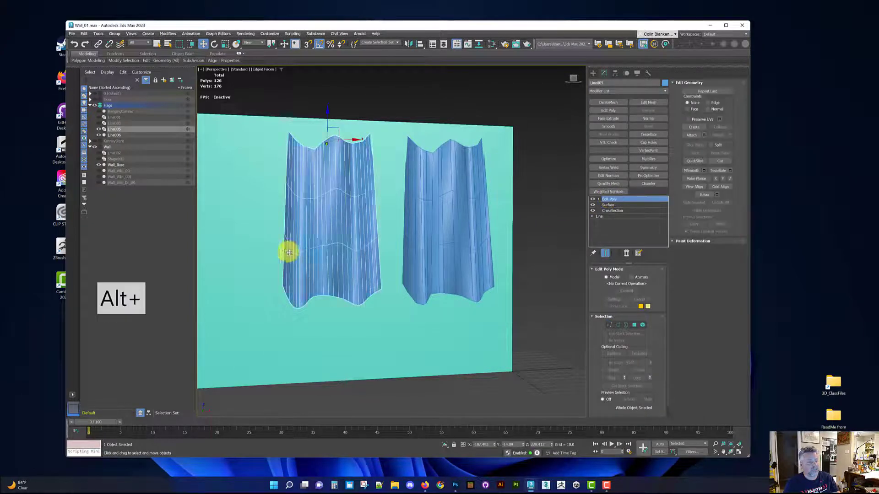
middle_click_drag(288, 251, 439, 244, "alt")
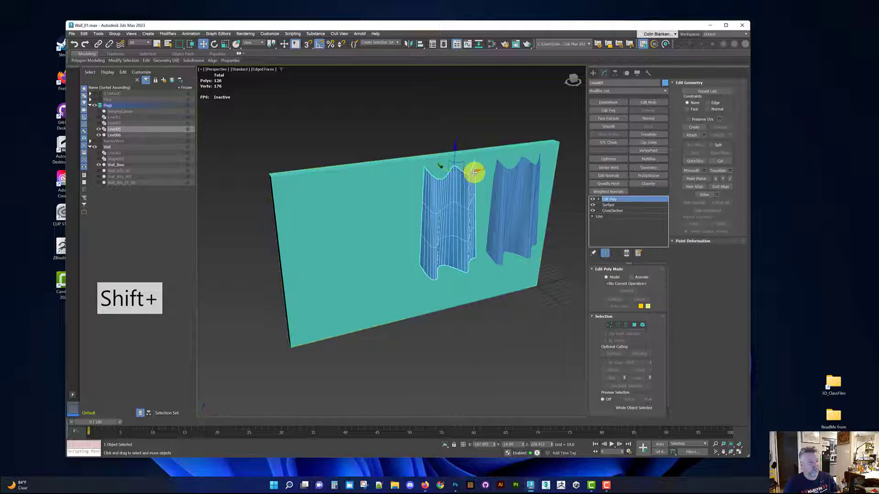
mouse_move(474, 174)
left_mouse_down("shift")
mouse_move(363, 205)
mouse_move(364, 194)
left_mouse_up("shift")
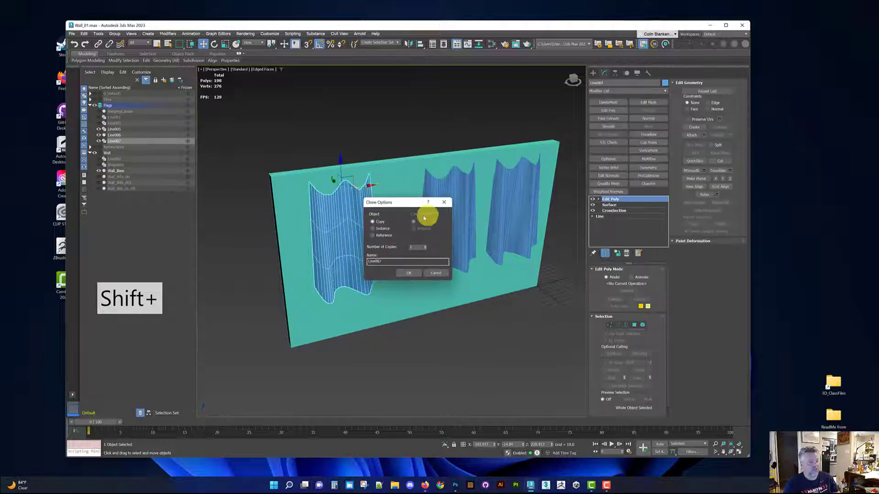
left_click(403, 271)
- Isolate the new flag copy and delete its Edit Poly, Surface and CrossSection modifiers, leaving only the base Line
key("alt+q")
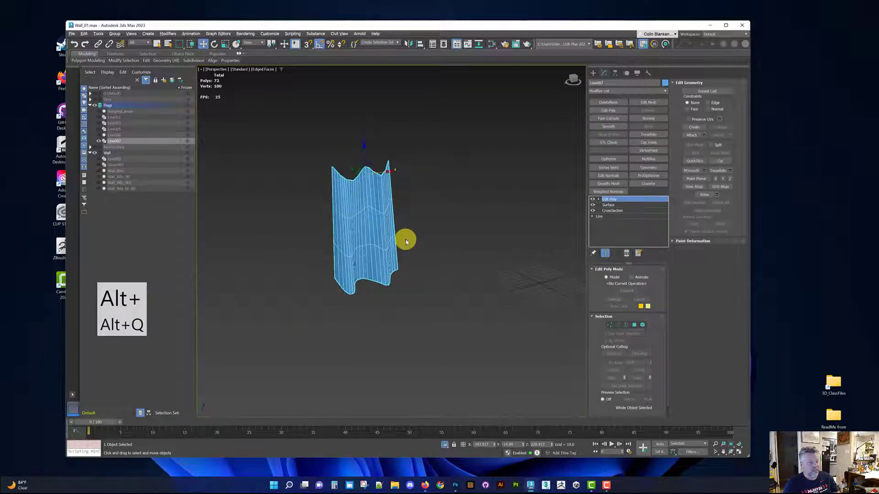
left_click(626, 254)
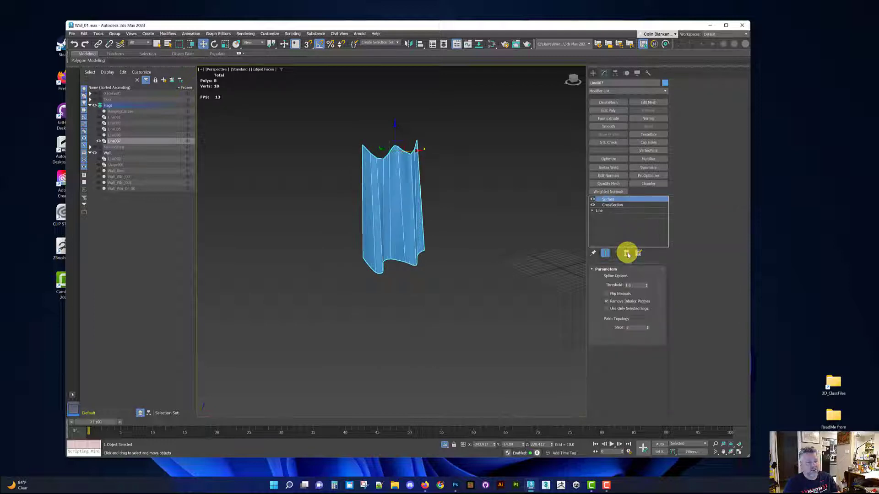
left_click(627, 254)
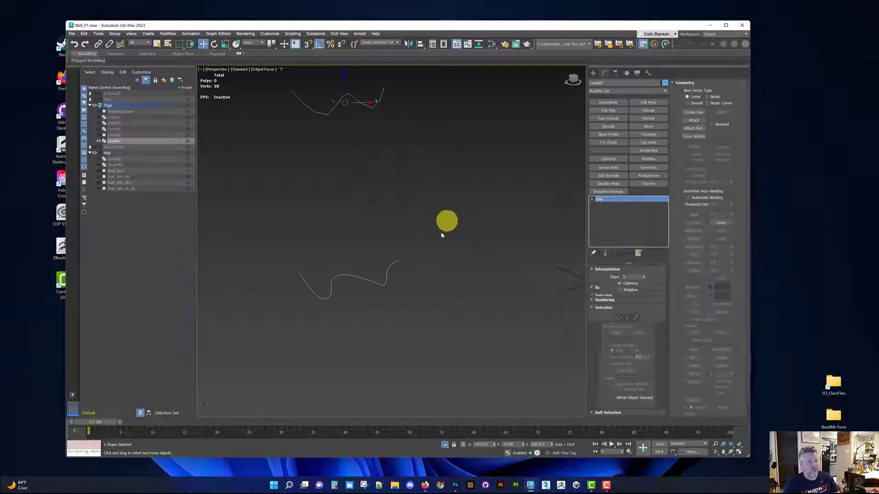
- At spline level of the new line, clone the top spline downward to add a middle spline between the top and bottom ones
middle_click_drag(448, 222, 387, 158, "alt")
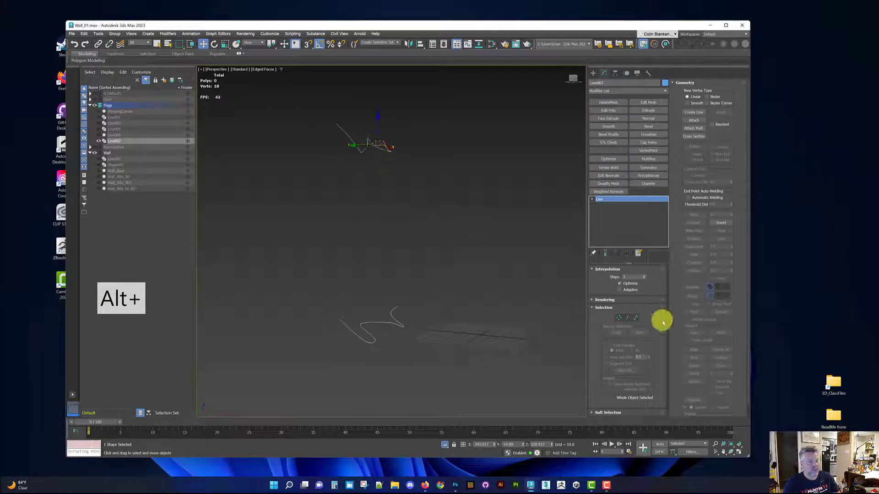
left_click(635, 317)
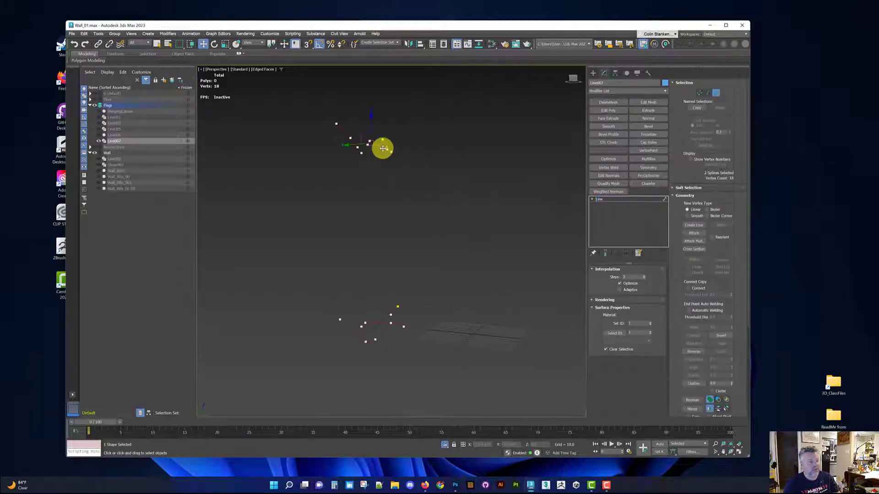
left_click(384, 151)
left_click(378, 149)
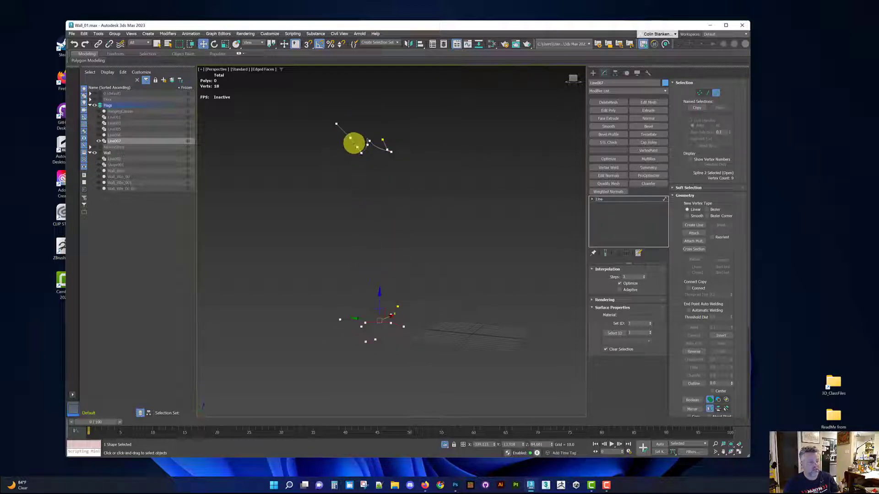
left_click_drag(370, 125, 373, 180, "shift")
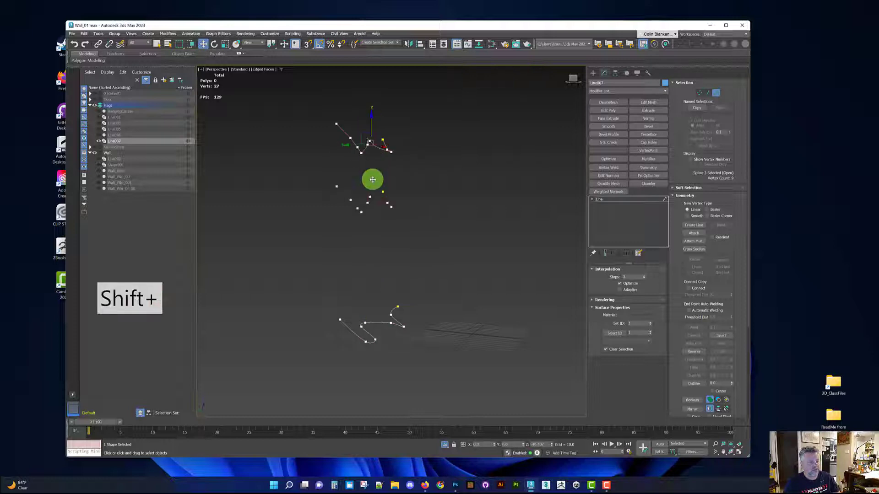
middle_click_drag(370, 203, 386, 201, "alt")
- Scale the middle spline down along its depth to make its folds shallower than the top spline's
key("e")
middle_click_drag(460, 227, 444, 259, "alt")
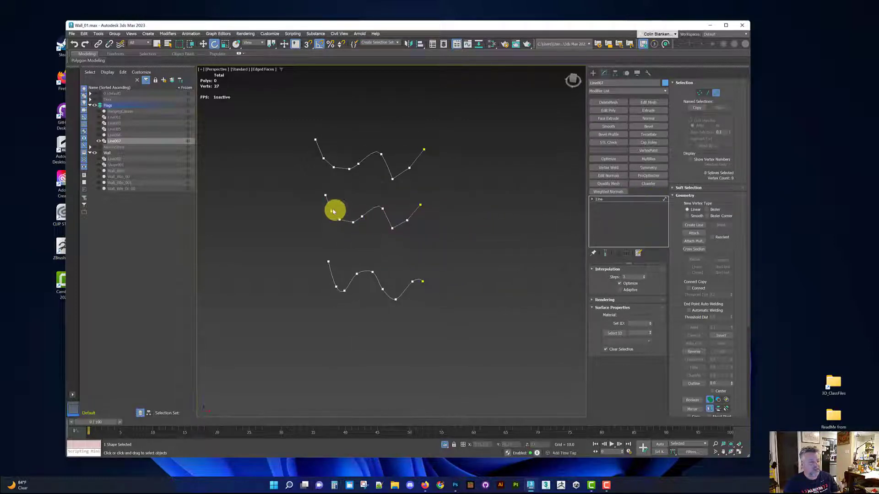
key("r")
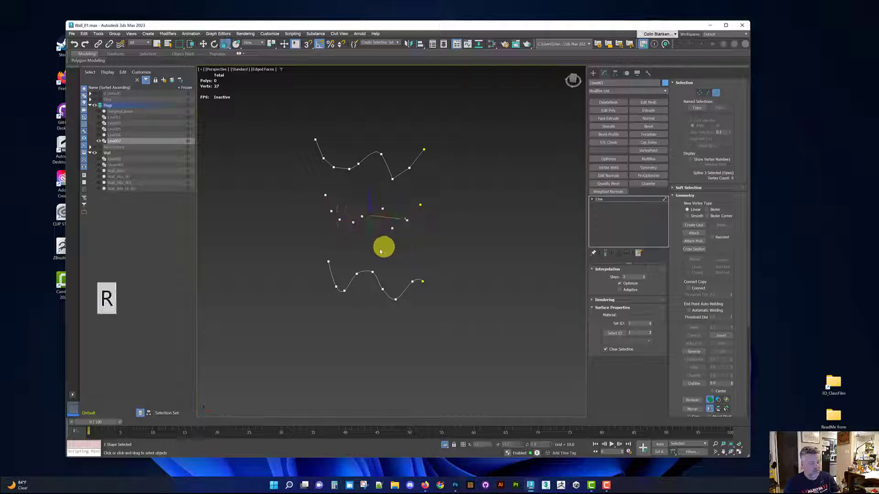
left_click_drag(364, 240, 368, 234)
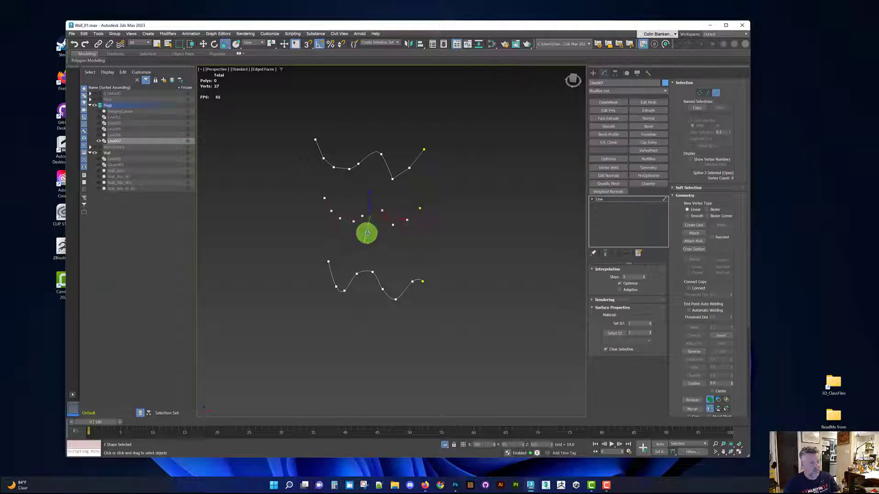
middle_click_drag(412, 249, 473, 249, "alt")
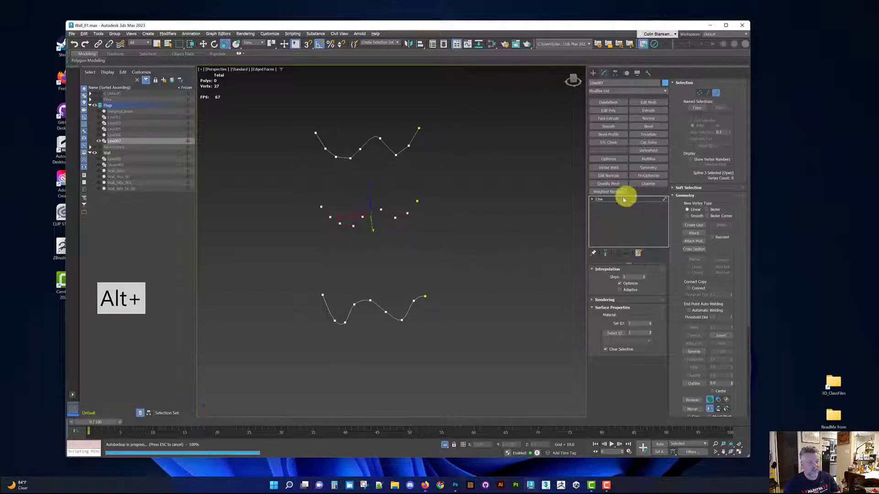
- Leave spline editing and switch the displayed modifier set to Patch/Spline Editing
left_click(601, 200)
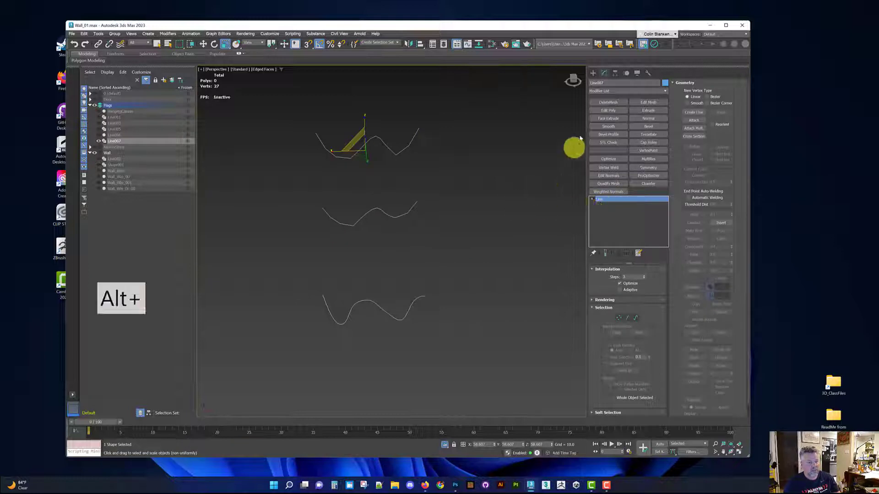
right_click(604, 90)
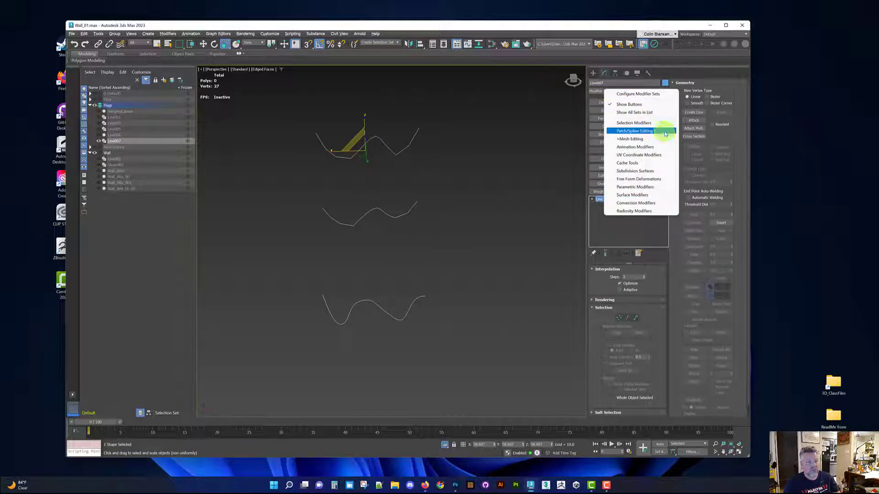
left_click(665, 134)
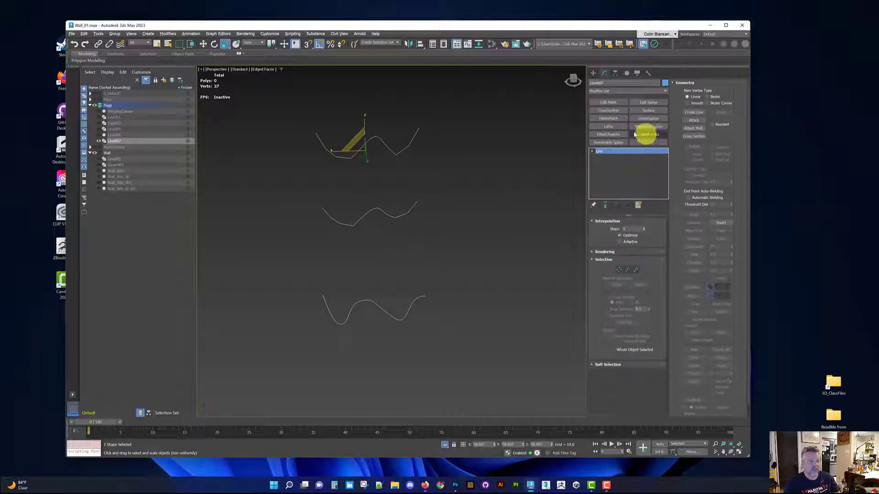
- Try a CrossSection modifier on the line in its current spline order, with an Edit Spline modifier on top
left_click(608, 110)
middle_click_drag(463, 197, 577, 168, "alt")
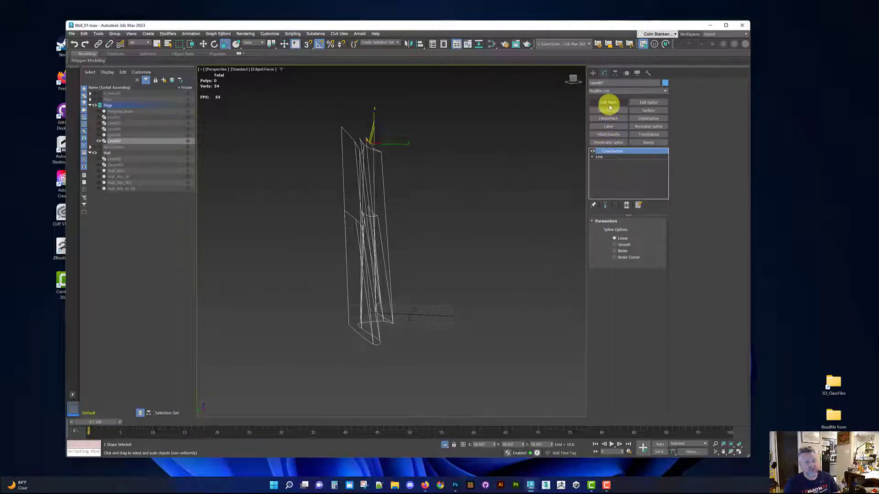
left_click(645, 105)
middle_click_drag(477, 211, 572, 195, "alt")
- In Edit Spline, select the middle row of vertices and move it well away from the flag to test the connections
left_click(619, 231)
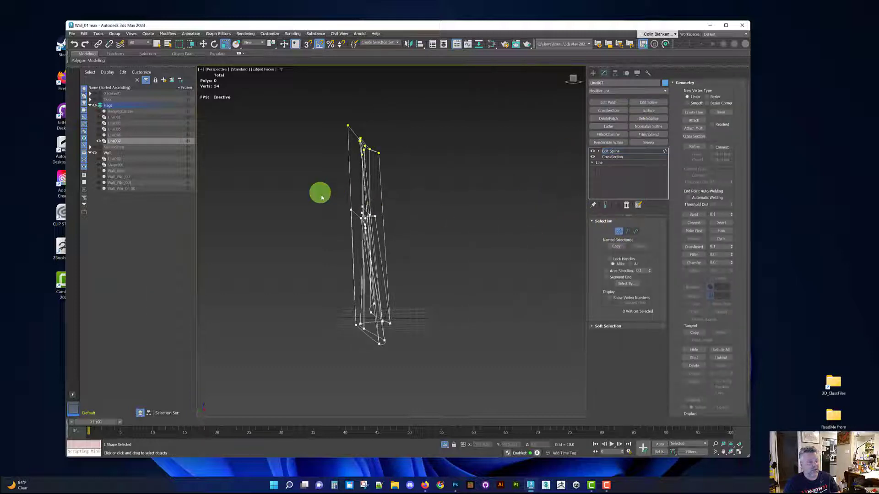
left_click_drag(320, 192, 403, 251)
key("w")
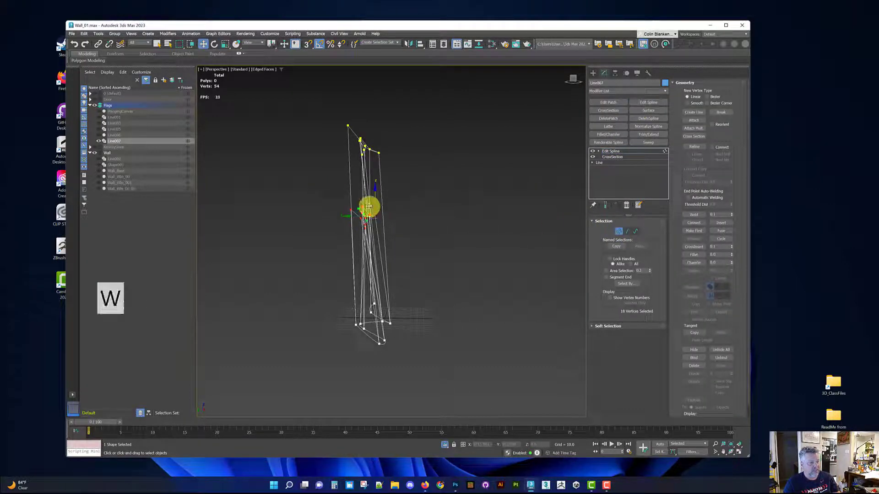
left_click_drag(367, 207, 322, 225)
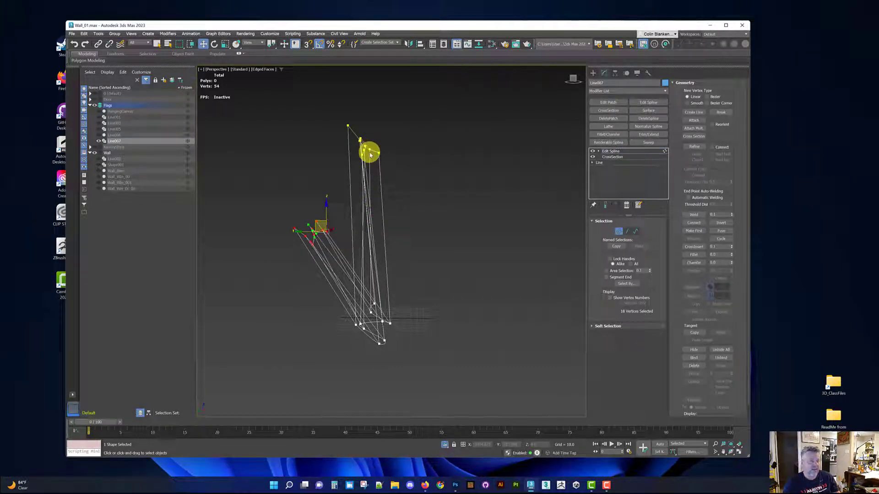
- Check the top, bottom and middle vertex rows by selecting each, and undo these selections and the middle row's move
left_click_drag(397, 130, 356, 200)
left_click_drag(406, 293, 342, 366)
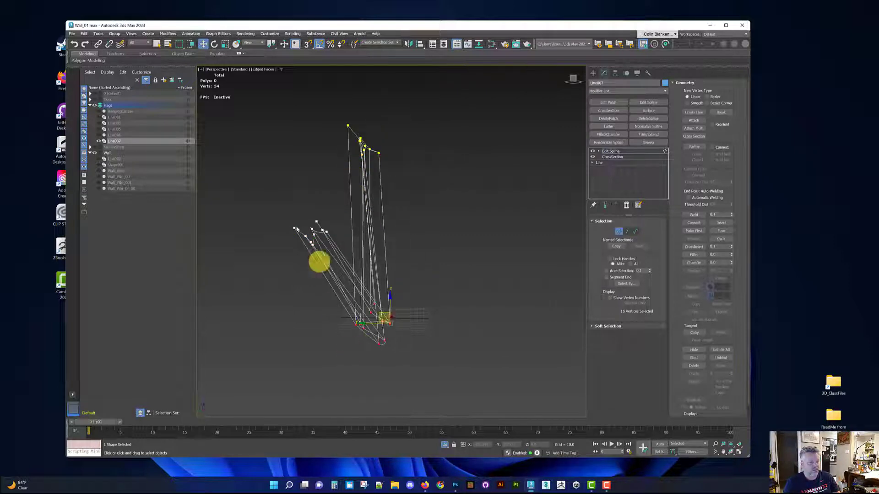
left_click_drag(288, 201, 351, 263)
key("ctrl+z")
key("ctrl+z")
key("ctrl+z")
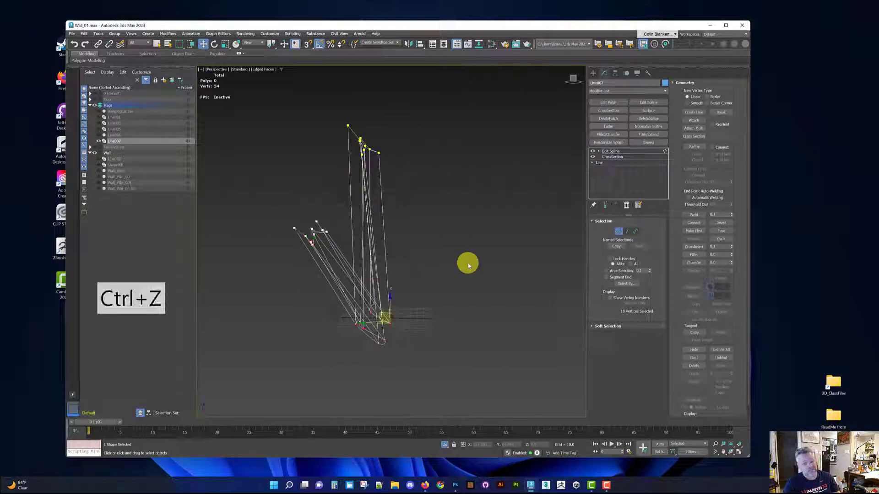
key("ctrl+z")
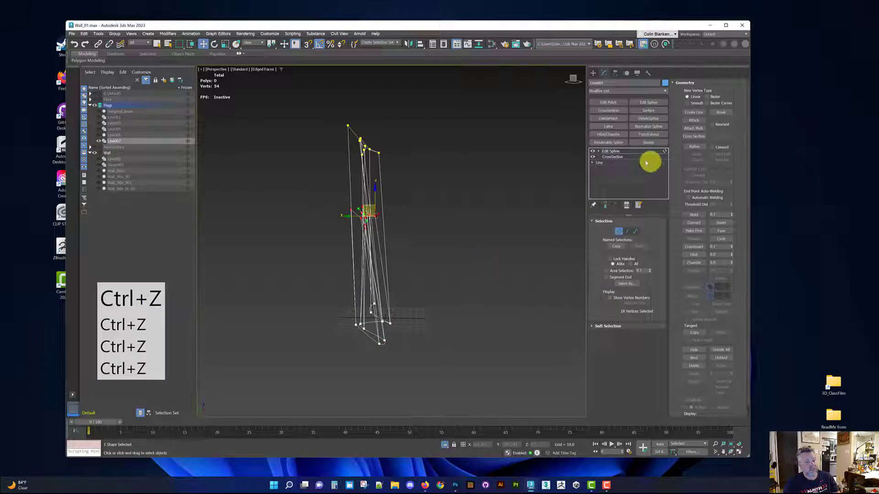
- Delete the Edit Spline and CrossSection modifiers so that only the base Line remains
left_click(616, 151)
left_click(626, 205)
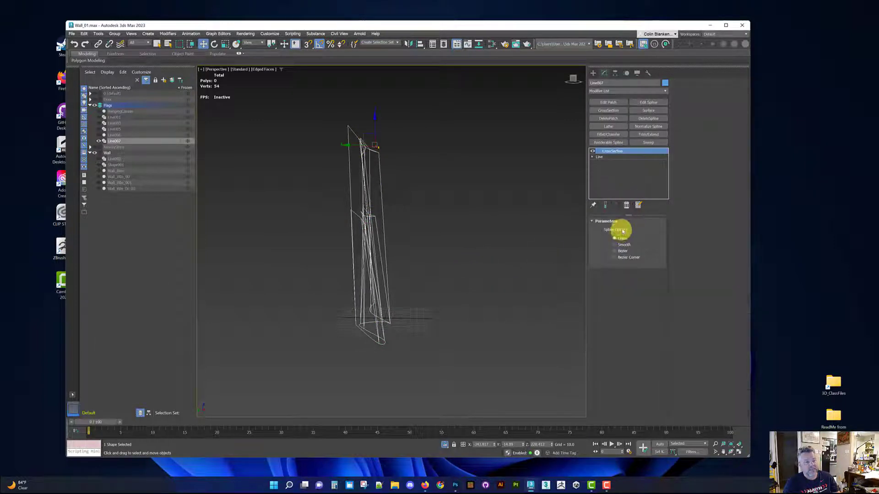
left_click(628, 206)
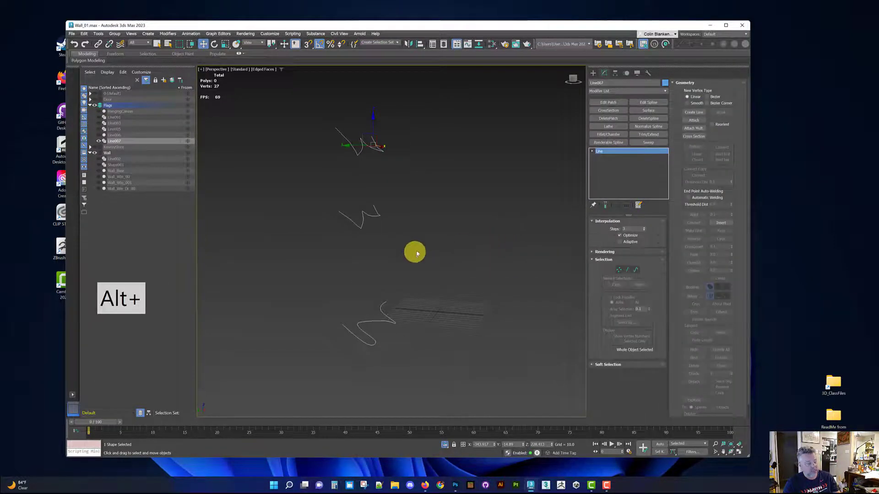
- At spline level, detach the bottom spline and the middle spline from the line as separate shapes
key("3")
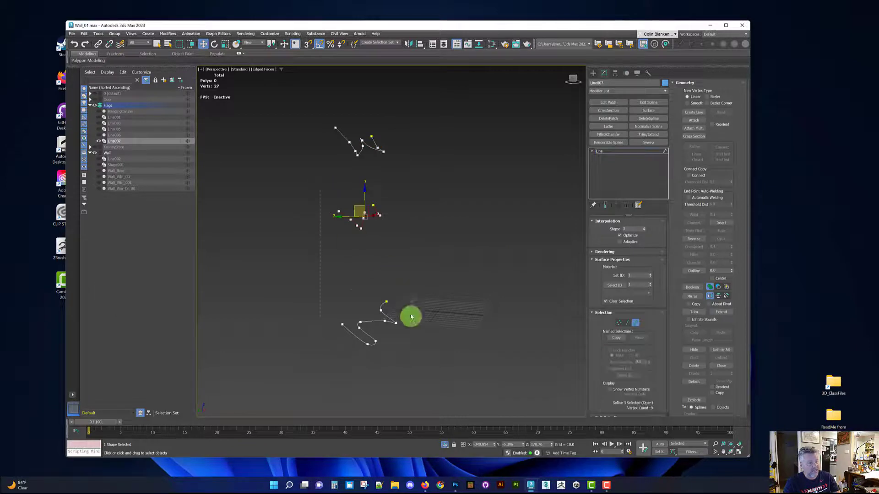
left_click(384, 306)
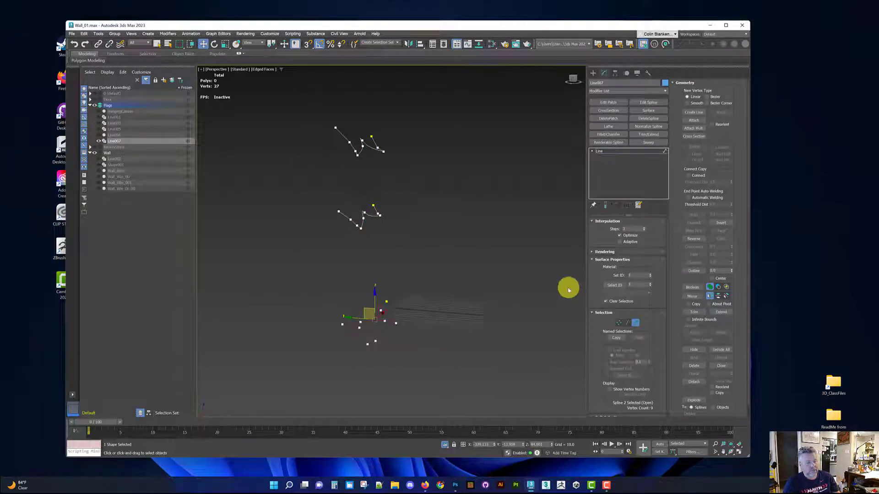
scroll(693, 239, "down", 1)
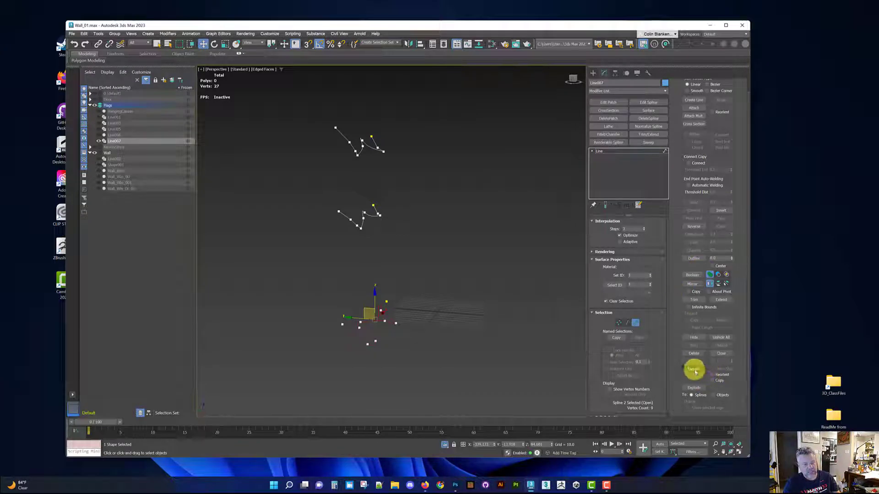
left_click(694, 369)
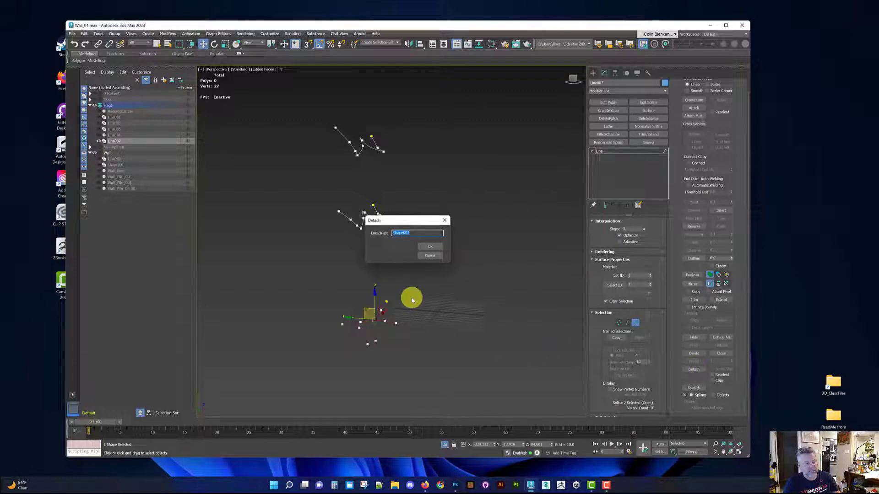
left_click(429, 247)
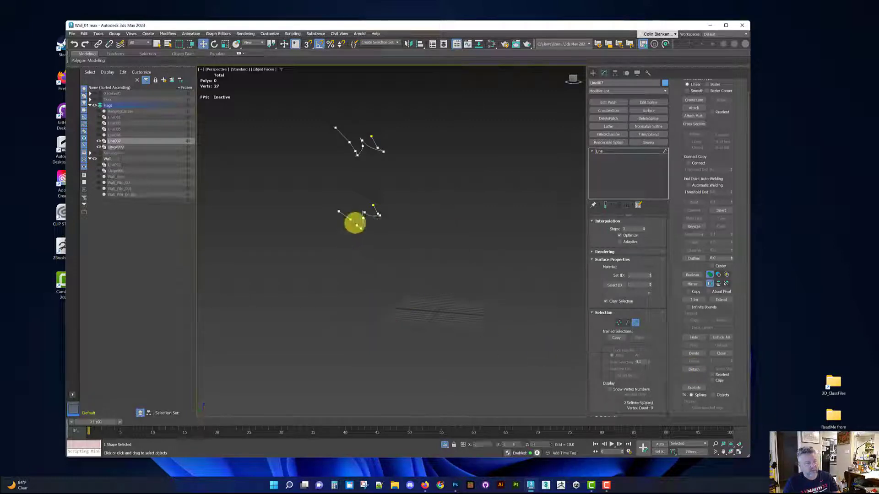
left_click(694, 369)
left_click(428, 247)
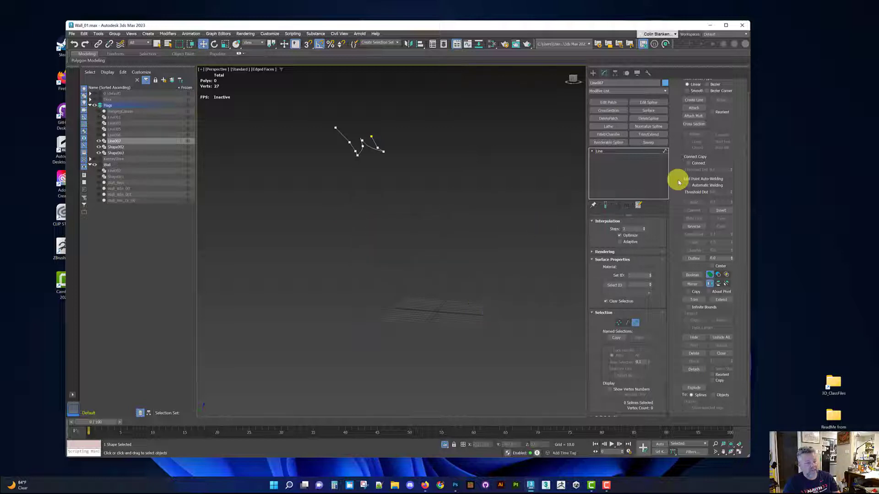
- Reattach the detached shapes to the top line in order from top to bottom: middle spline first, bottom spline second
left_click(610, 152)
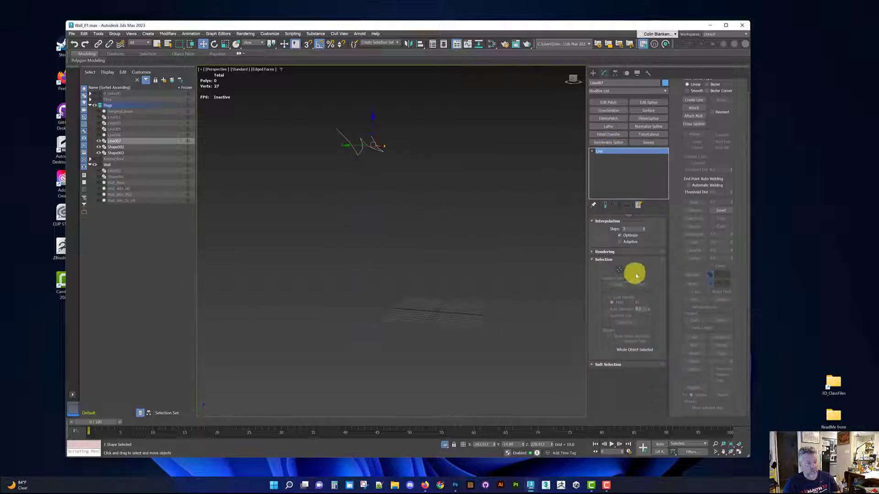
left_click(691, 109)
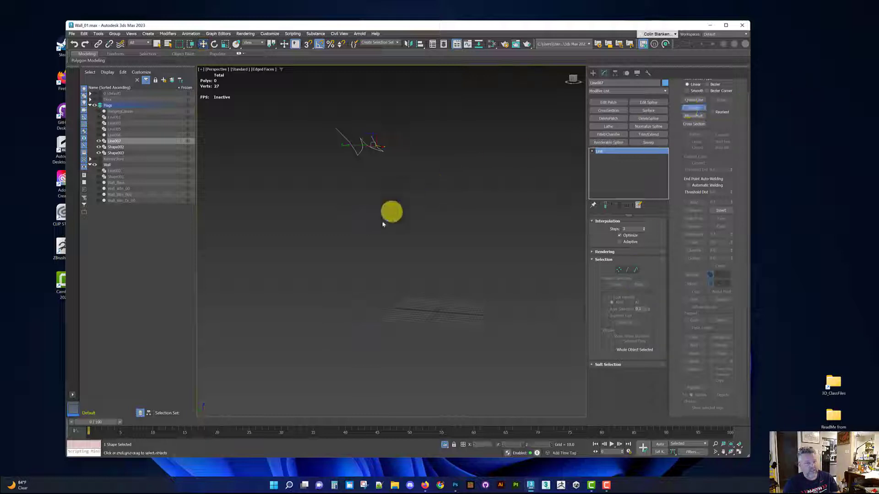
left_click(365, 218)
left_click(386, 322)
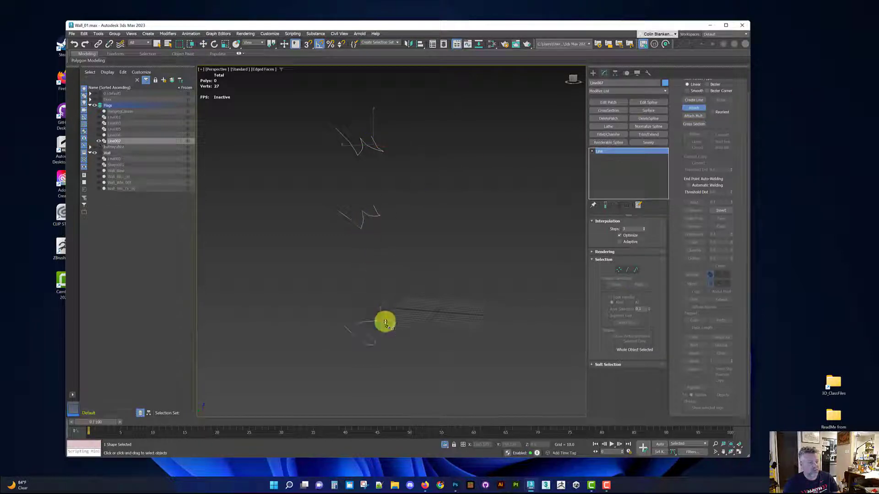
right_click(385, 320)
middle_click_drag(398, 304, 423, 283, "alt")
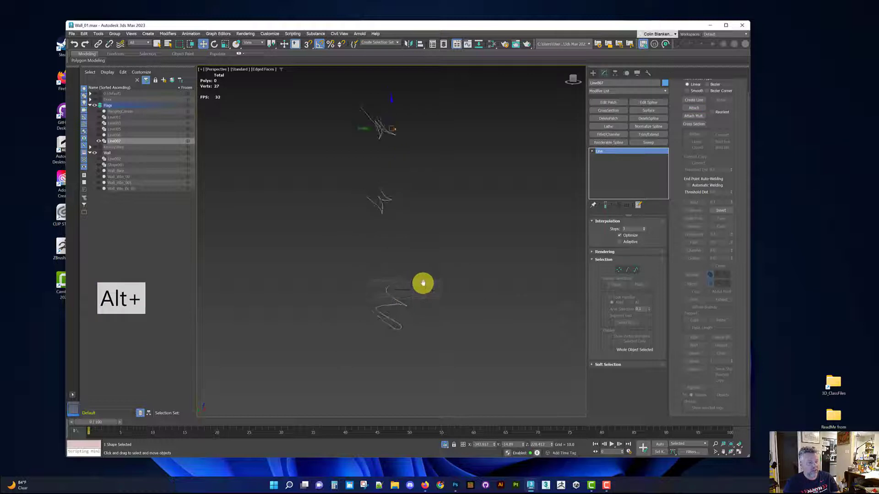
middle_click_drag(397, 157, 385, 169, "alt")
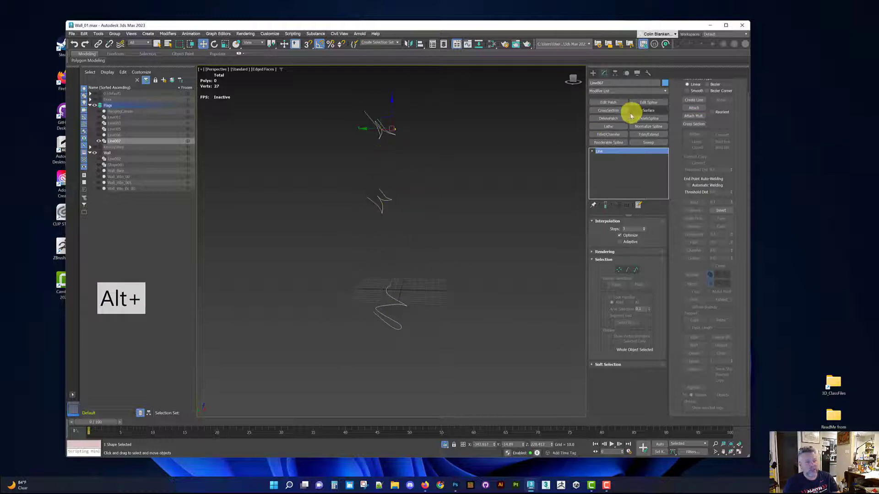
- Apply CrossSection and Surface modifiers to the reordered line, return to its base Line level, and inspect the flag
left_click(607, 111)
middle_click_drag(544, 197, 487, 186, "alt")
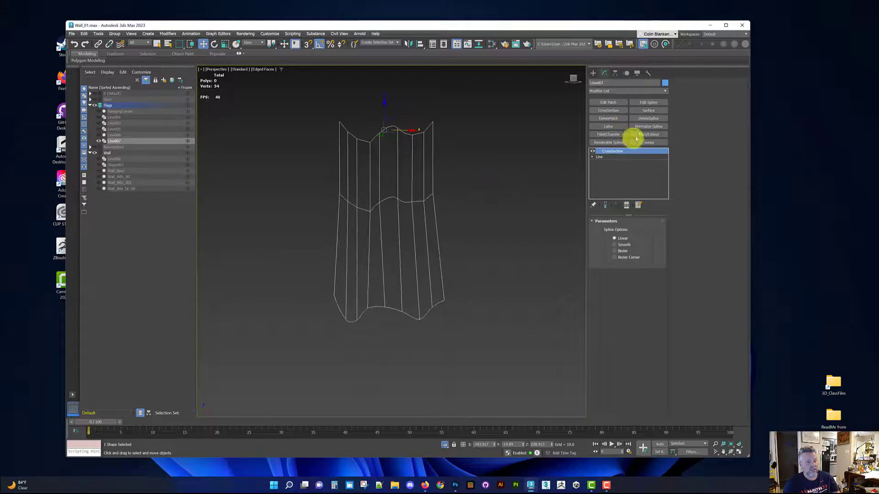
left_click(637, 113)
middle_click_drag(518, 210, 413, 224, "alt")
scroll(458, 220, "down", 3)
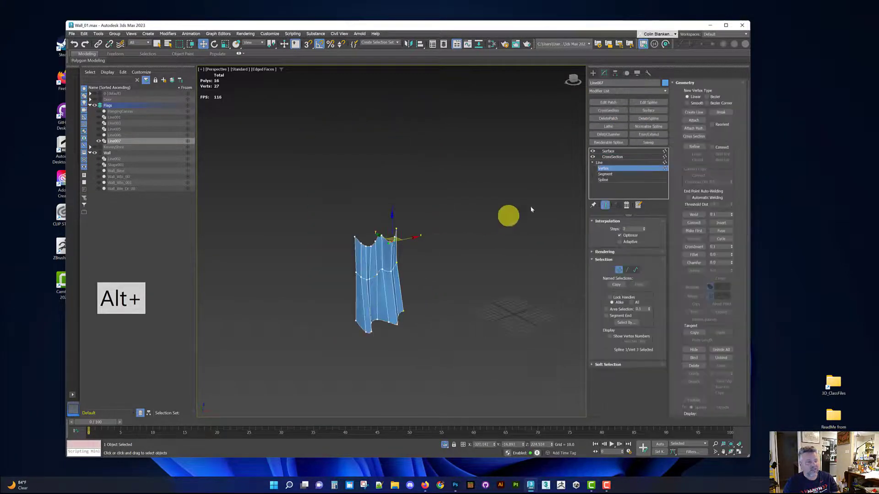
left_click(600, 163)
middle_click_drag(491, 225, 422, 278, "alt")
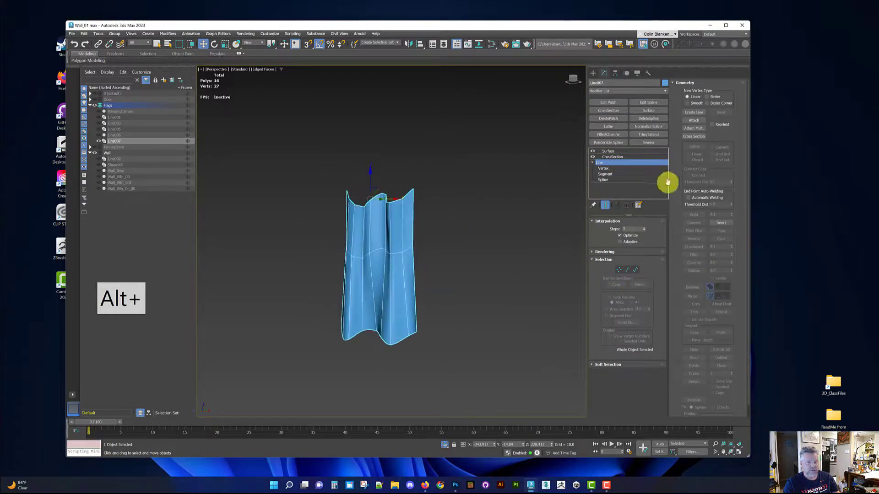